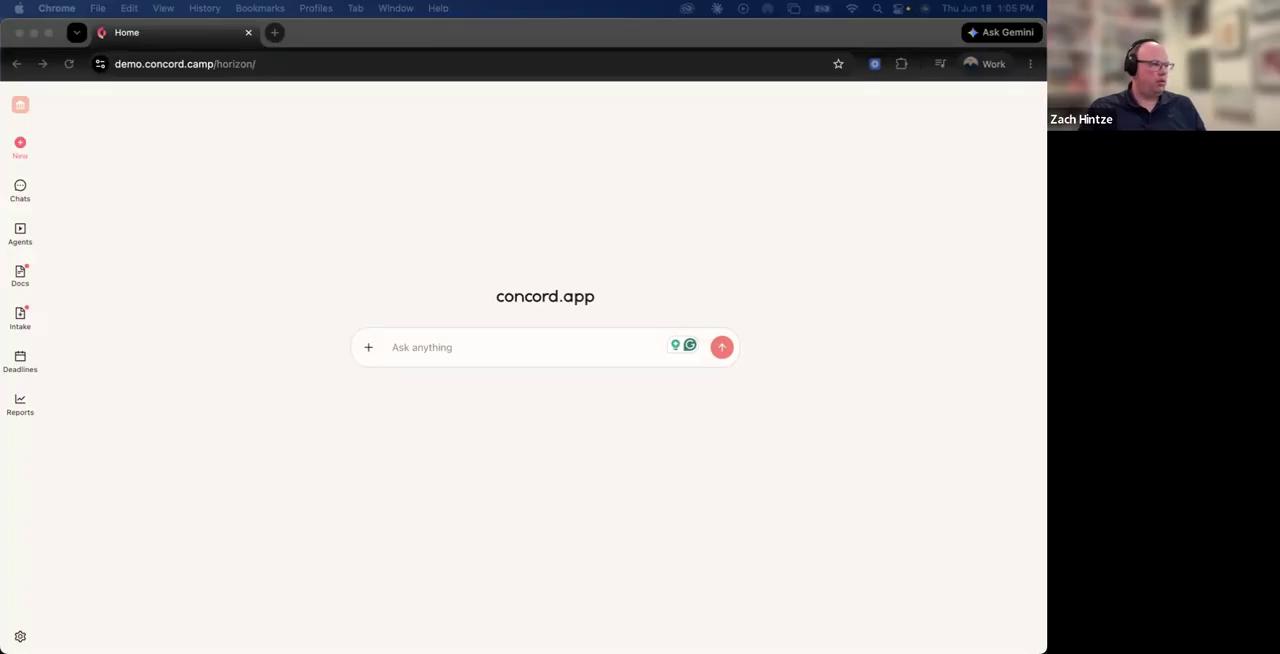
Switch to Google Slides, present the Sales Webinars Slides deck through to its last slide, and end the slideshow.
drag(357, 121, 380, 44)
click(855, 112)
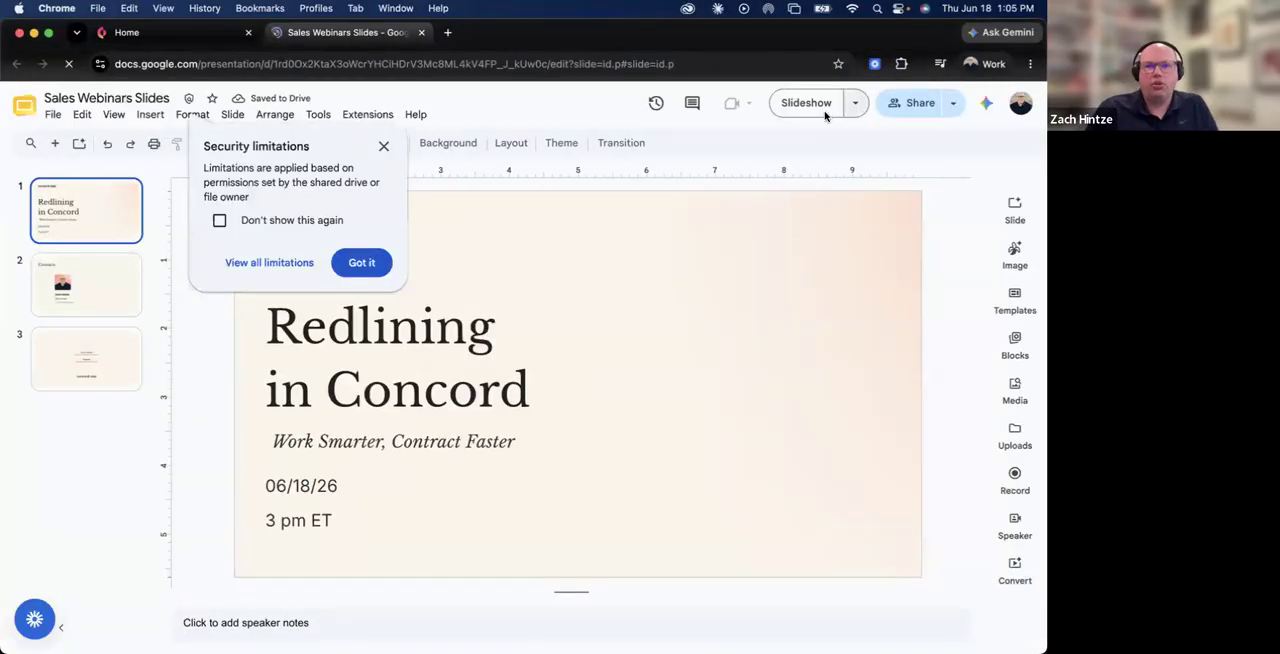
click(807, 108)
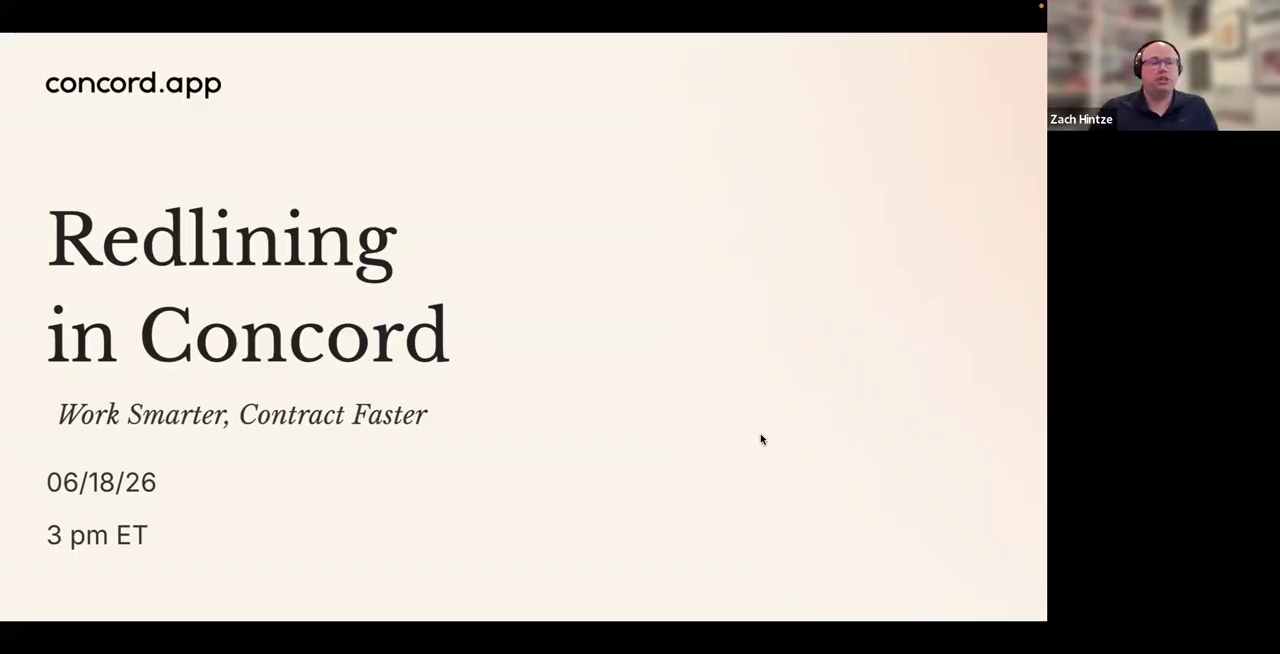
key(Right)
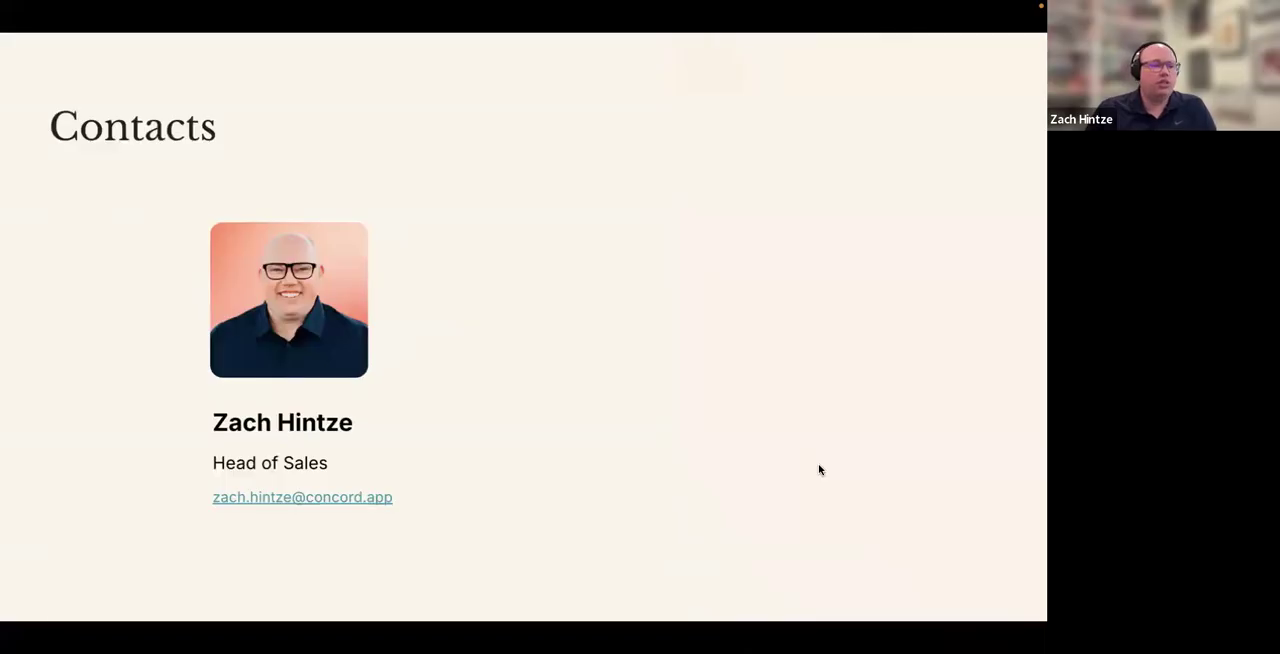
key(Right)
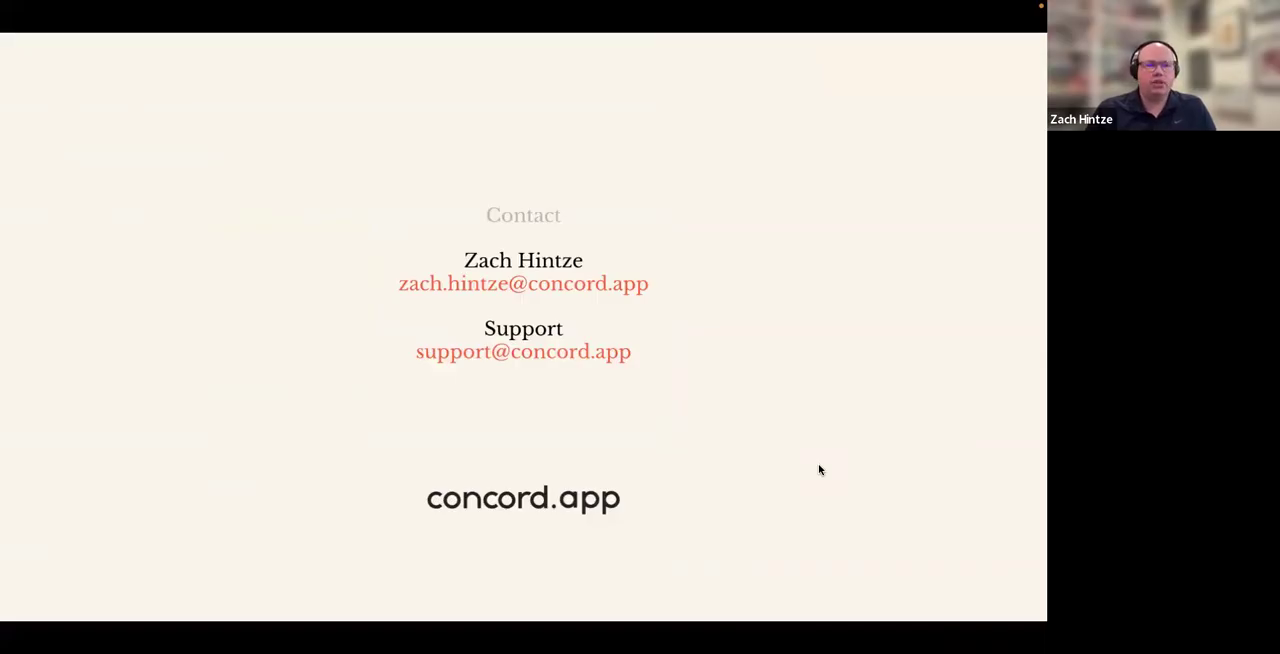
key(Escape)
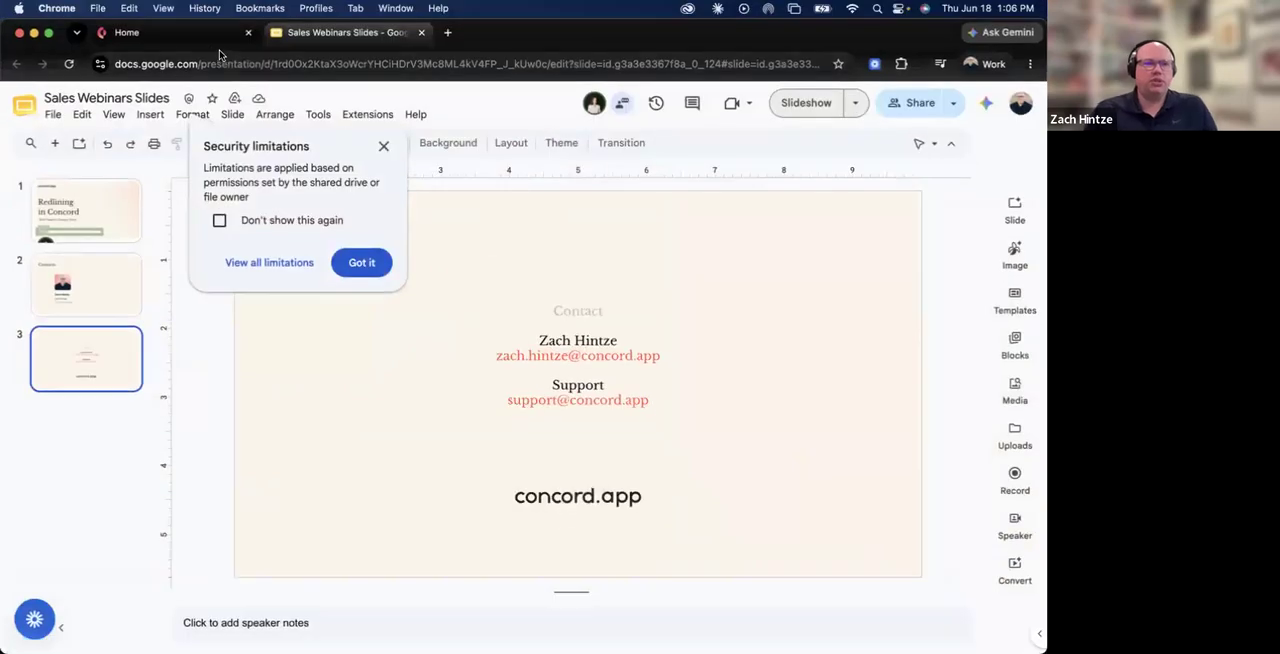
Return to Concord, attach the Dunder Corp vendor agreement file to a new chat, and submit it.
key(ctrl+shift+Tab)
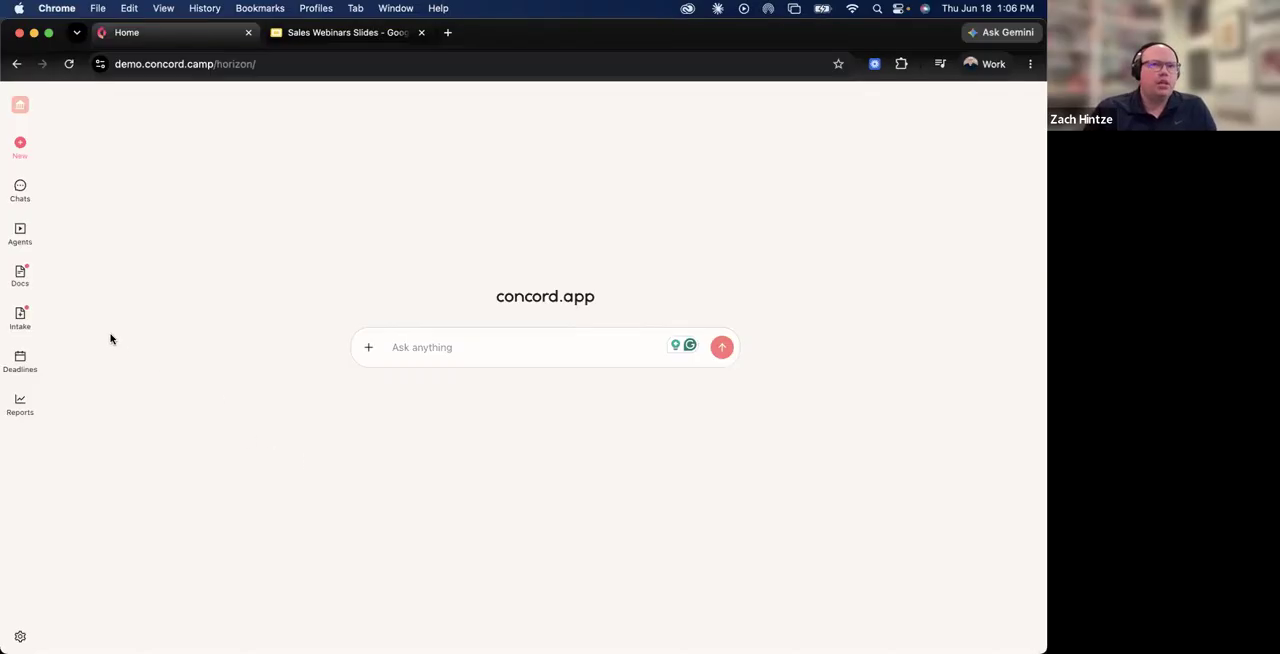
mouse_move(21, 190)
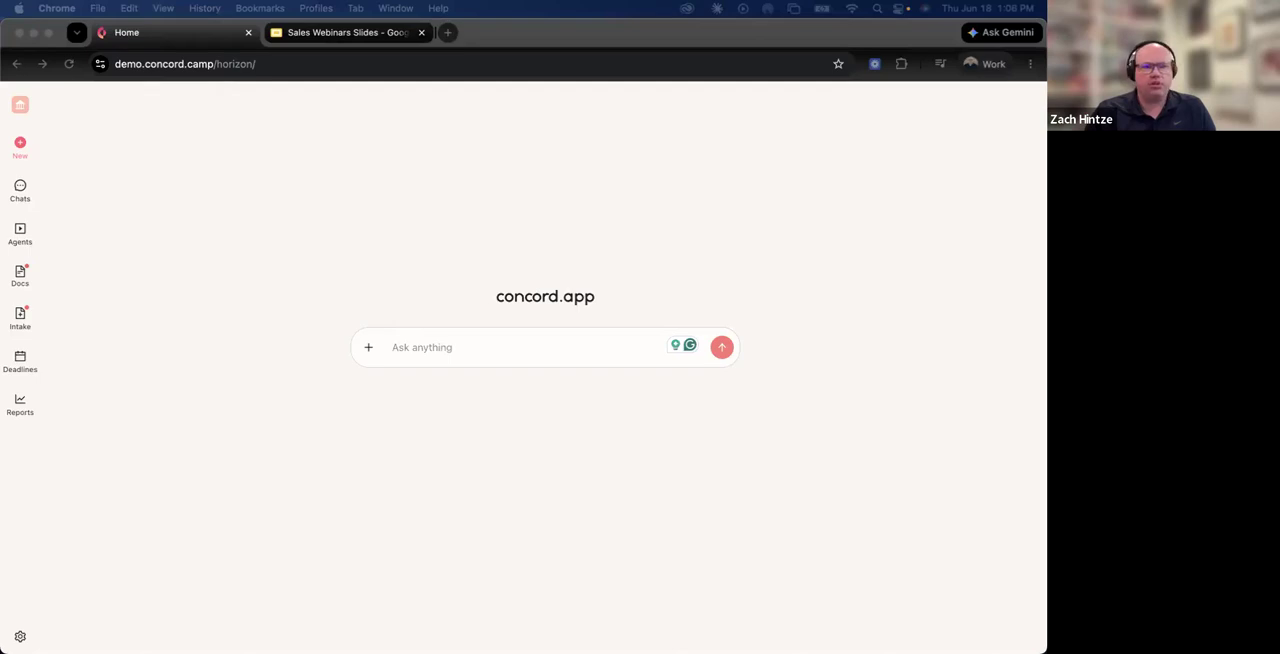
drag(627, 458, 477, 342)
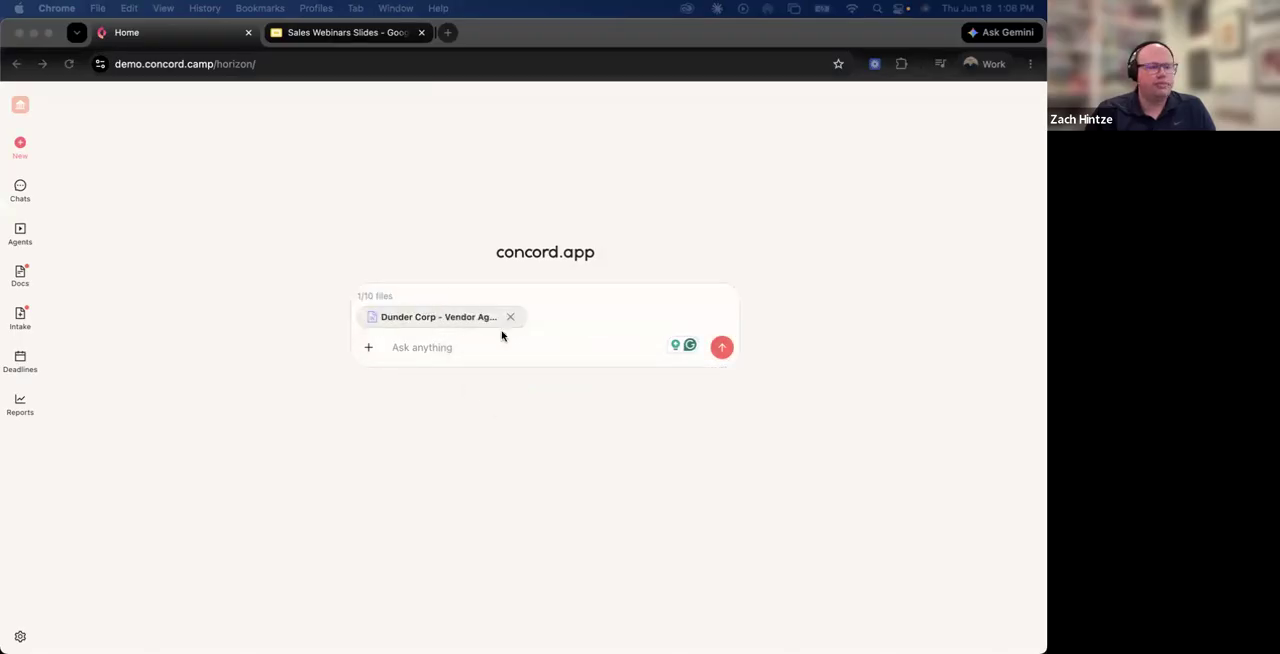
click(724, 352)
click(724, 352)
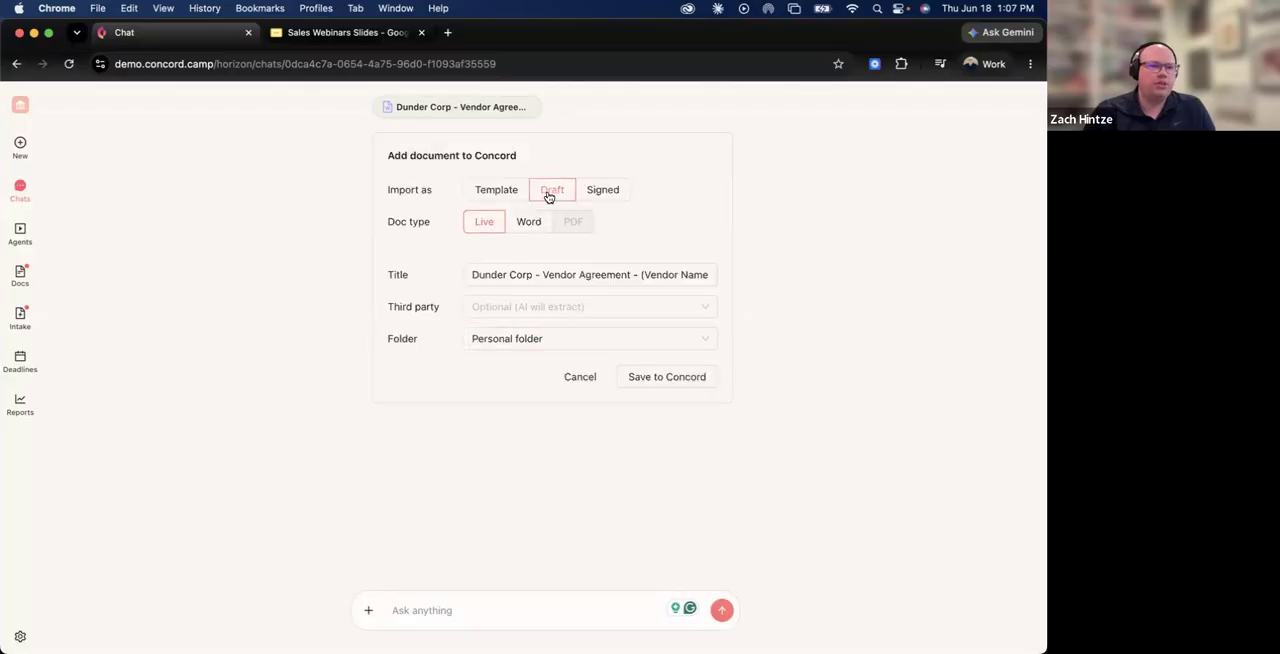
Set the imported agreement's folder to Vendors and save it to Concord as a live draft.
mouse_move(474, 234)
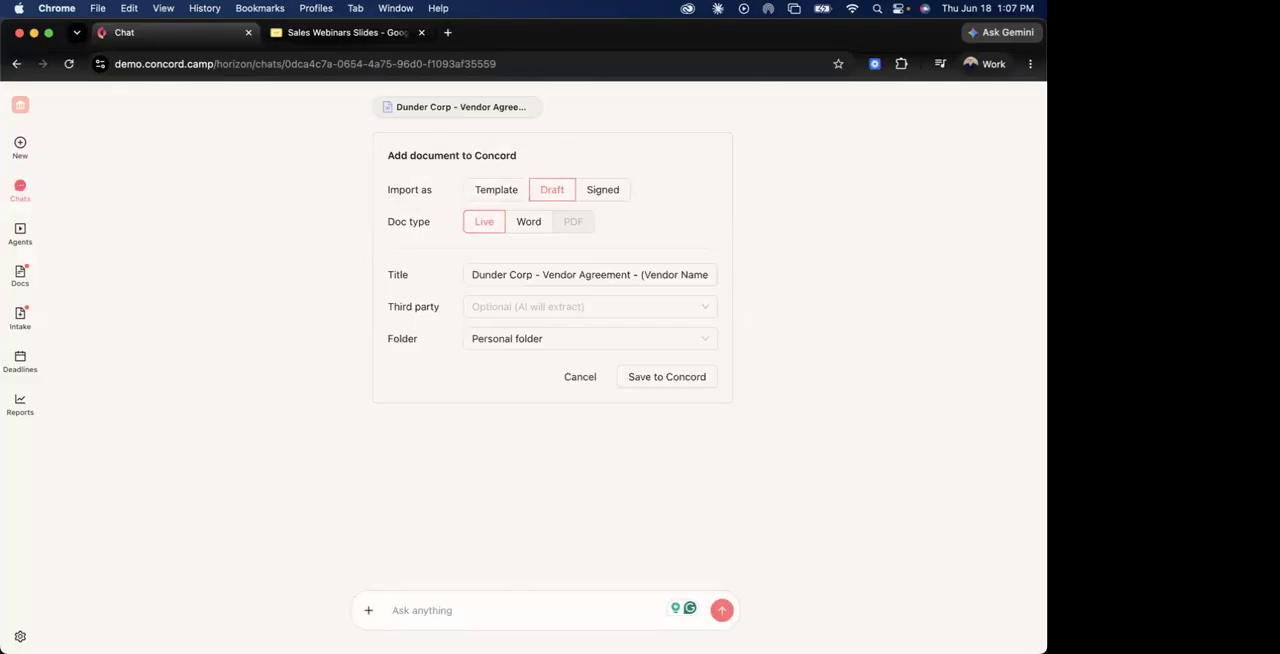
click(706, 339)
scroll(589, 463, down, 10)
click(575, 522)
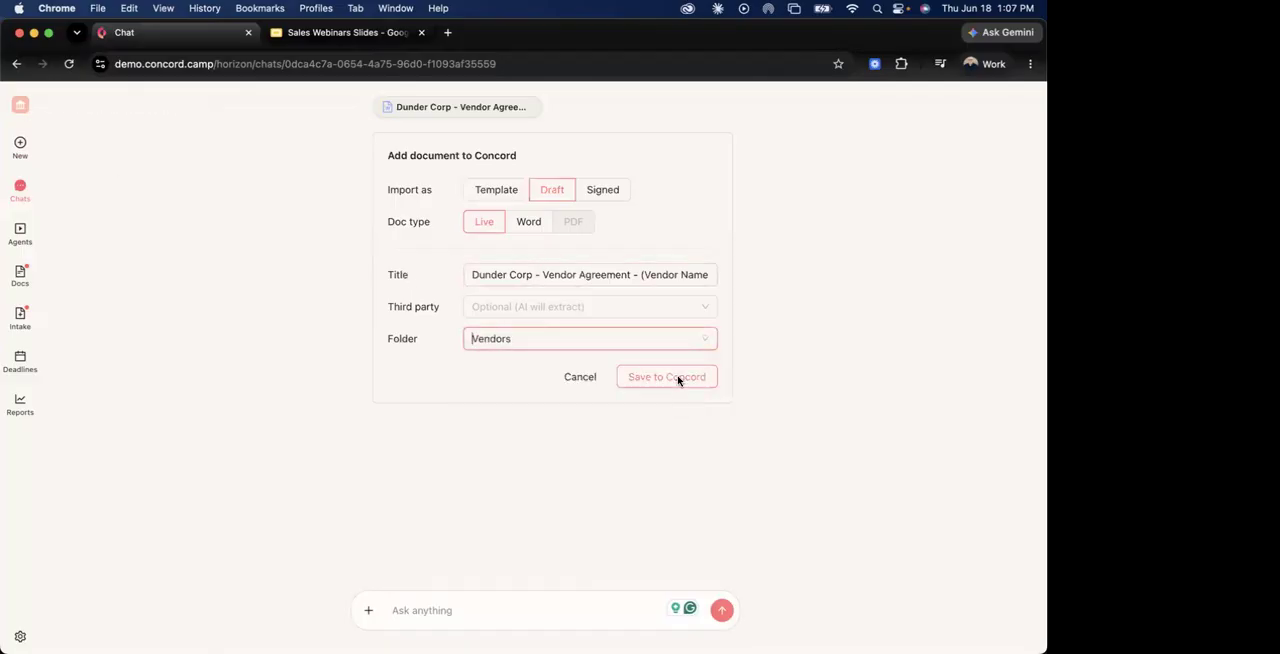
click(670, 377)
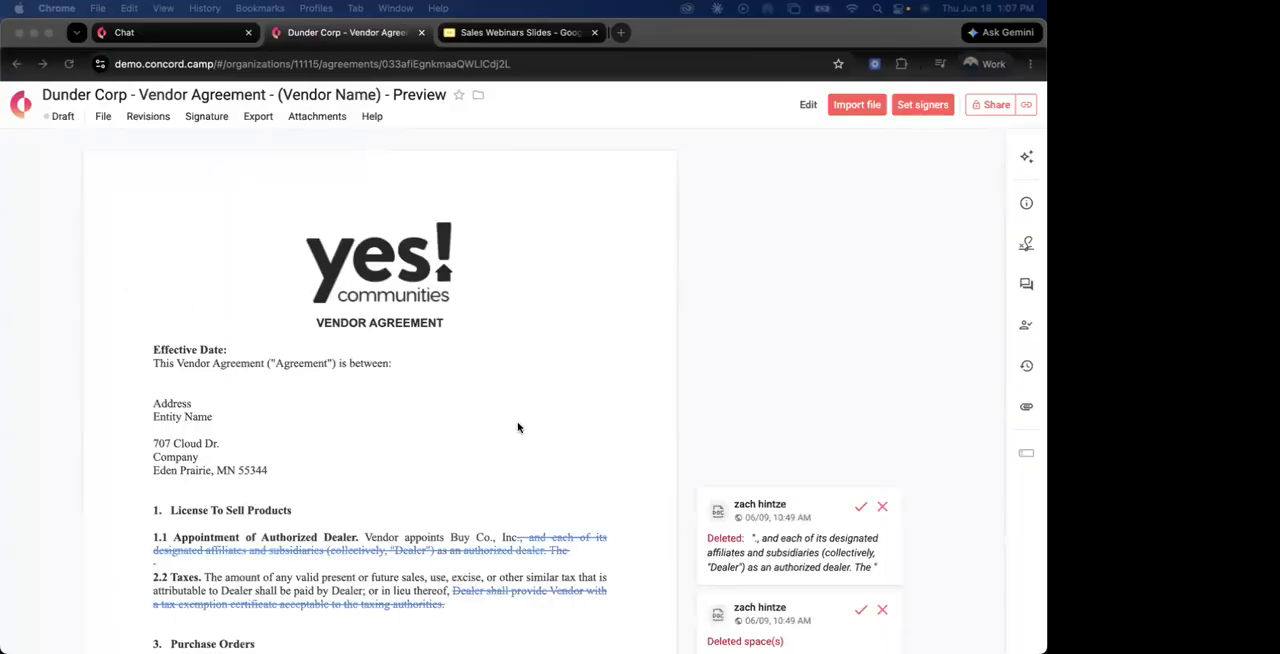
Examine the imported agreement's tracked deletions and the comments beside sections 1 to 5.
scroll(517, 426, down, 4)
scroll(517, 426, down, 5)
scroll(589, 413, up, 10)
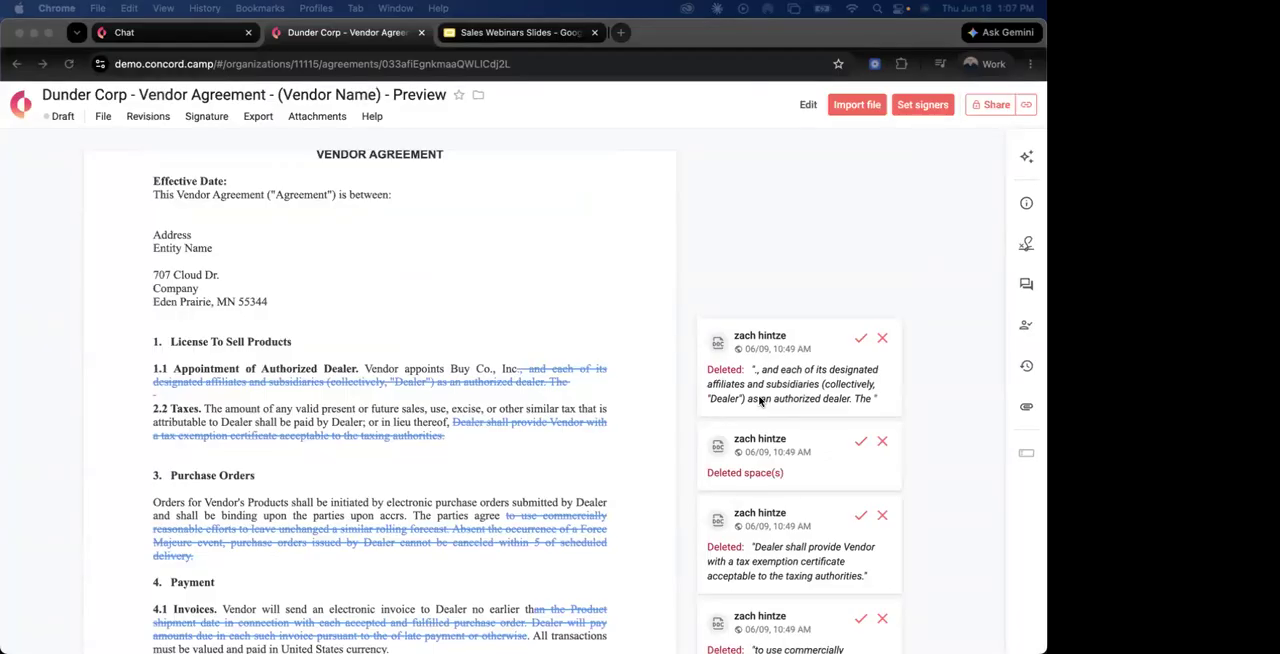
scroll(685, 405, down, 5)
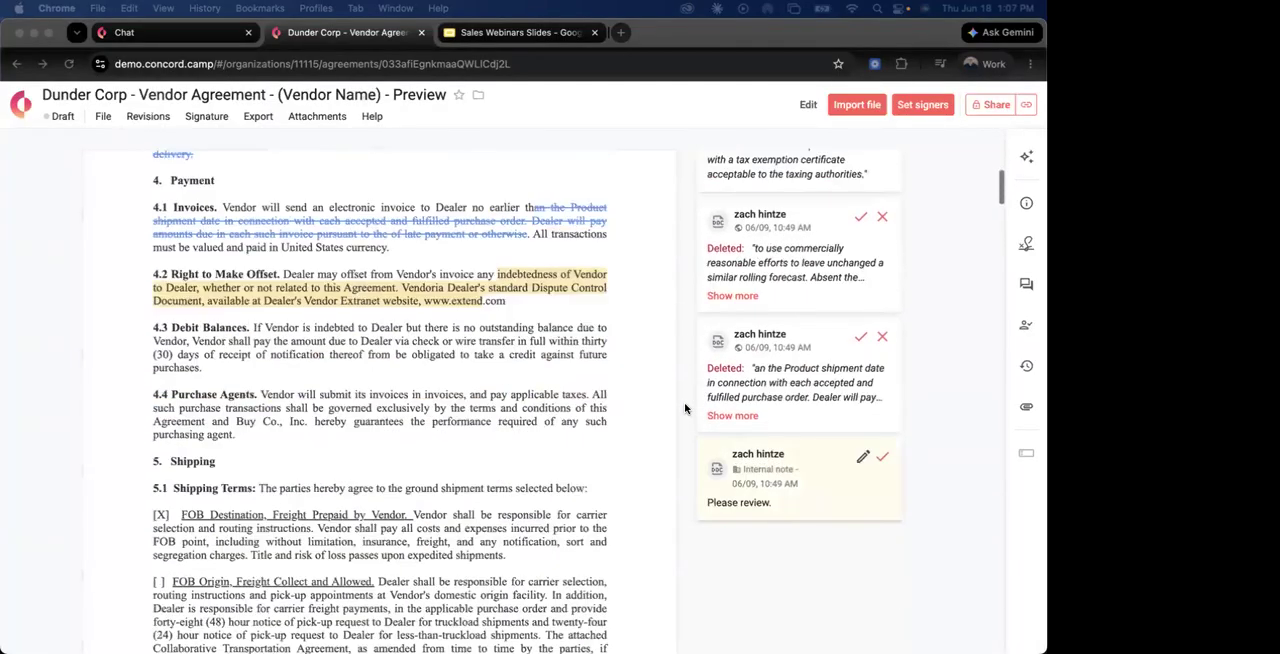
scroll(685, 408, up, 5)
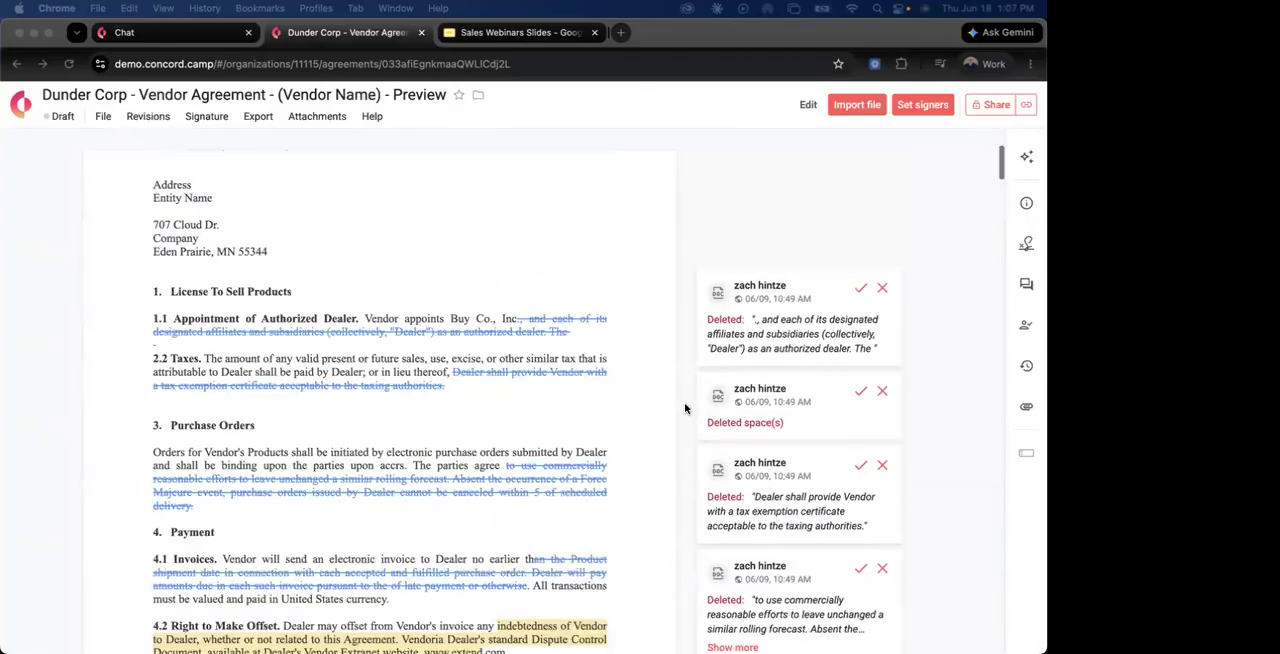
scroll(684, 402, down, 3)
scroll(690, 400, up, 10)
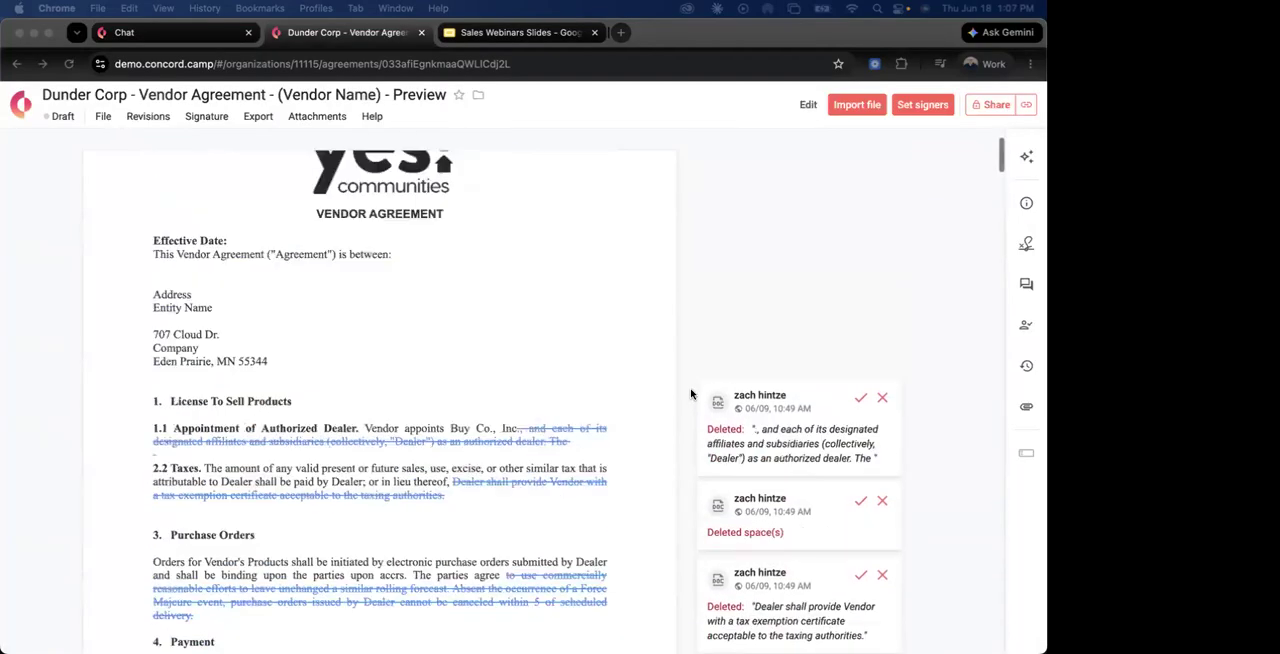
click(704, 311)
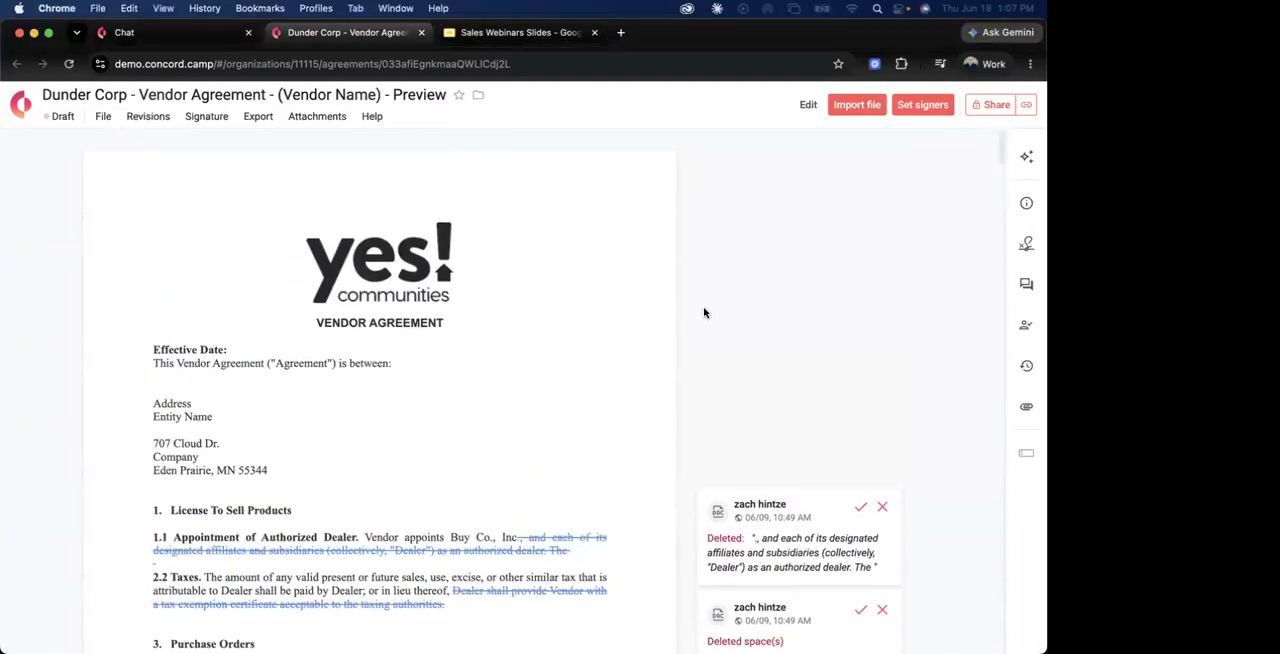
Rename the agreement to "Dunder Corp - Vendor Agreement - Nike".
click(316, 95)
drag(277, 95, 448, 103)
key(BackSpace)
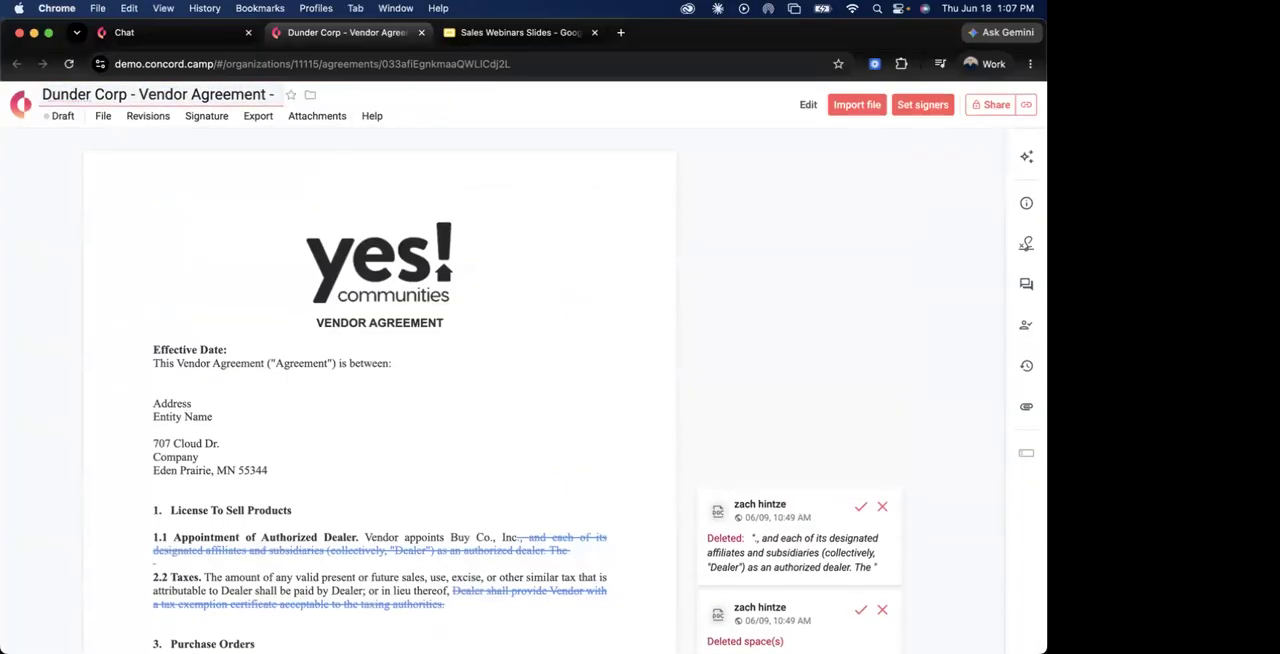
text(Nike)
key(Return)
Start sharing the agreement and add one external e-mail address and two ACME Corporation colleagues as recipients.
click(988, 105)
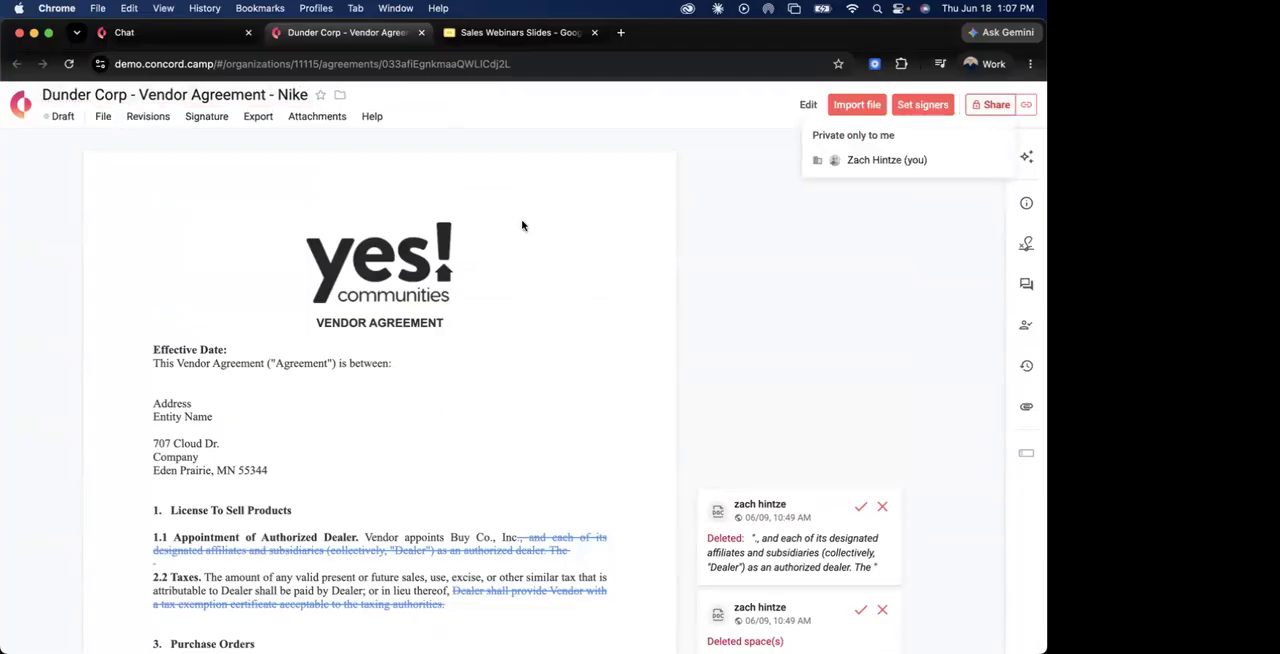
click(397, 286)
text(mike)
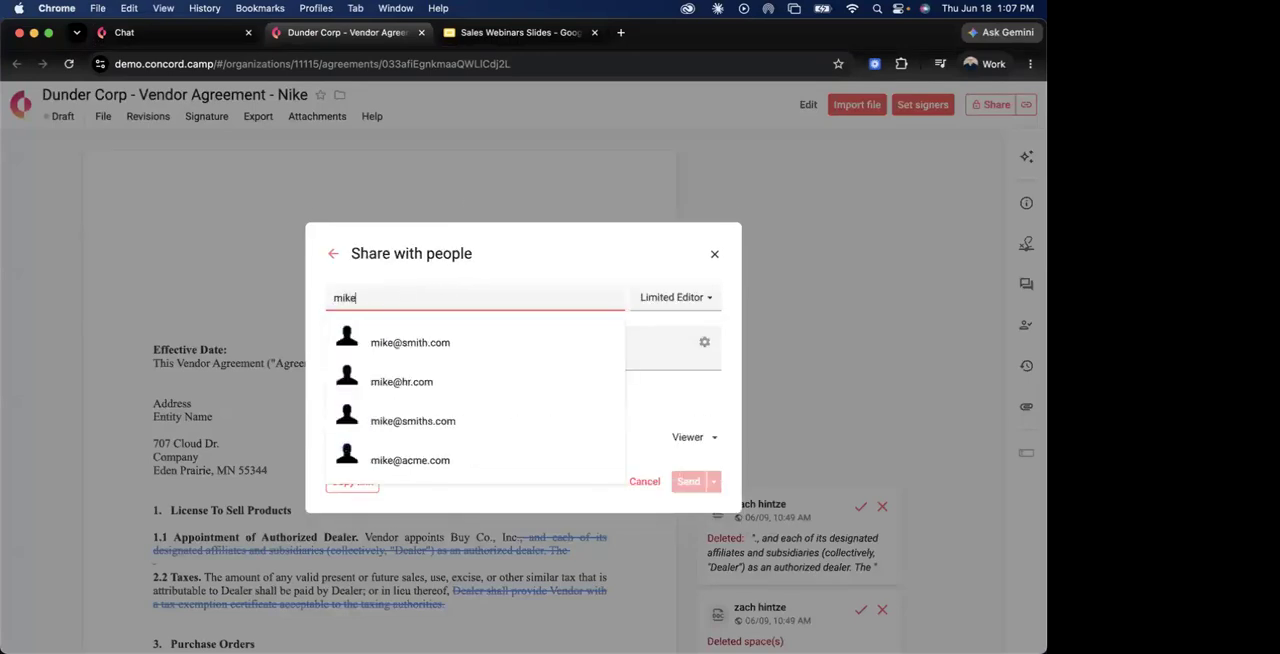
click(432, 330)
click(474, 295)
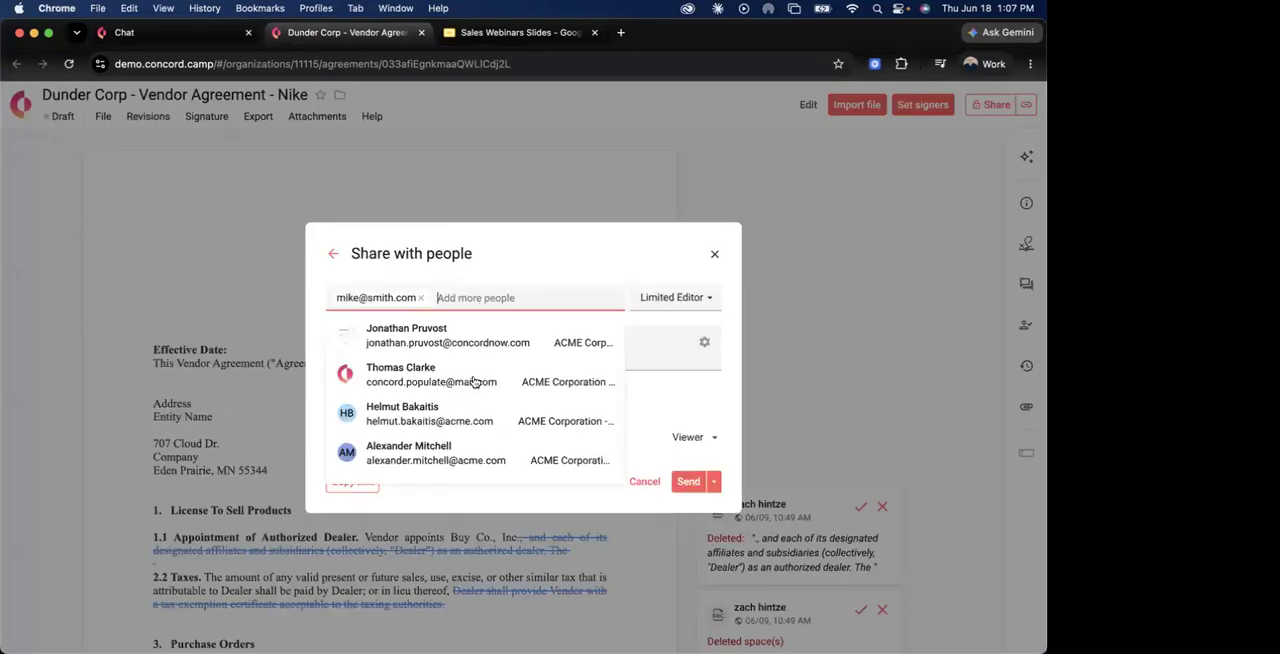
click(461, 450)
click(525, 314)
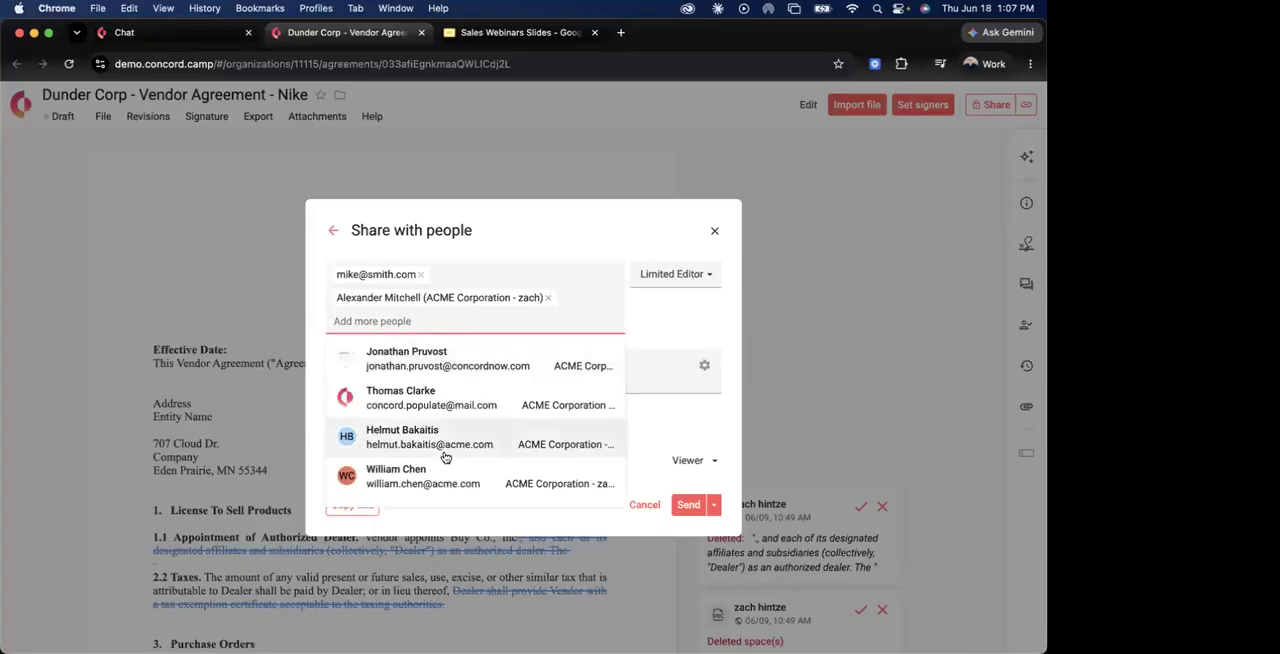
click(525, 446)
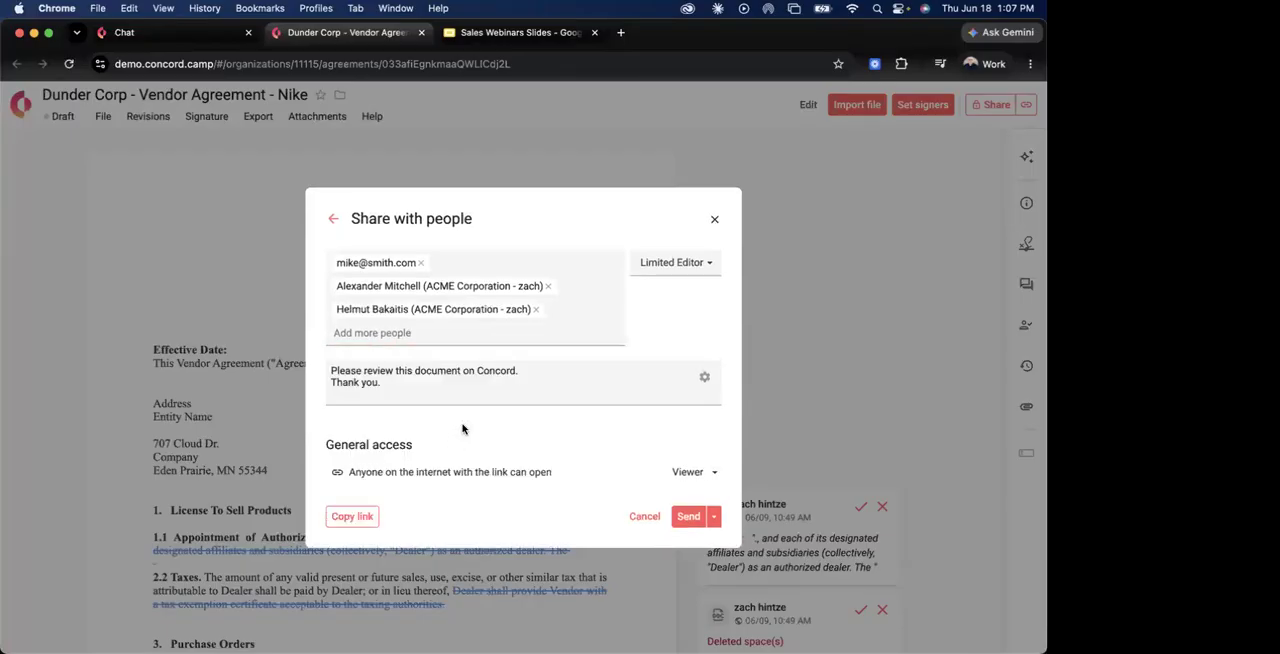
Give the recipients the Editor role and send the sharing invitation.
click(648, 268)
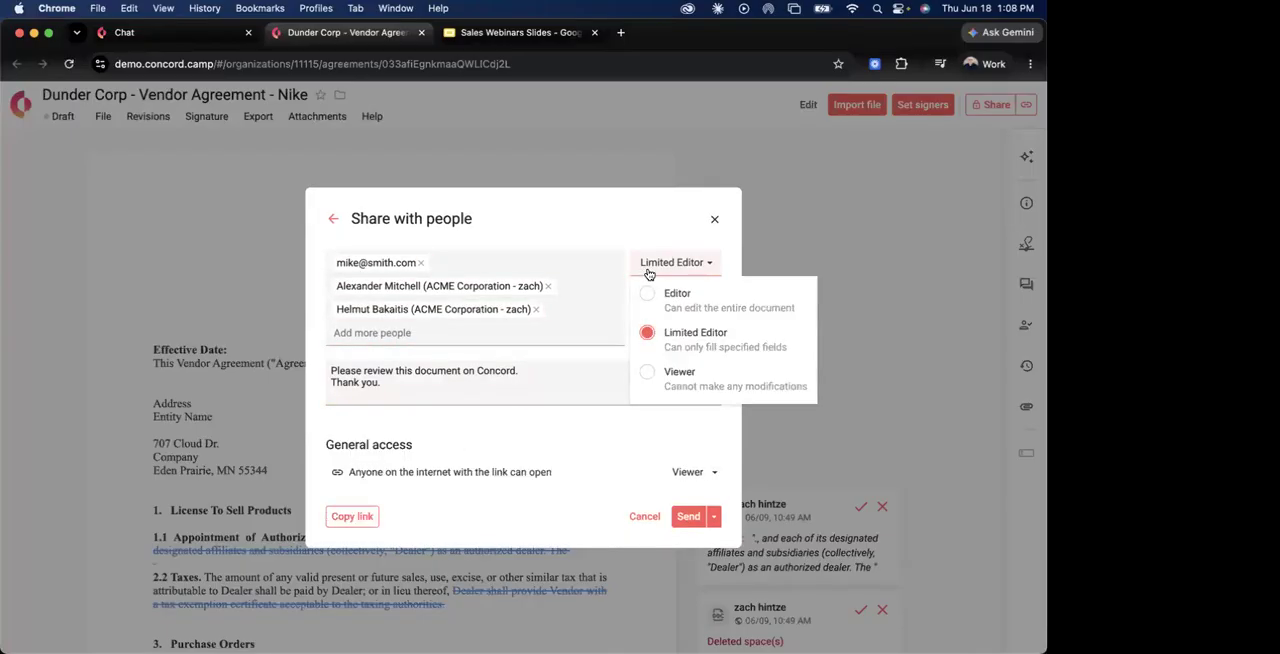
click(699, 309)
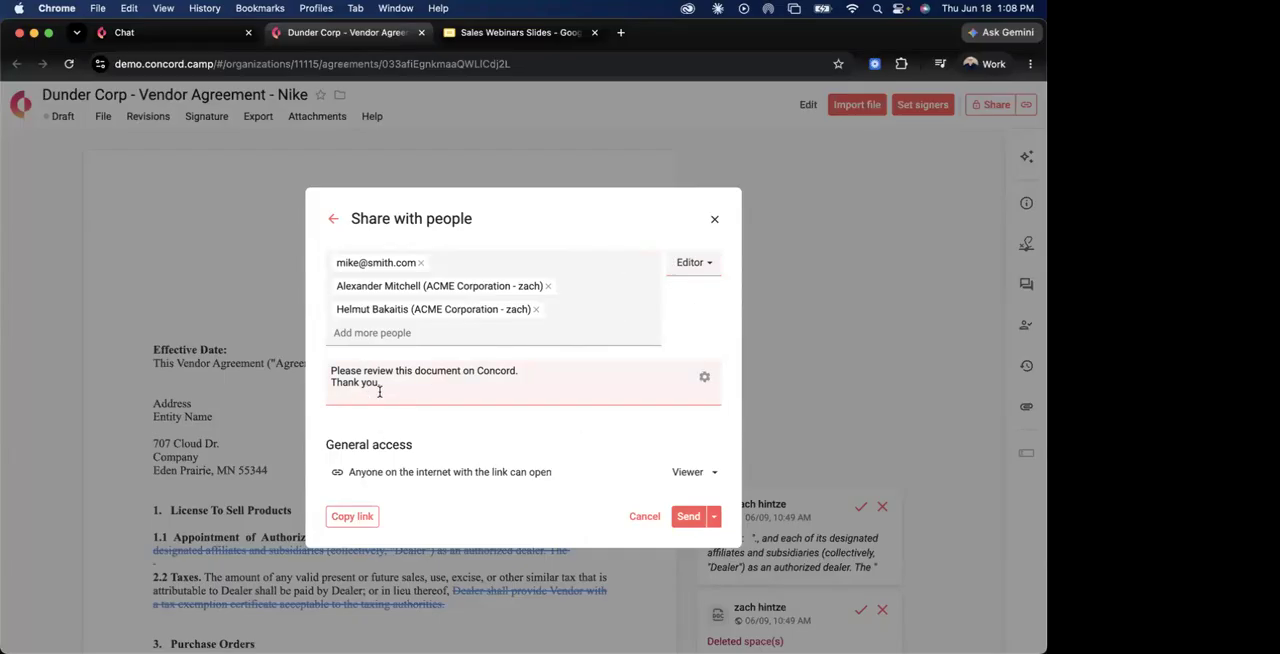
click(688, 516)
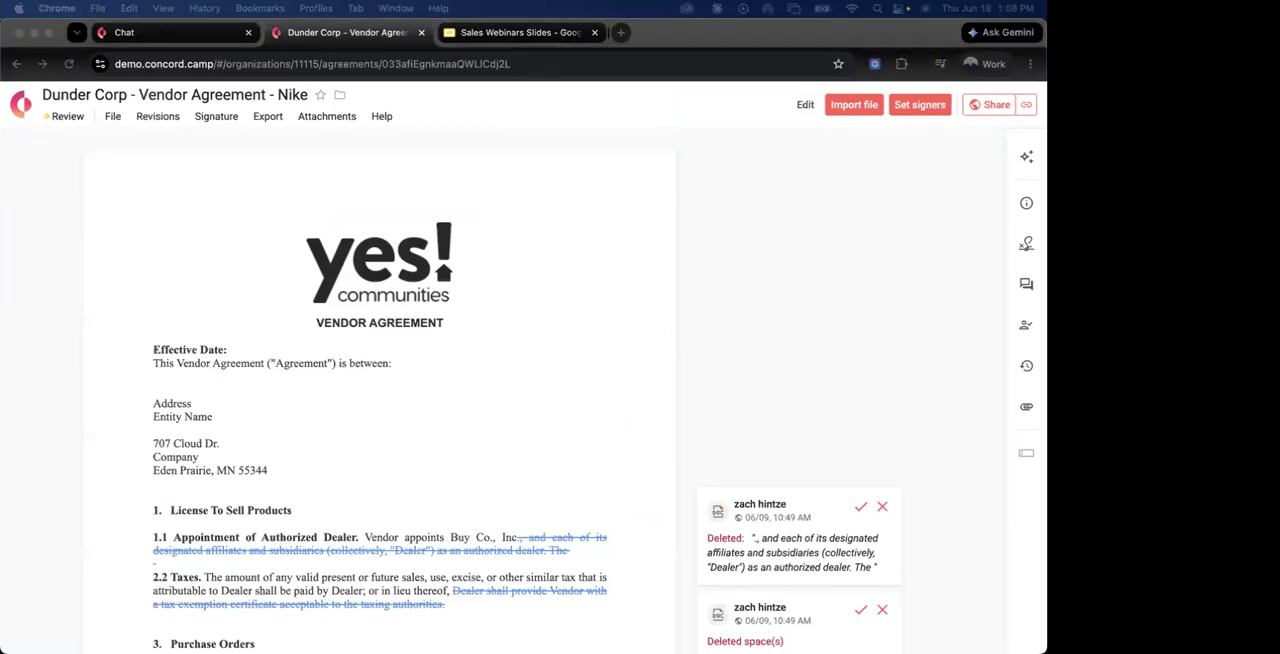
View the review invitation in Gmail, and return to Concord to look over the agreement's first sections.
drag(233, 89, 322, 36)
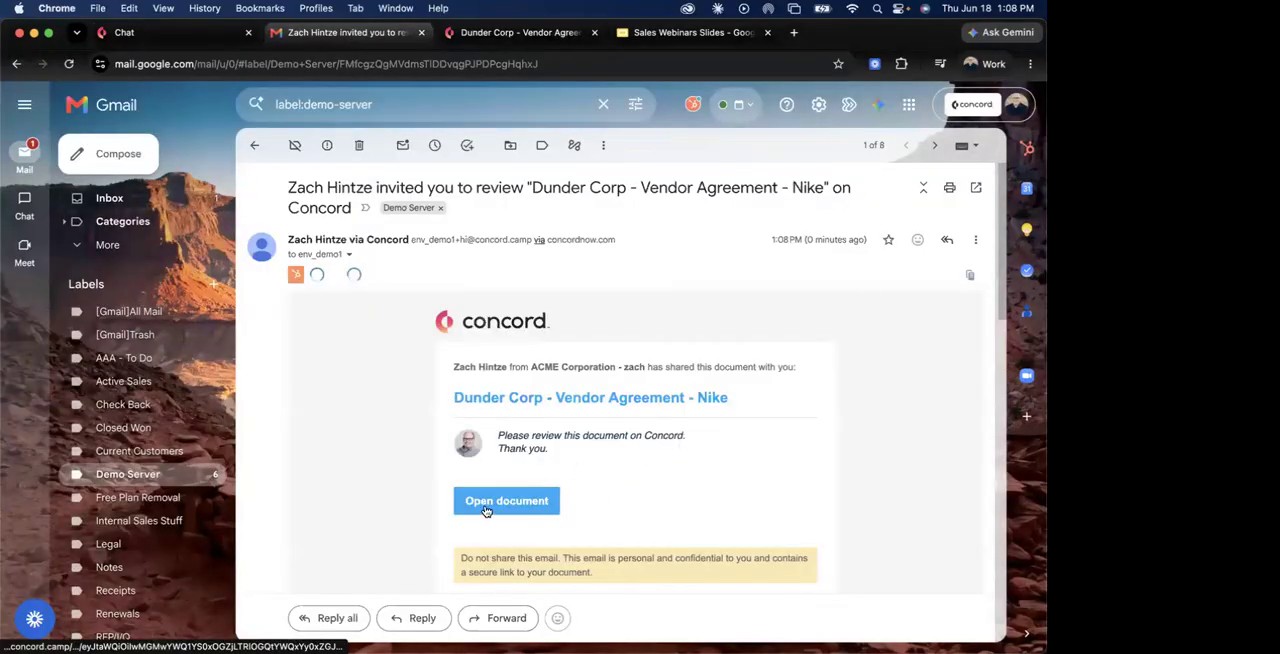
click(488, 36)
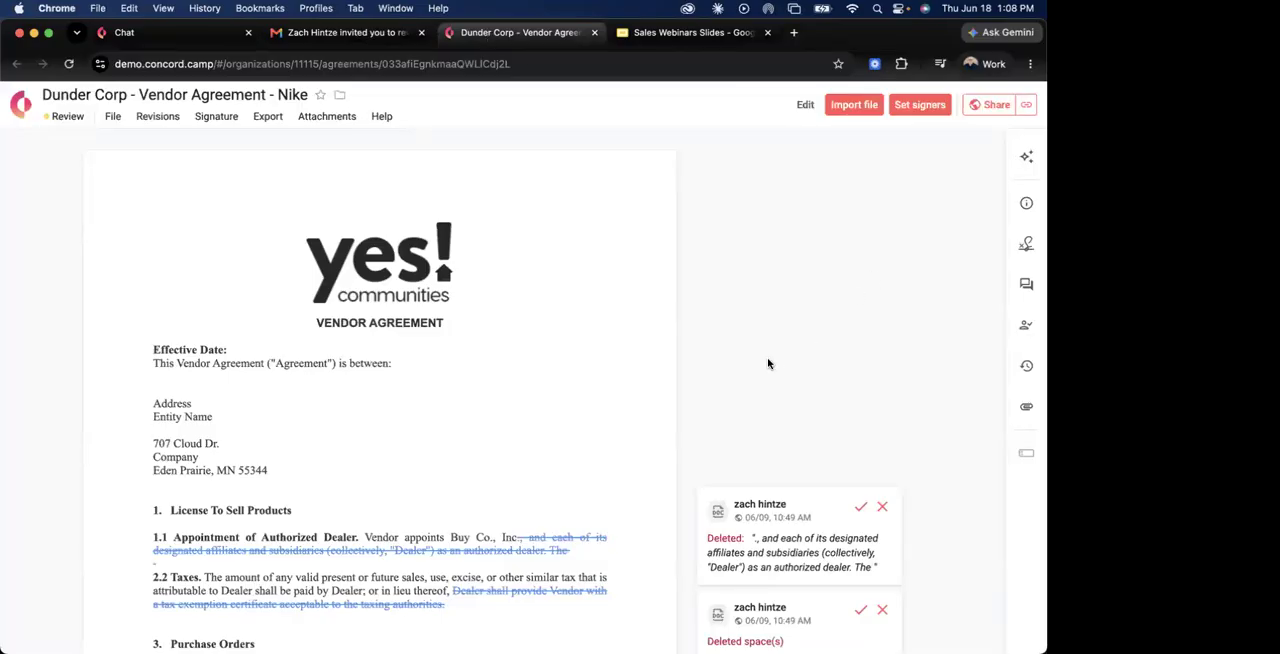
scroll(557, 429, down, 5)
scroll(556, 423, up, 4)
scroll(540, 410, up, 3)
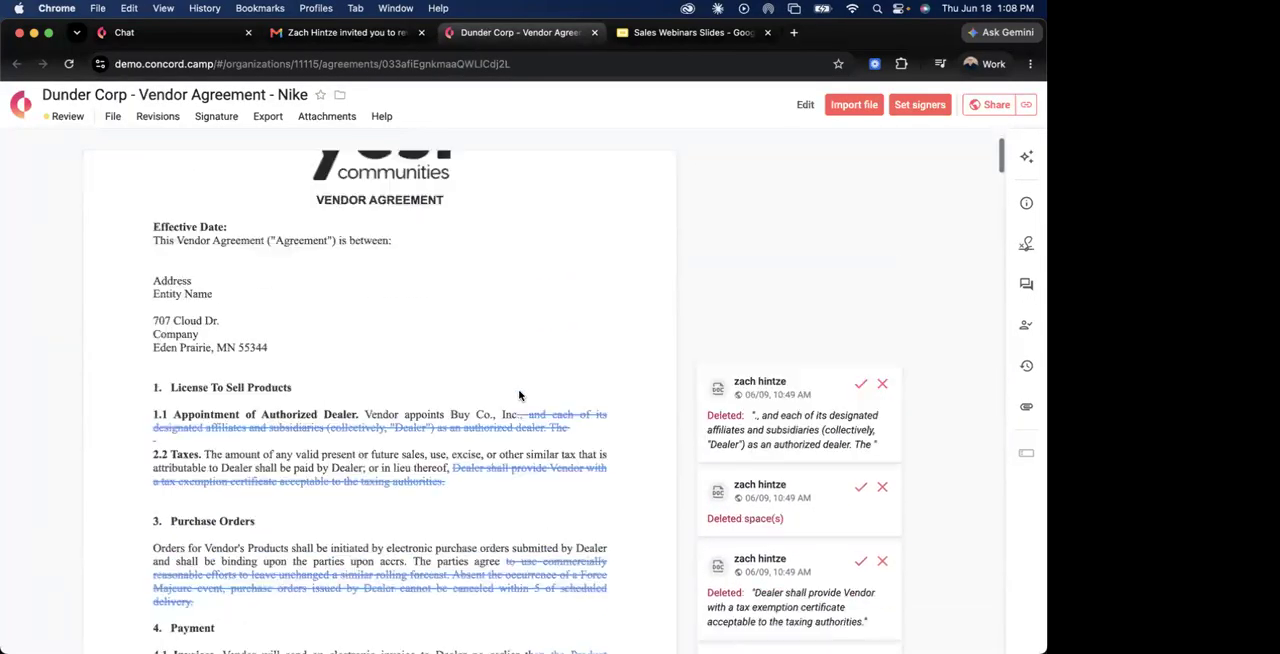
scroll(520, 395, down, 1)
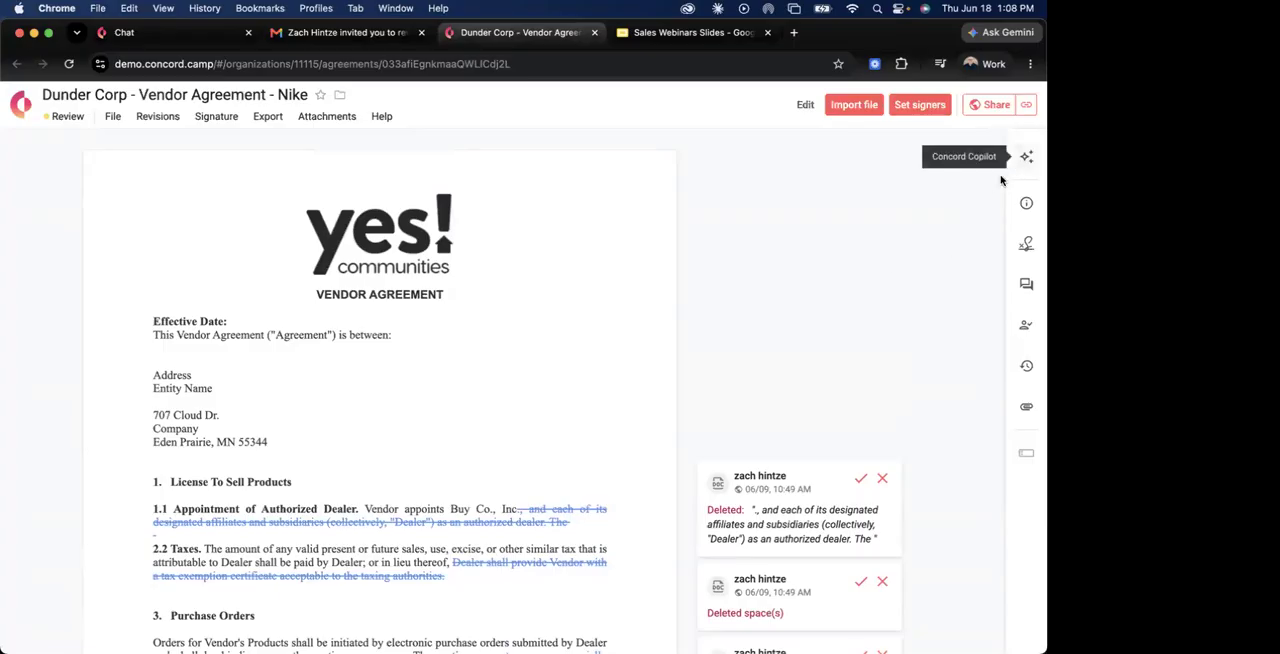
Ask Concord Copilot to "Review this document and highlight what I should redline.".
click(1026, 156)
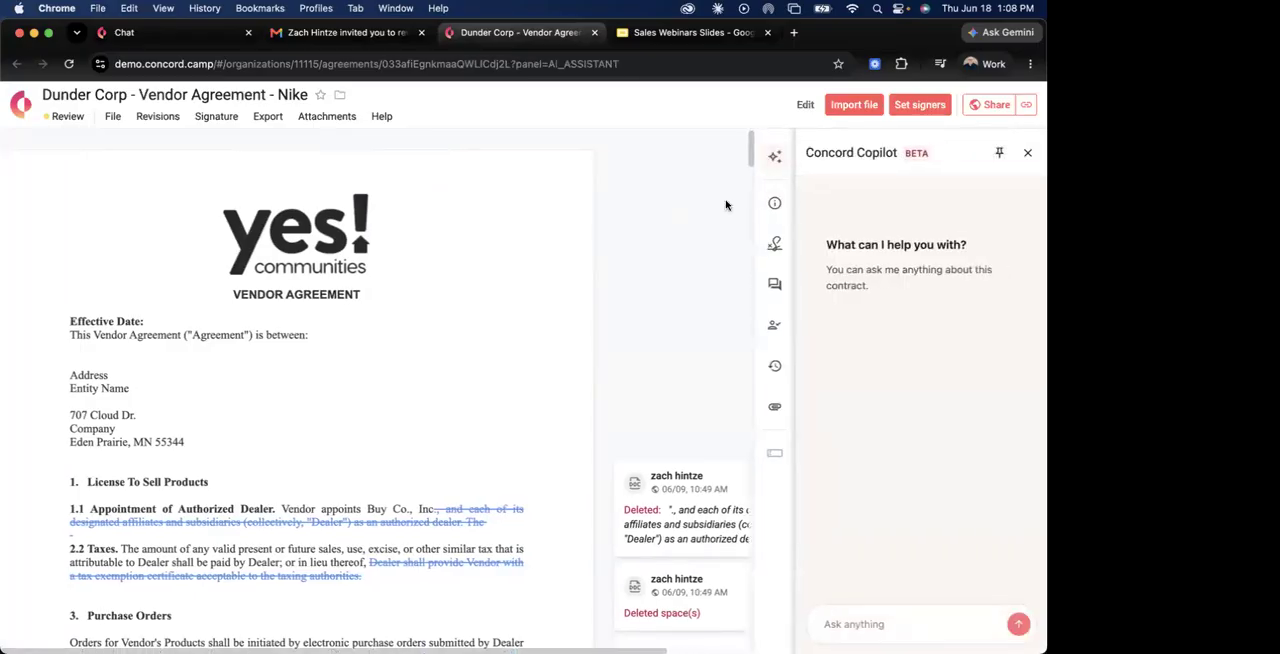
click(738, 615)
text(Review this do)
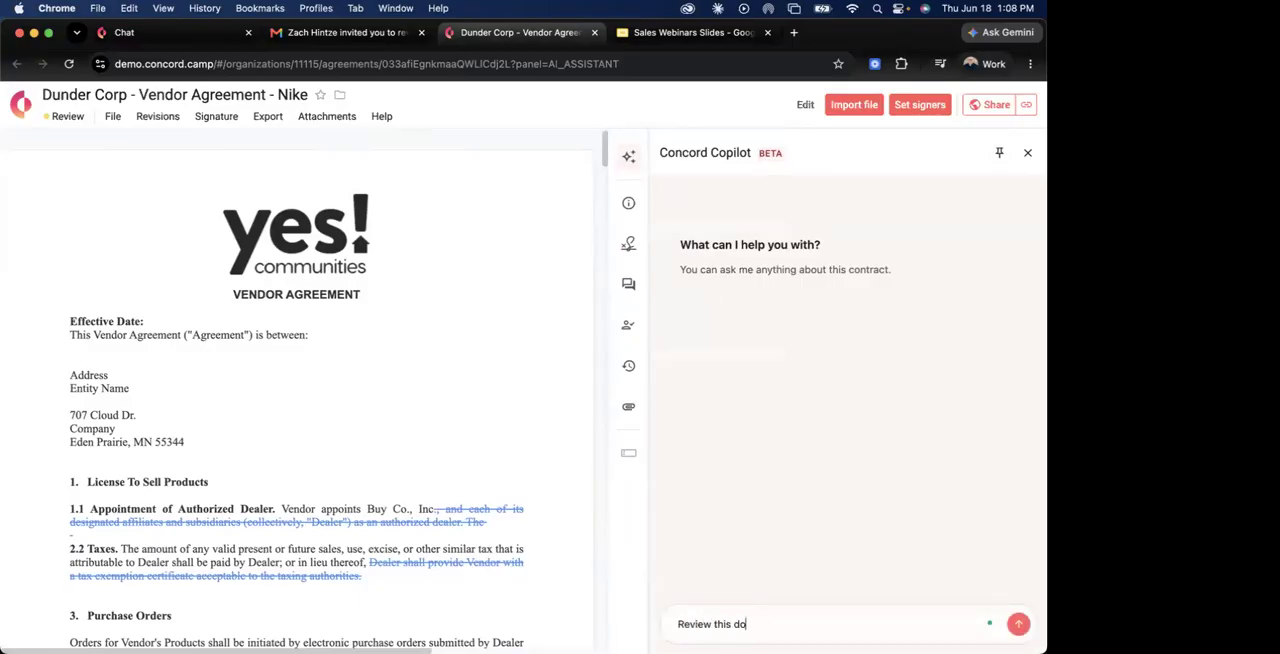
text(cument and highlight was)
text(t I should red)
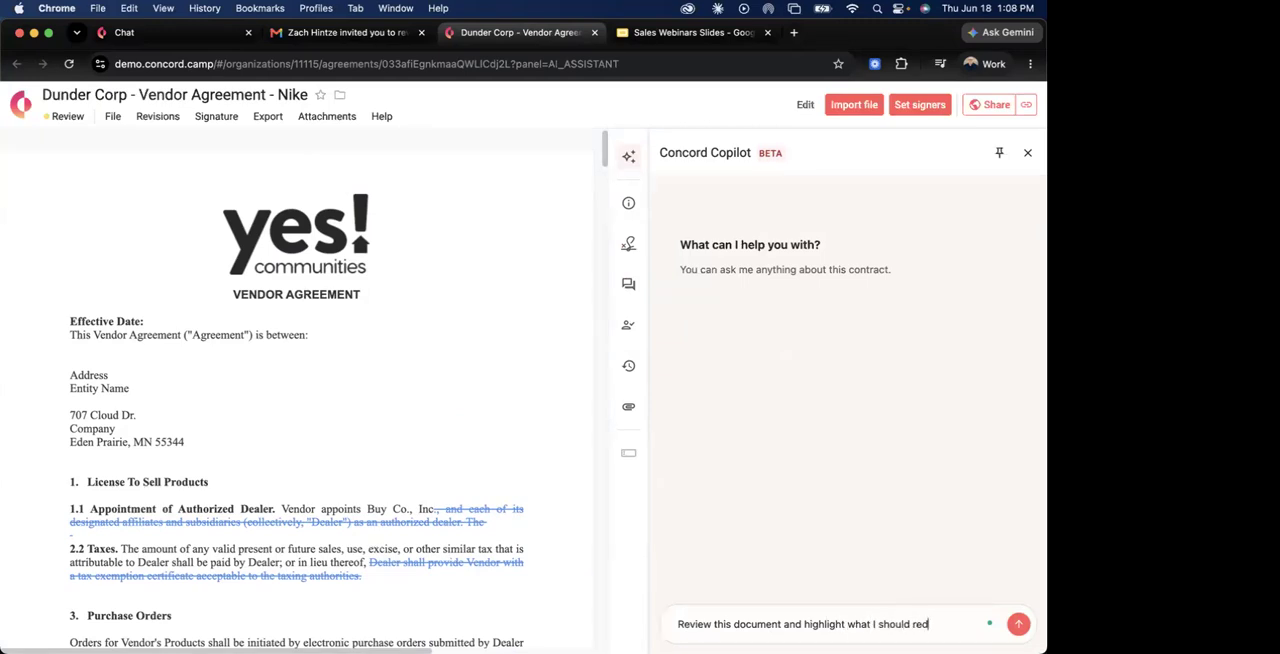
text(line.)
key(Return)
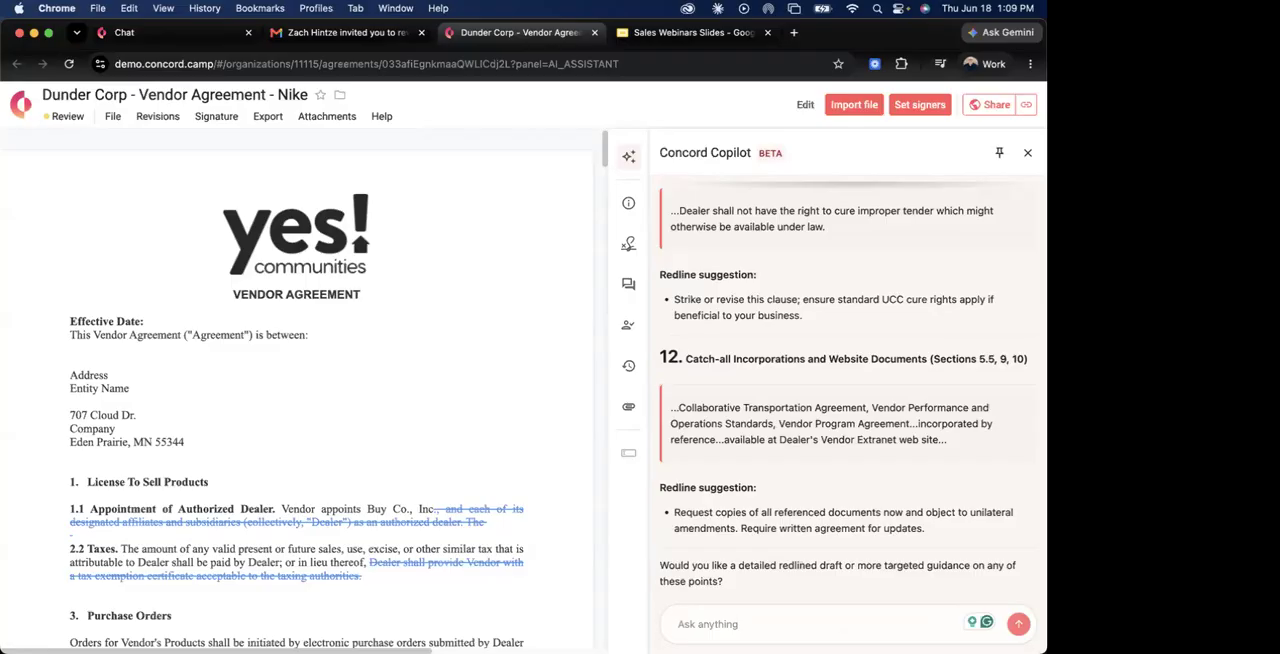
Read through Copilot's redline suggestions for the agreement and close the assistant.
scroll(800, 545, up, 2)
scroll(802, 550, down, 2)
click(770, 636)
scroll(751, 438, up, 3)
scroll(751, 438, up, 10)
scroll(751, 438, down, 15)
click(1027, 153)
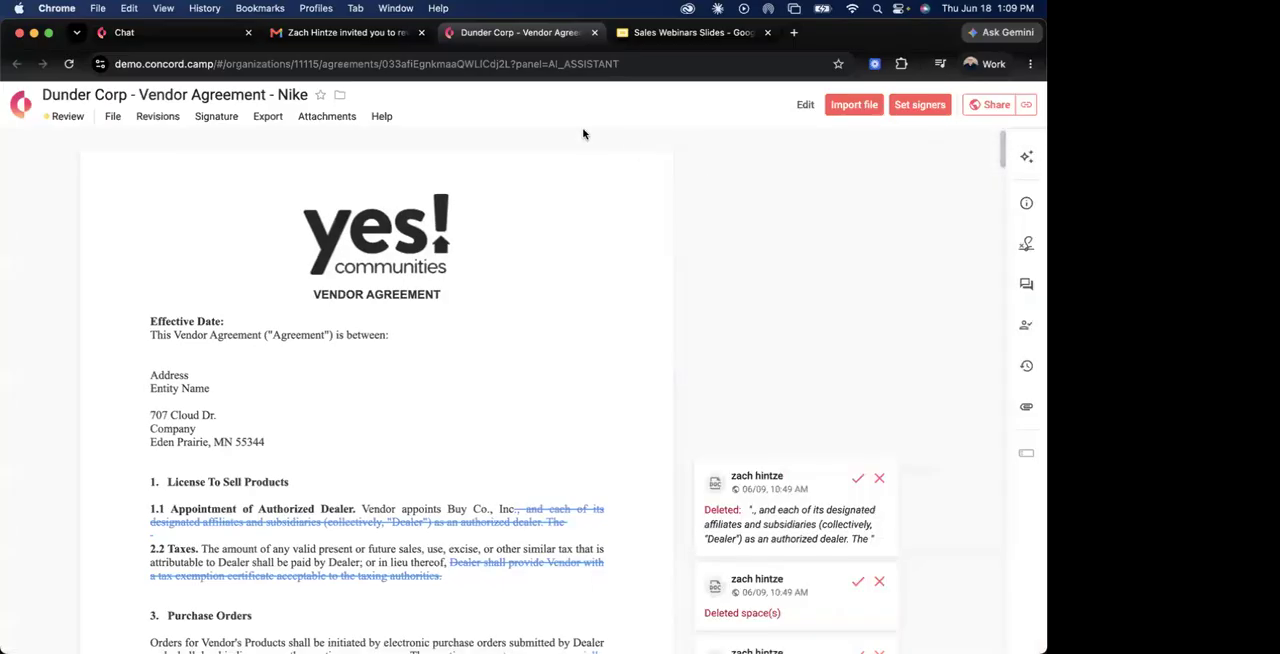
Put the agreement into edit mode, close the Fields panel, and turn on Track Changes.
click(157, 117)
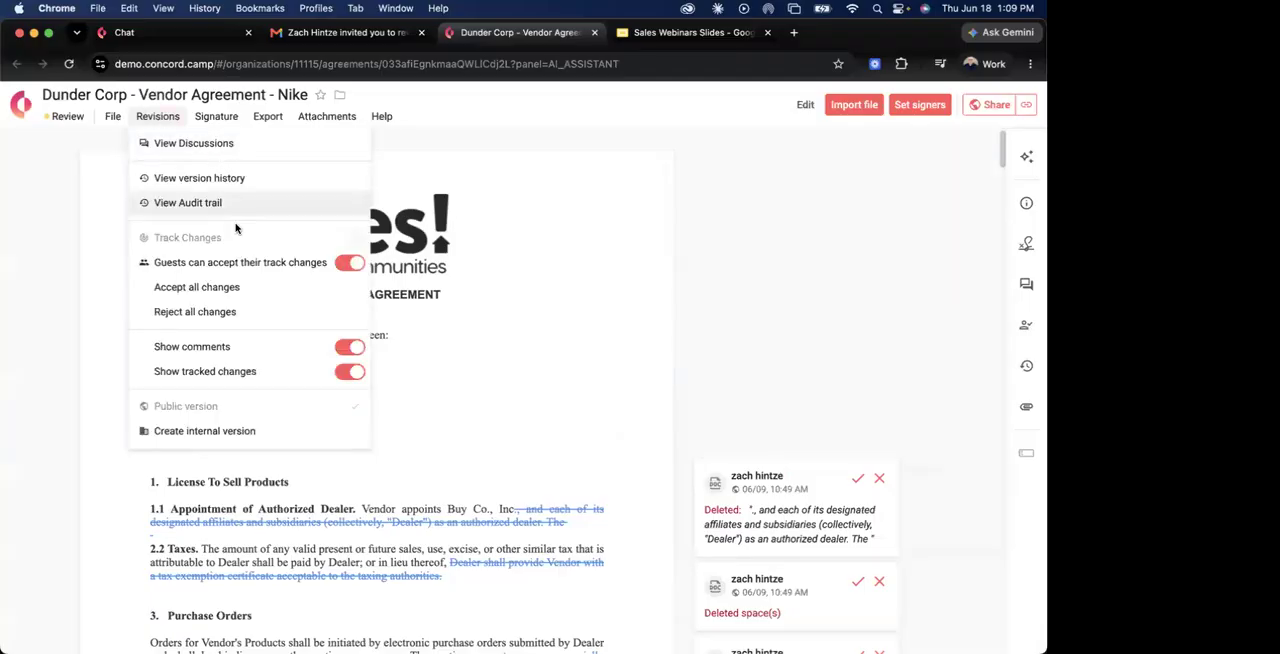
click(805, 106)
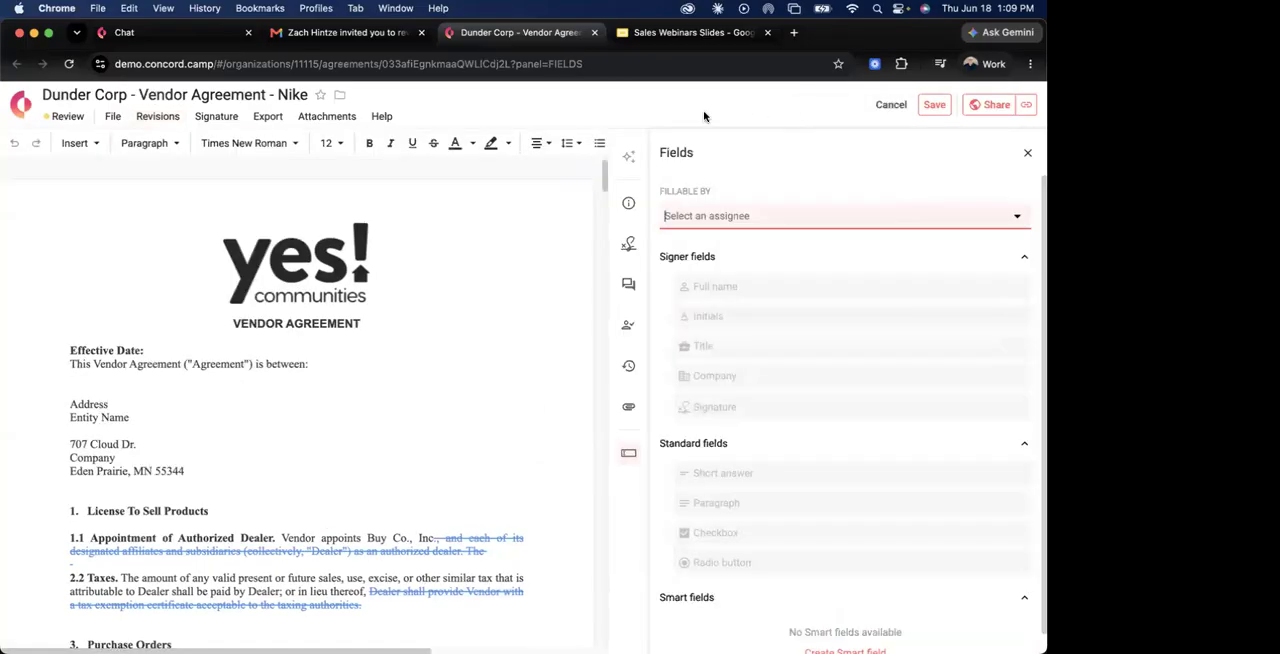
click(1027, 153)
click(158, 118)
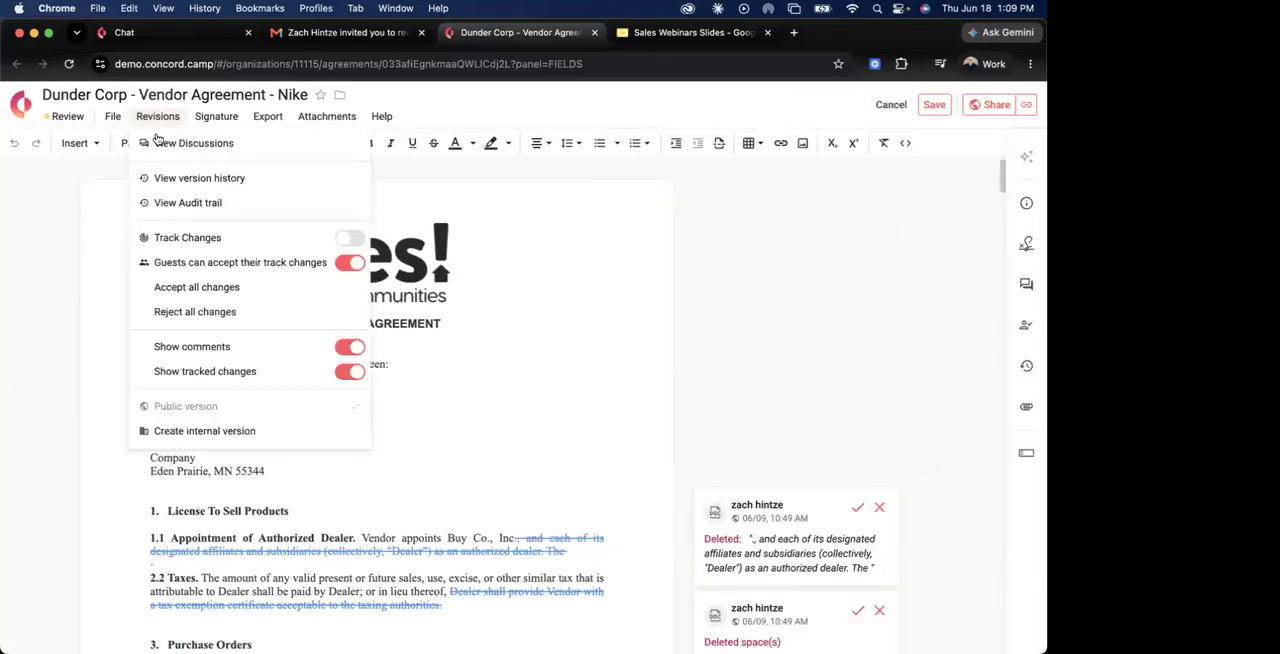
click(347, 240)
click(491, 449)
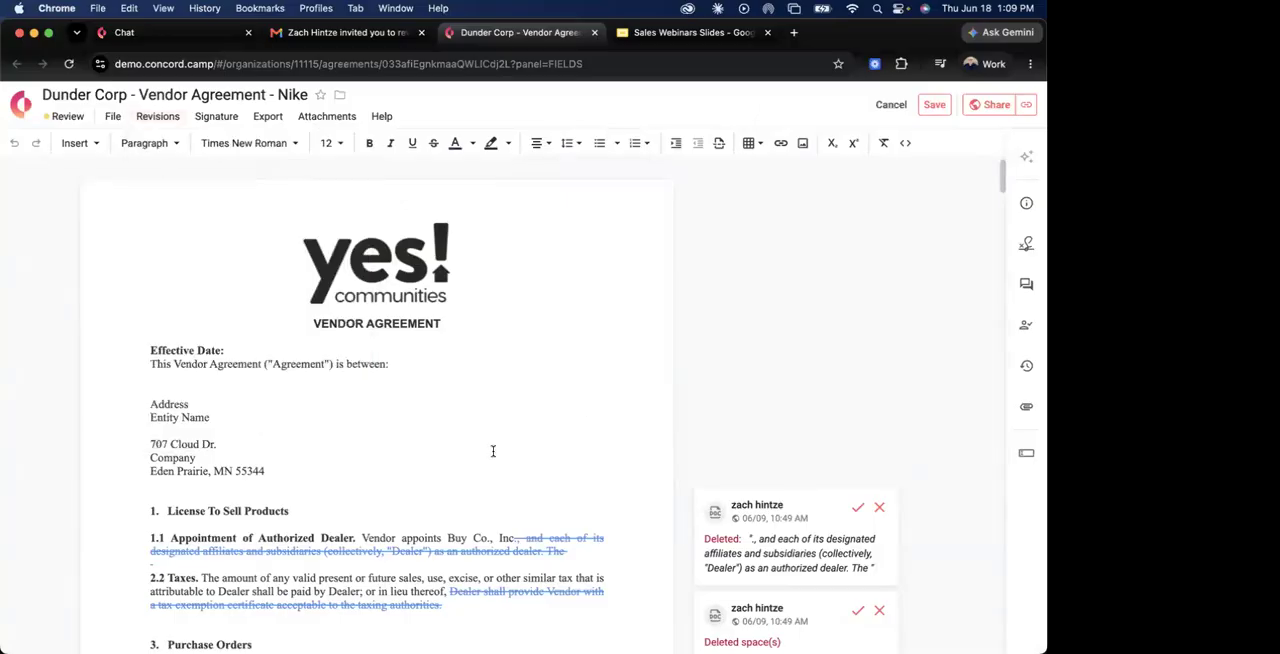
Delete the Purchase Orders wording from "e orders submitted by Dealer" through "The parties ag", and the section 4.3 text from "(30) days" to "future purchases.".
scroll(492, 448, down, 5)
triple_click(483, 432)
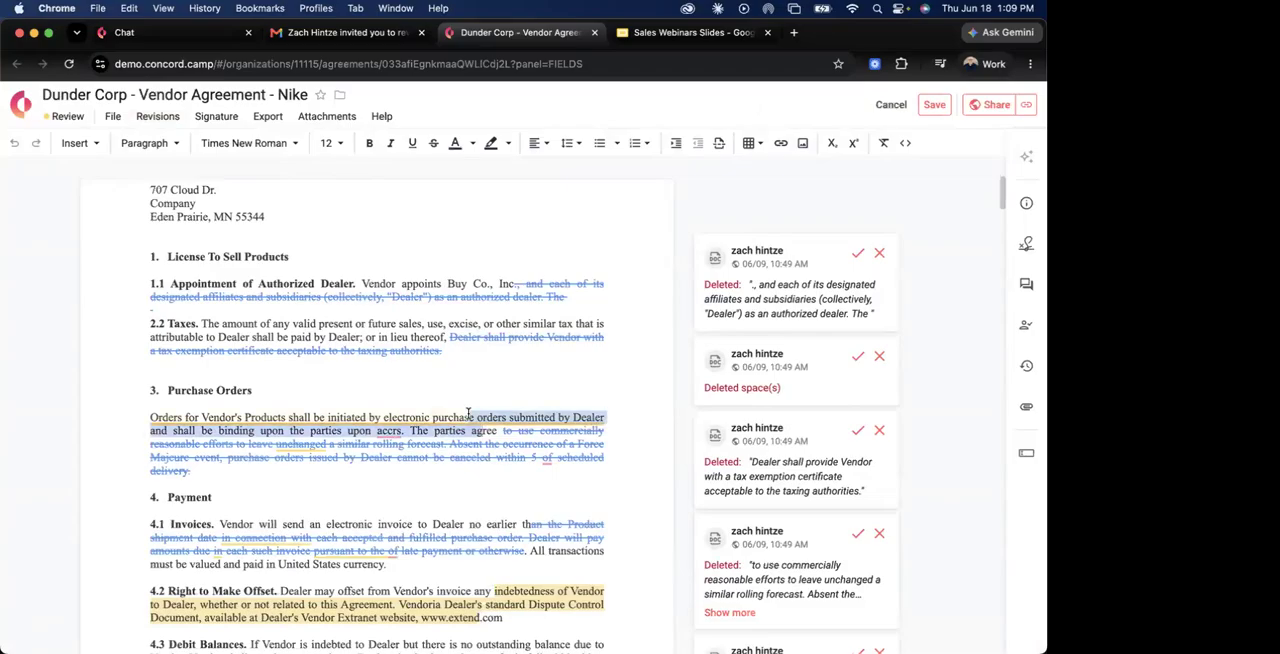
key(BackSpace)
scroll(483, 497, down, 5)
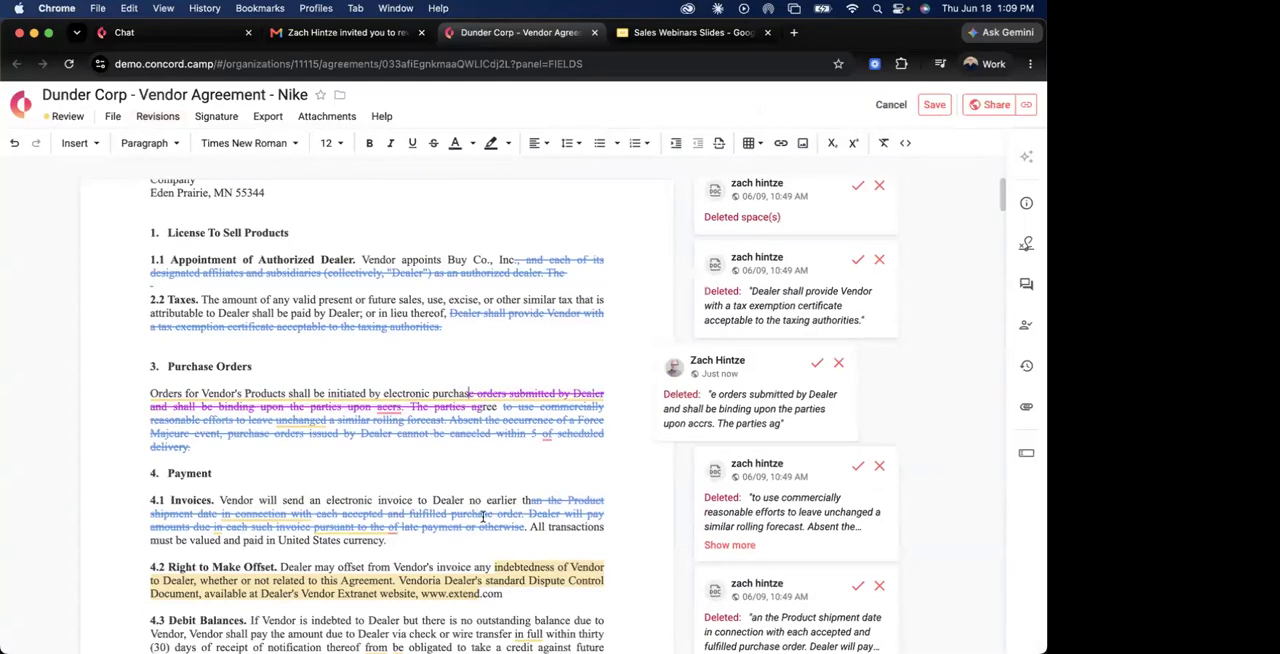
scroll(485, 497, down, 1)
drag(201, 431, 150, 417)
key(BackSpace)
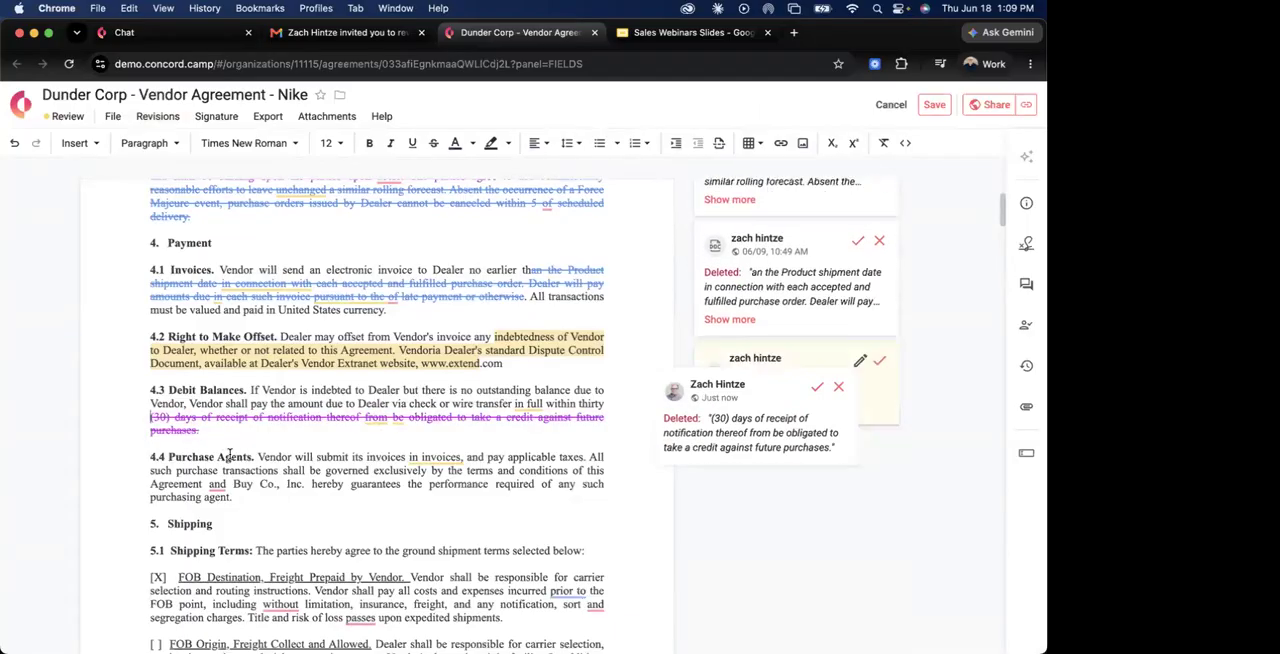
Insert "Add language " at the start of the section 4.4 Purchase Agents text, before "Vendor will submit".
click(256, 456)
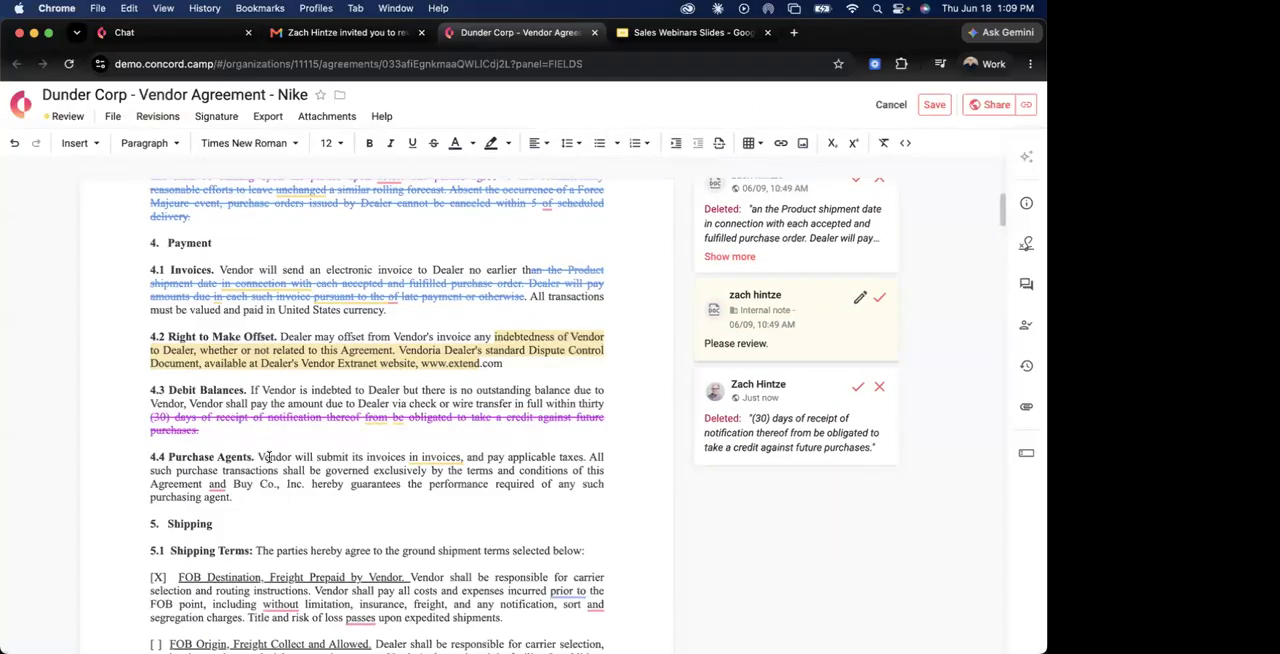
text(Ad d)
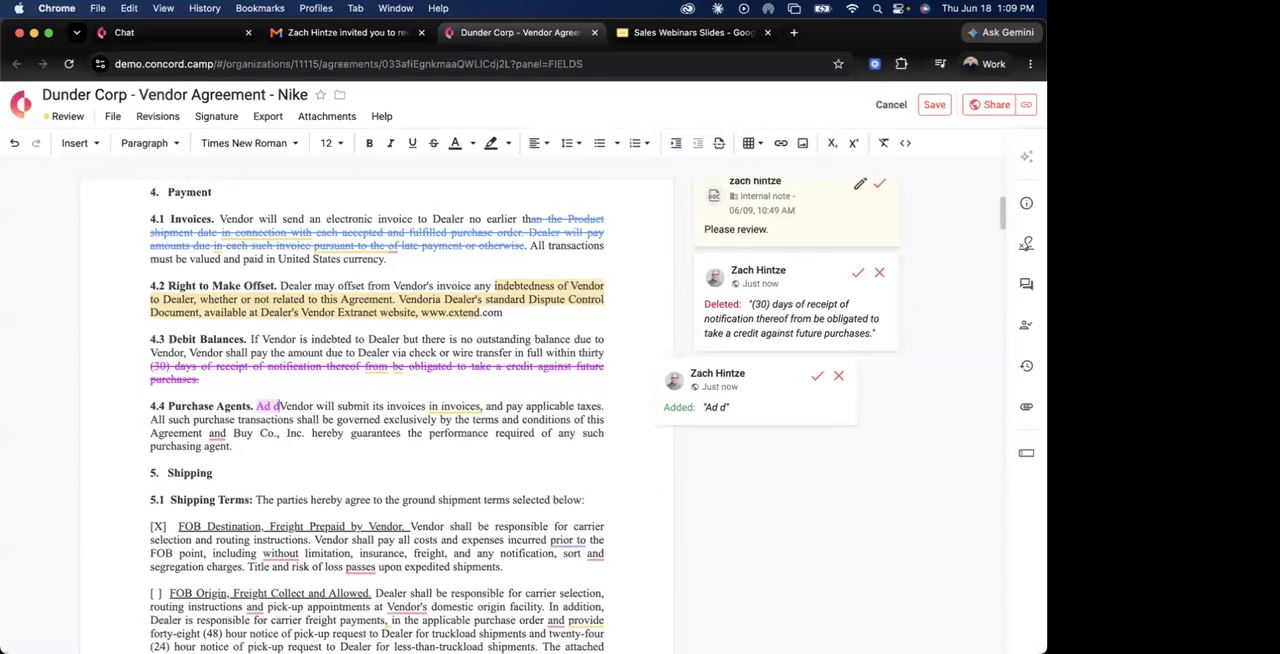
key(BackSpace)
key(BackSpace)
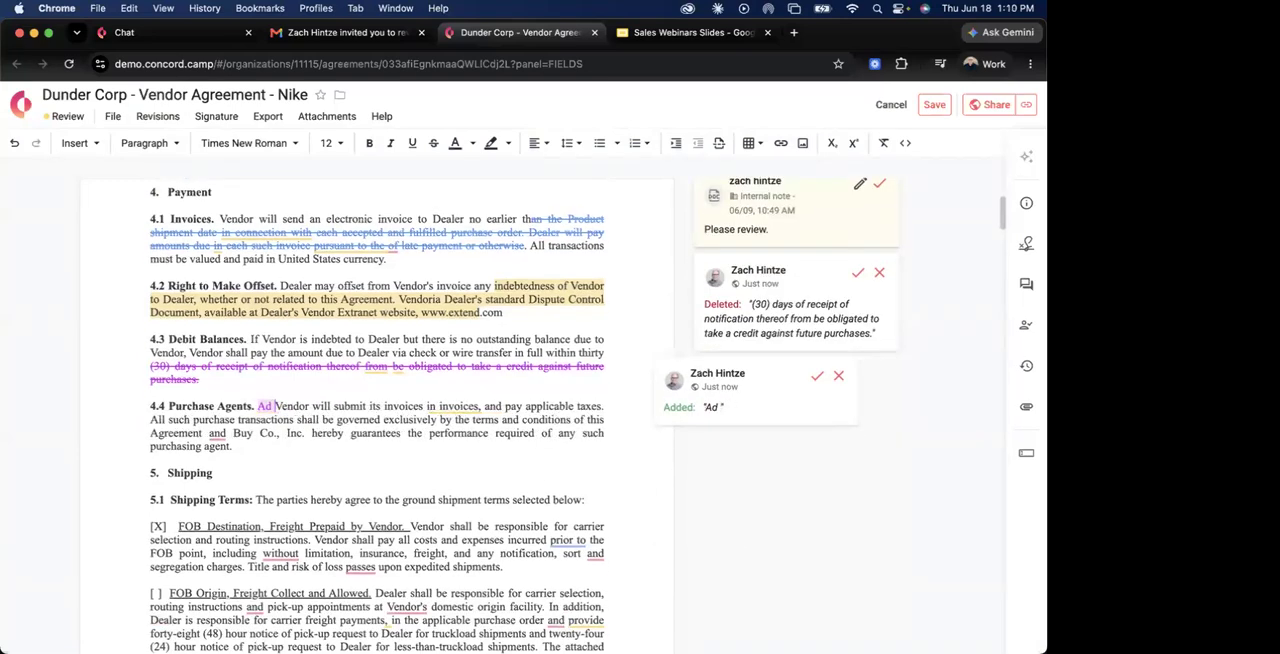
text(d language)
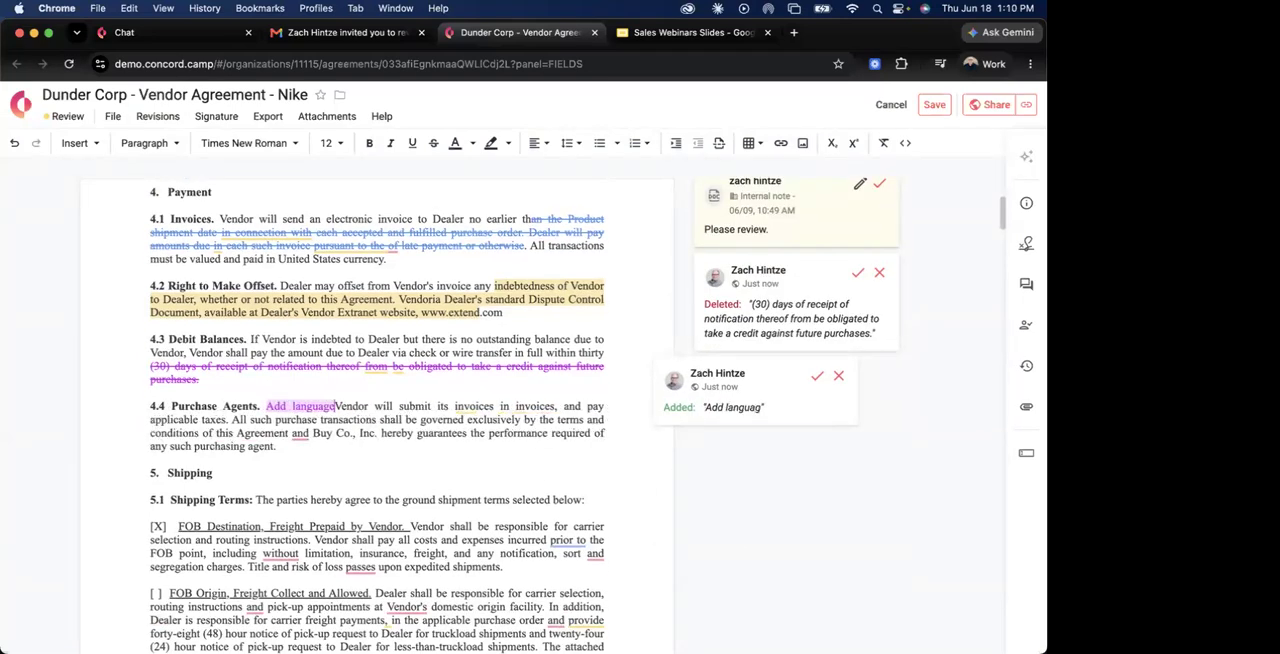
click(473, 468)
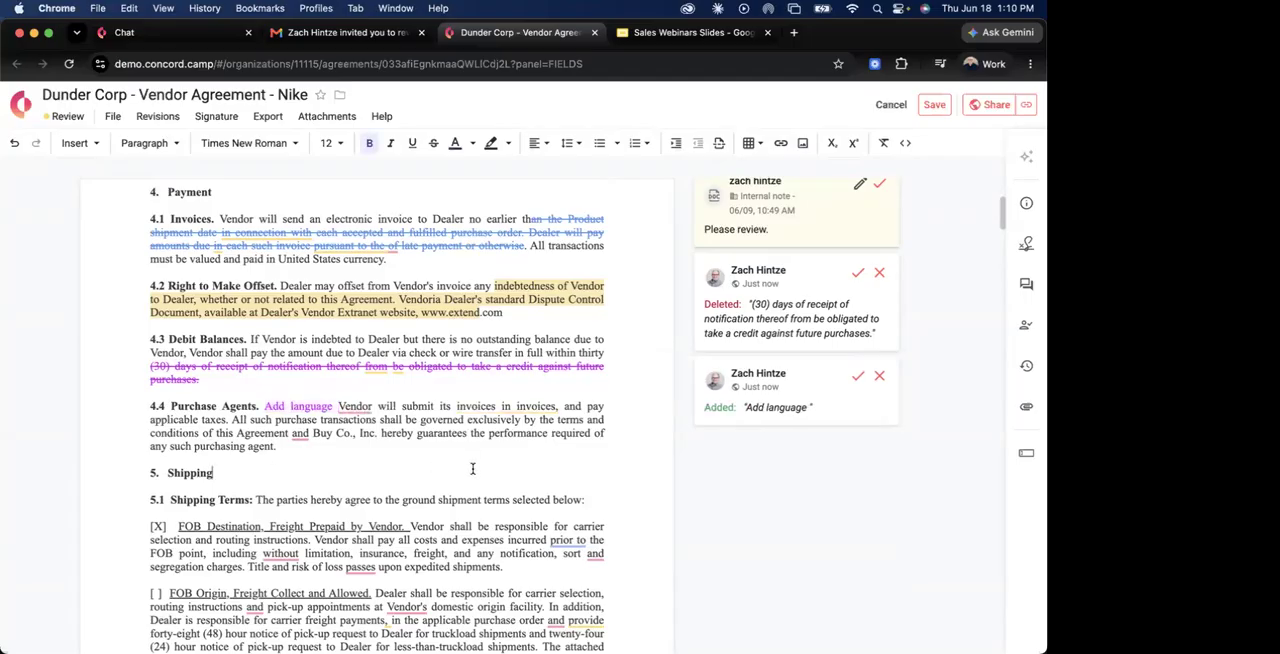
Post the public comment "Please review." on the section 5.1 text from "incurred prior to the FOB point" to "expedited shipments", and save the agreement.
drag(508, 540, 540, 568)
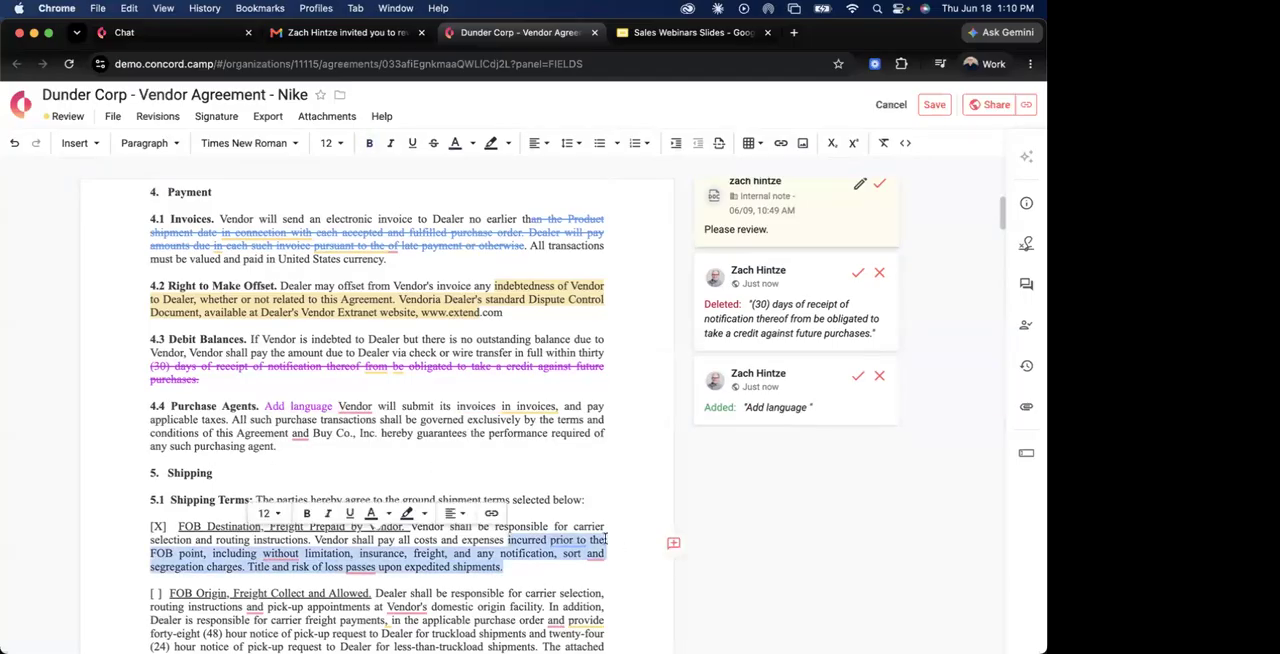
click(673, 544)
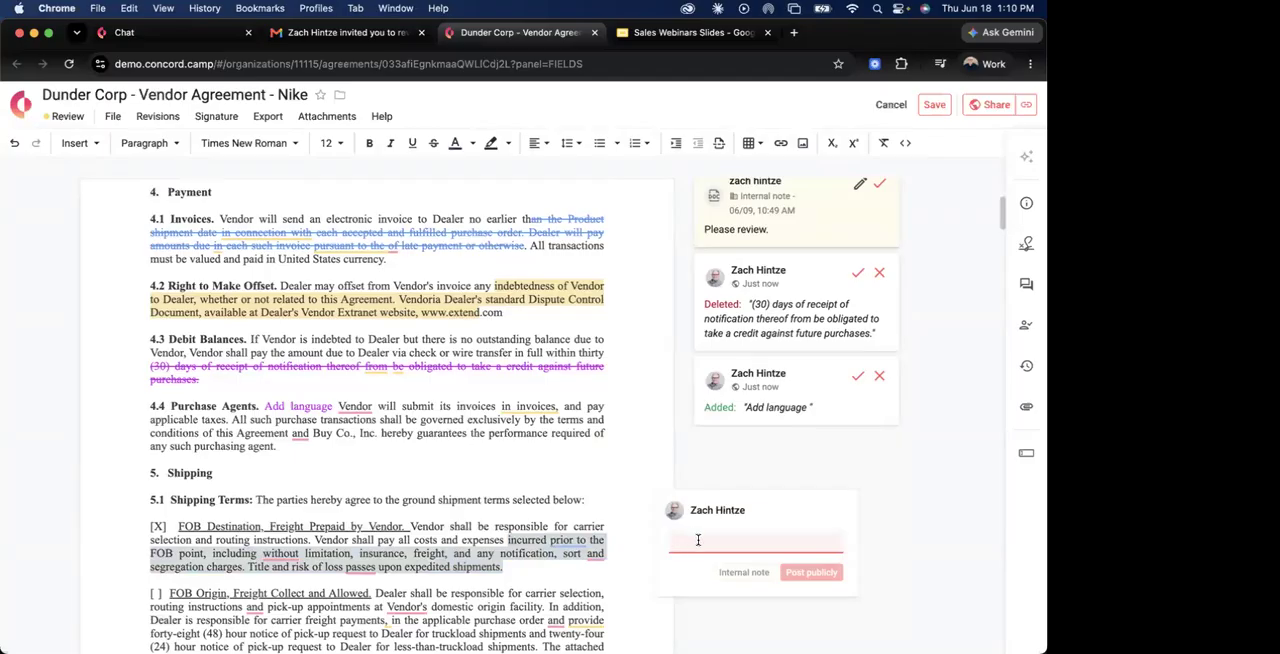
text(Please review.)
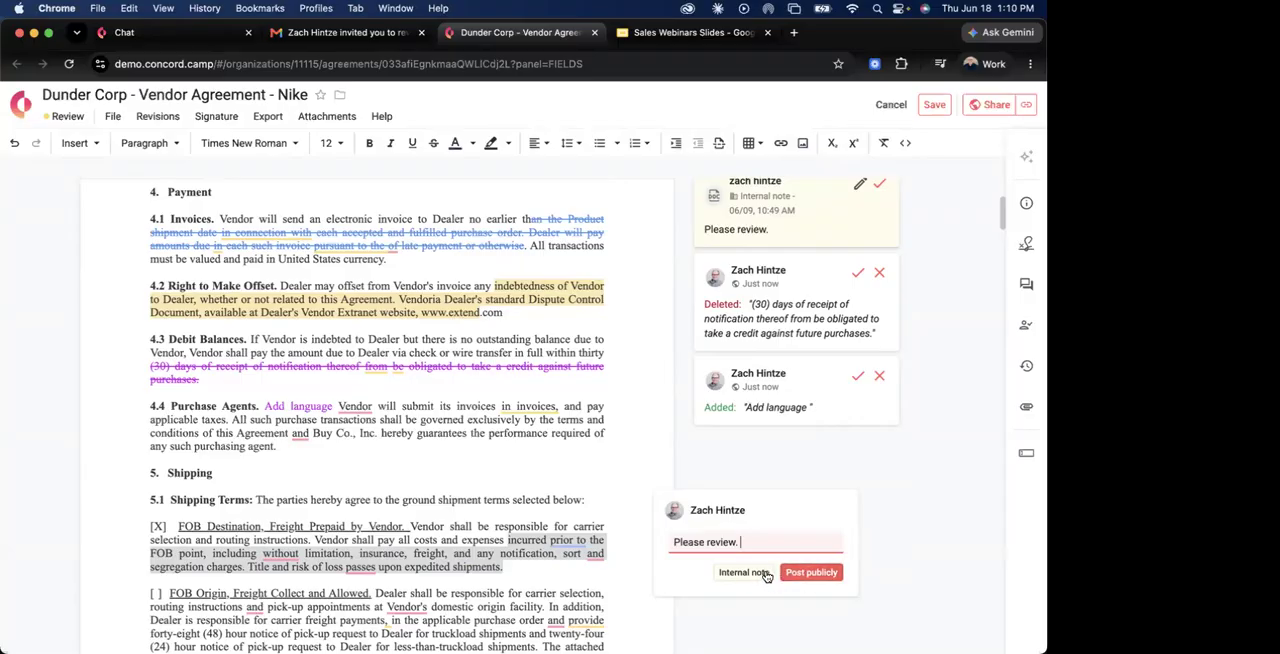
click(805, 574)
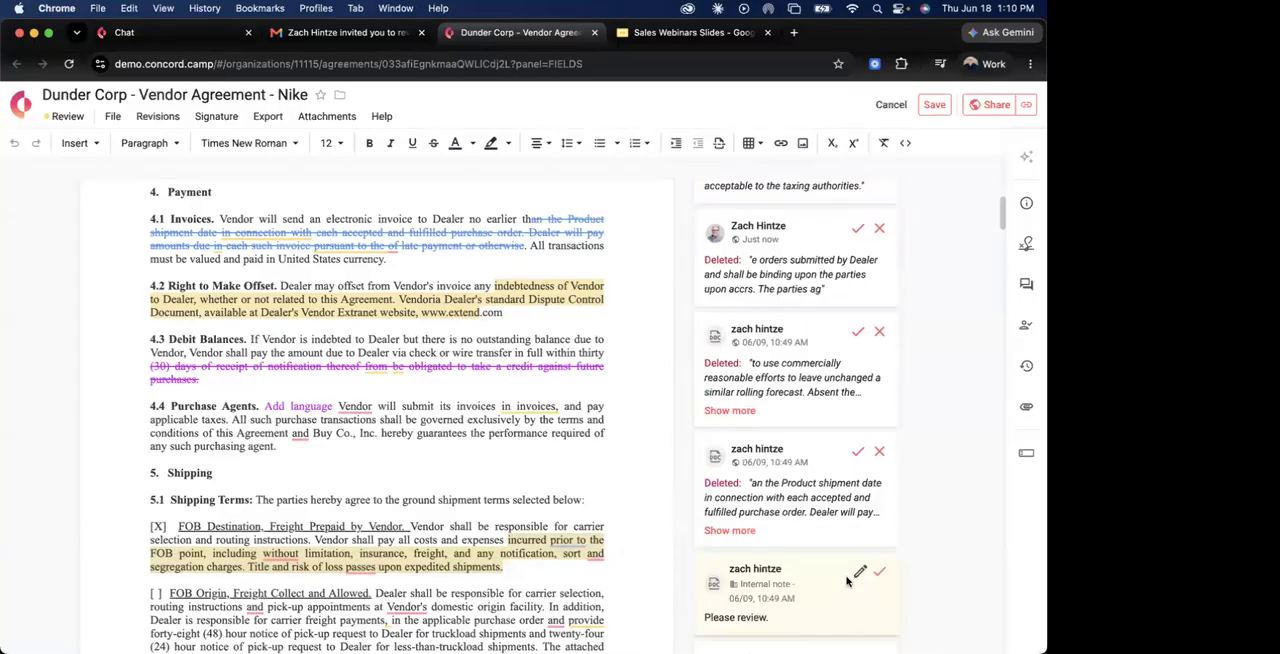
click(932, 105)
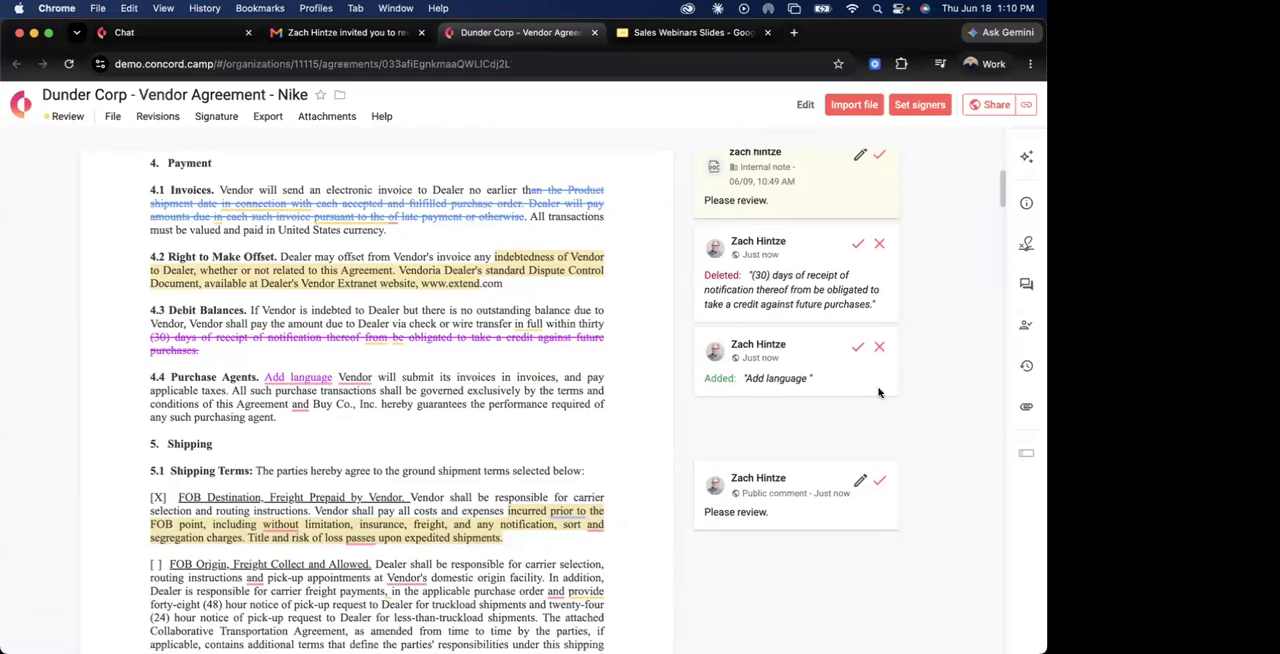
Look over the saved redlines, check the Demo Server label in Gmail for notifications, and return to the agreement in Concord.
scroll(879, 392, up, 2)
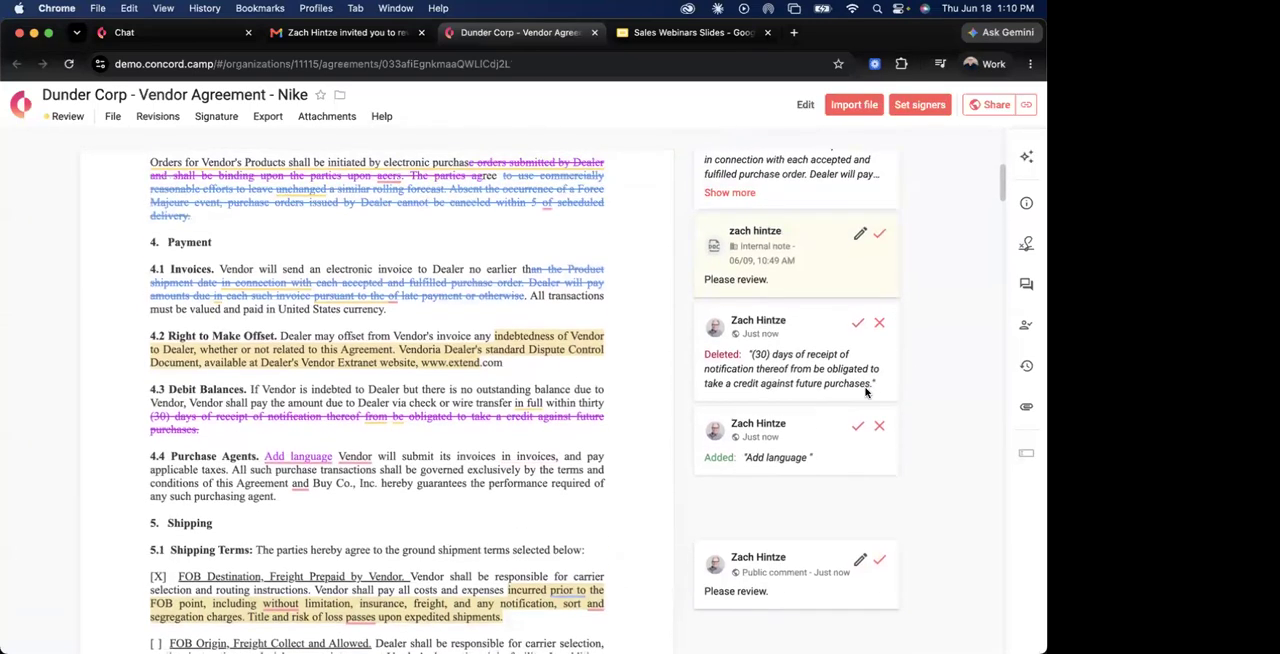
click(354, 32)
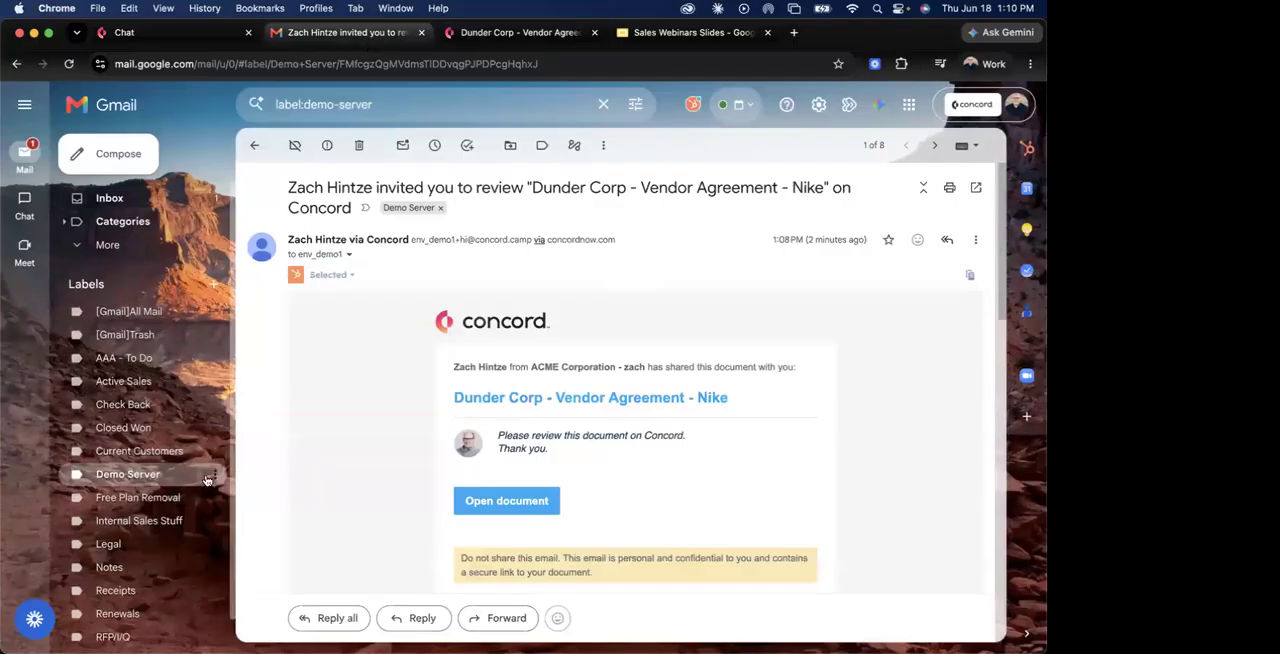
click(210, 478)
click(210, 478)
click(213, 475)
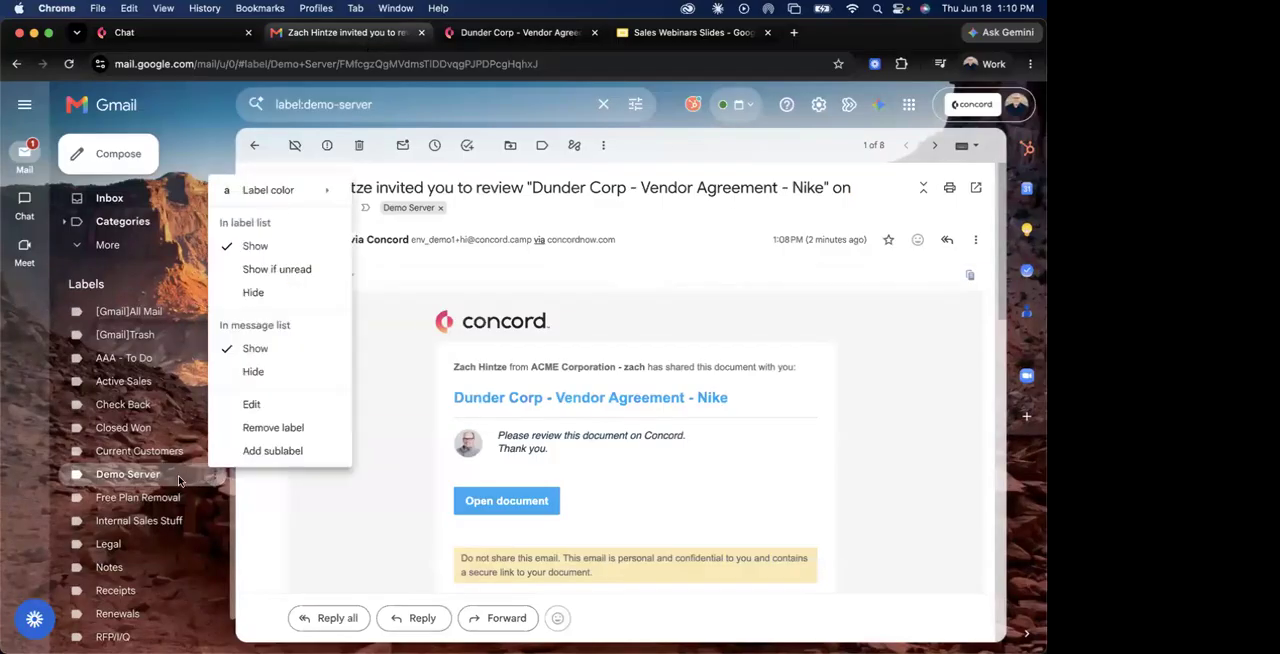
click(185, 477)
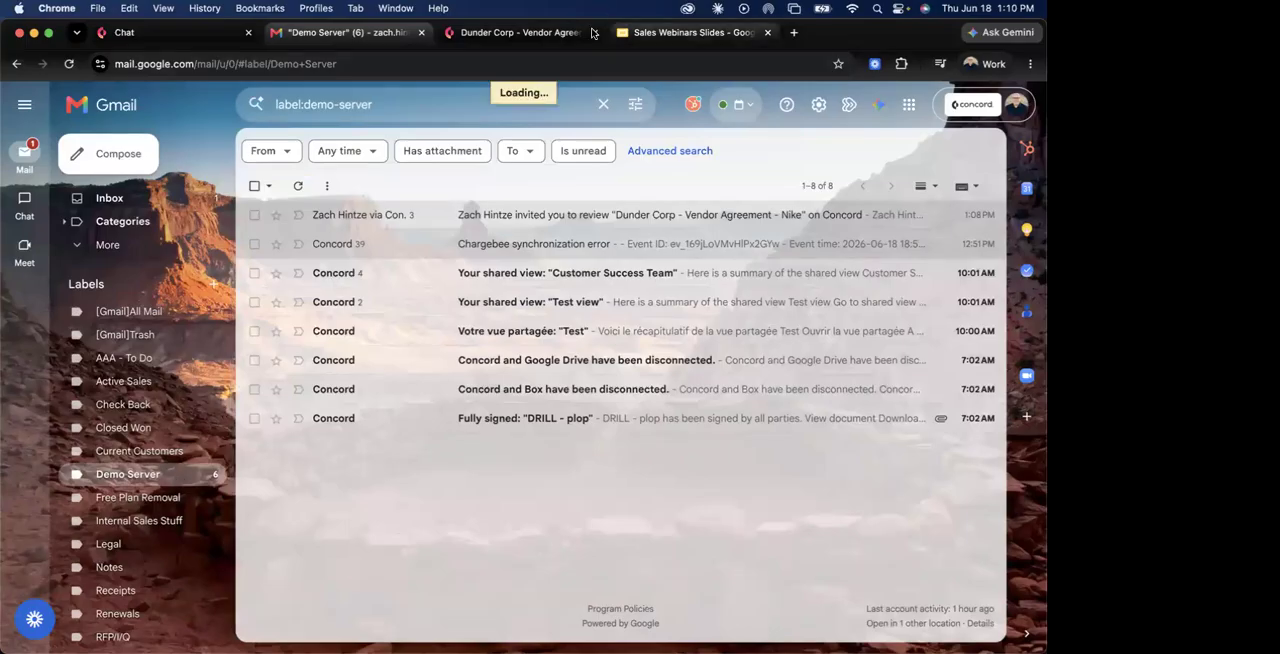
click(577, 36)
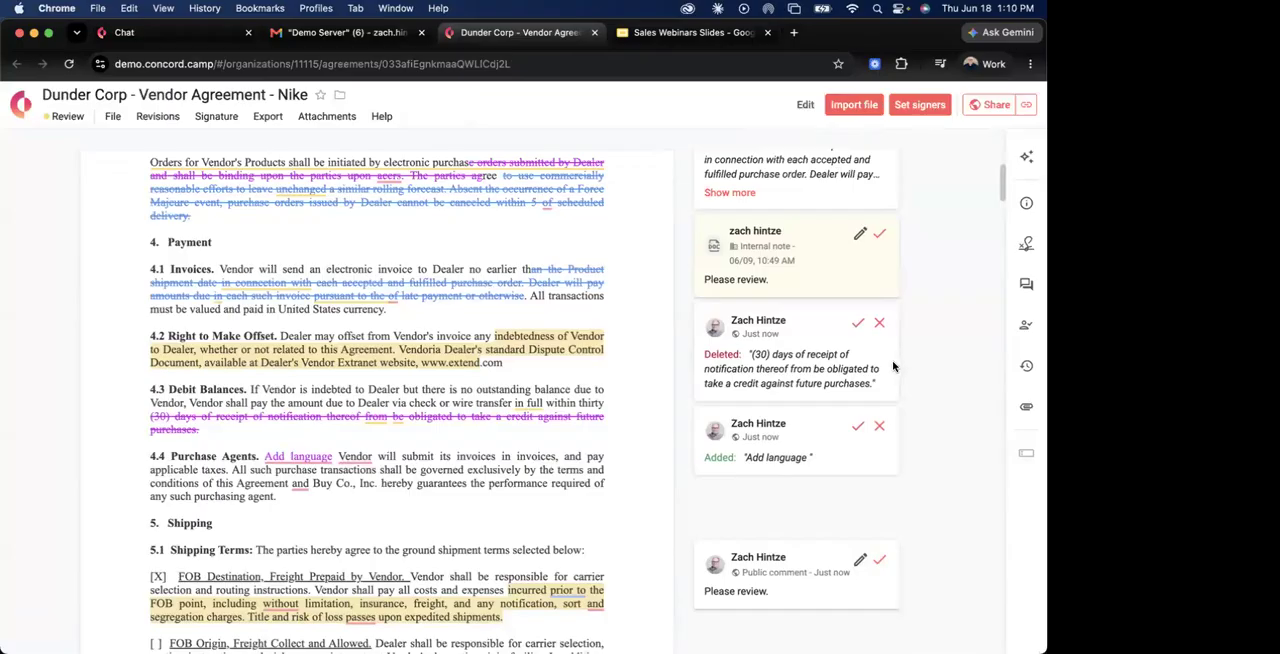
Review the agreement's audit trail, comments and tracked changes in the Audit panel, and close it.
click(1028, 368)
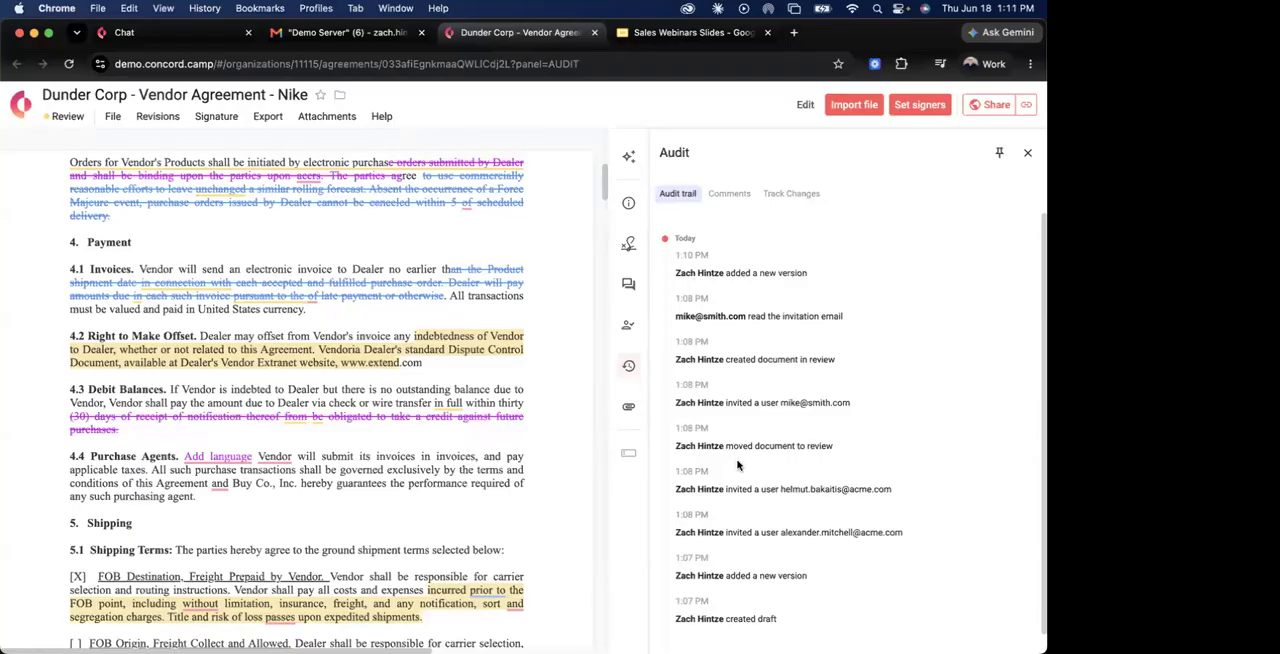
click(728, 194)
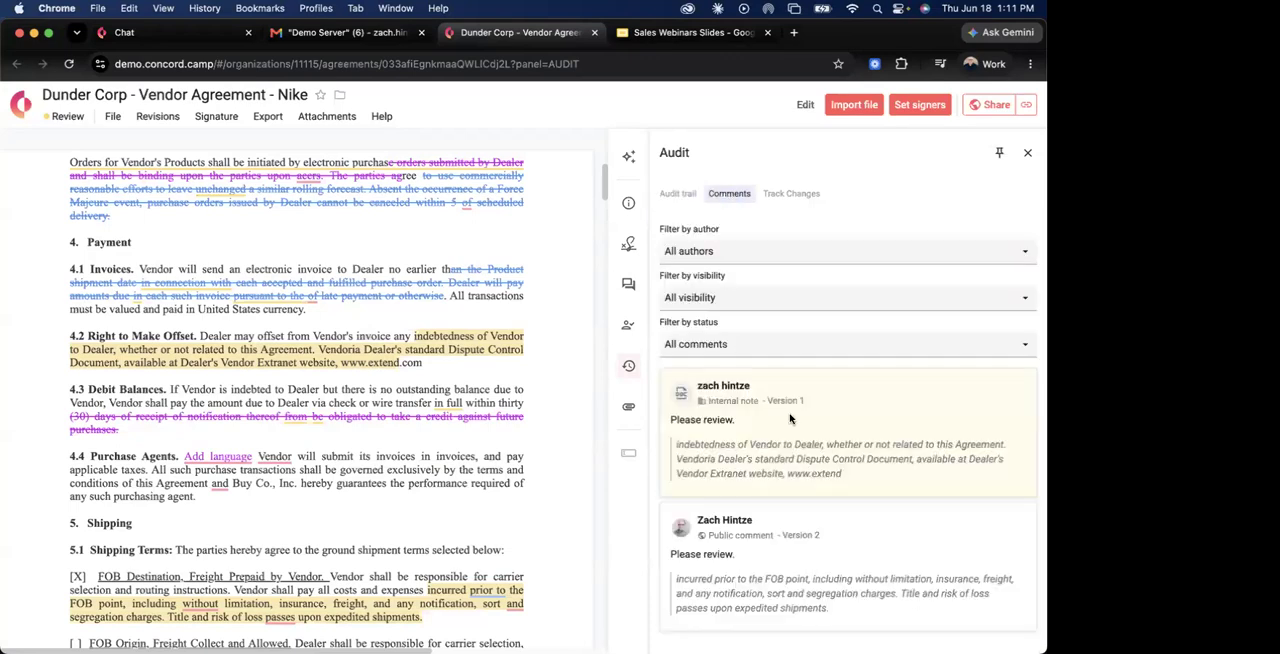
click(791, 196)
scroll(805, 443, down, 10)
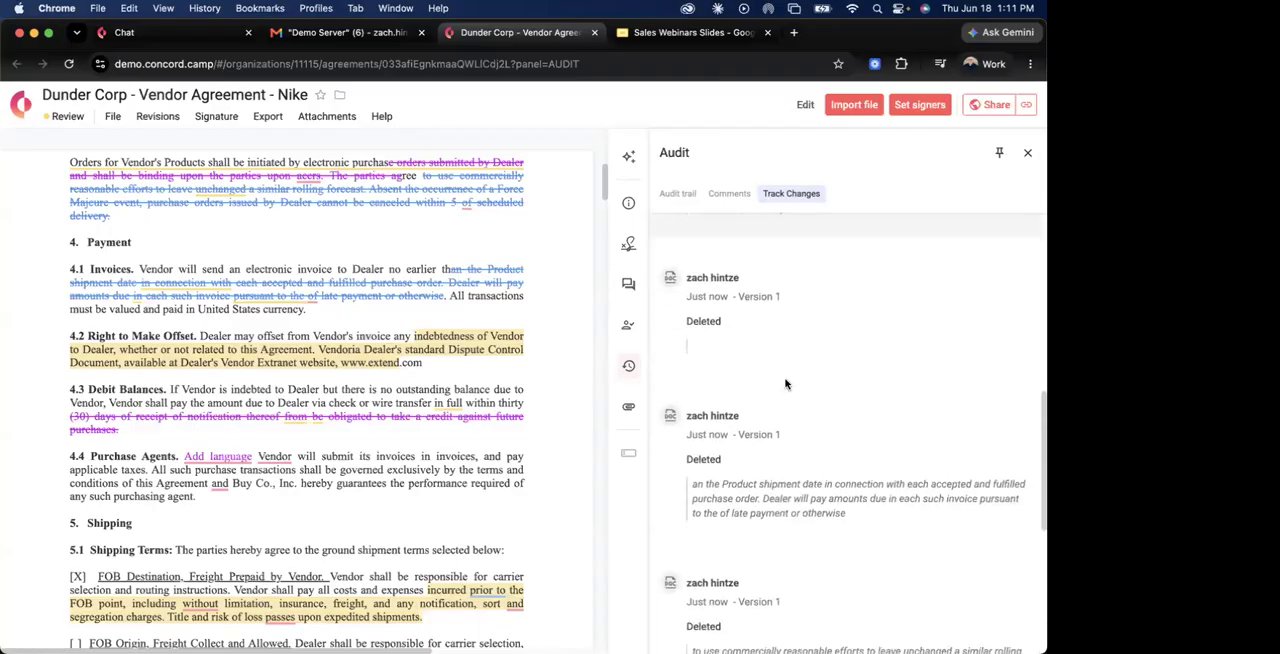
scroll(760, 440, up, 10)
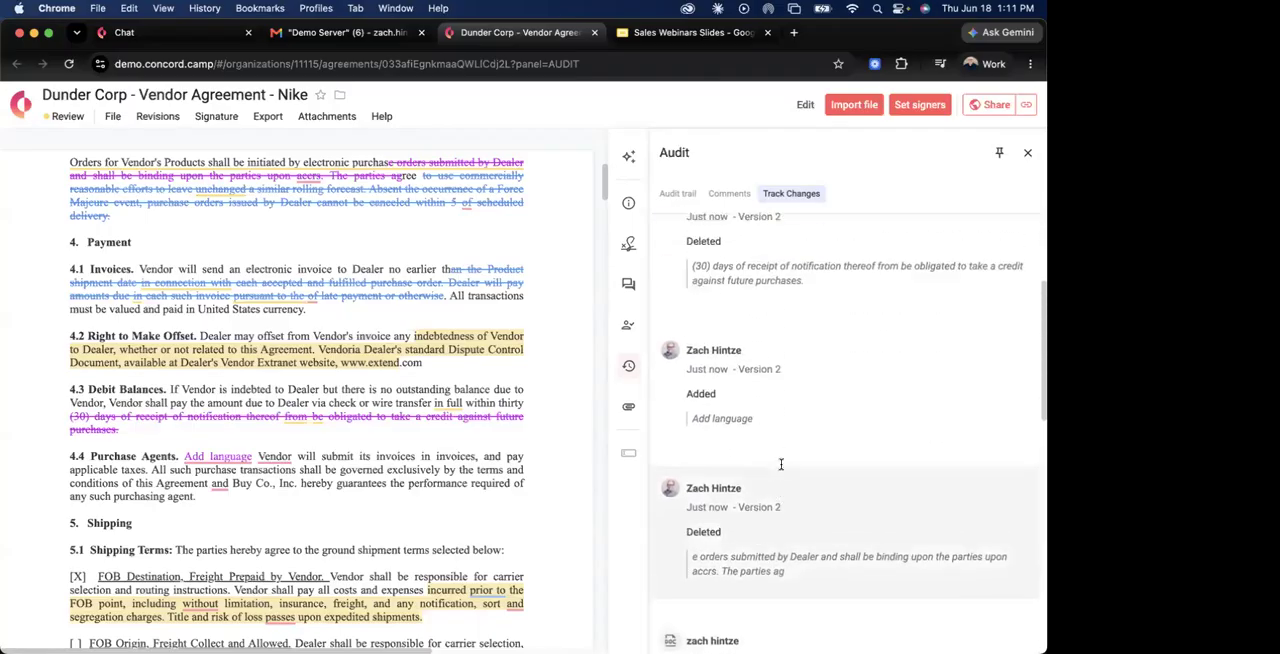
click(1027, 154)
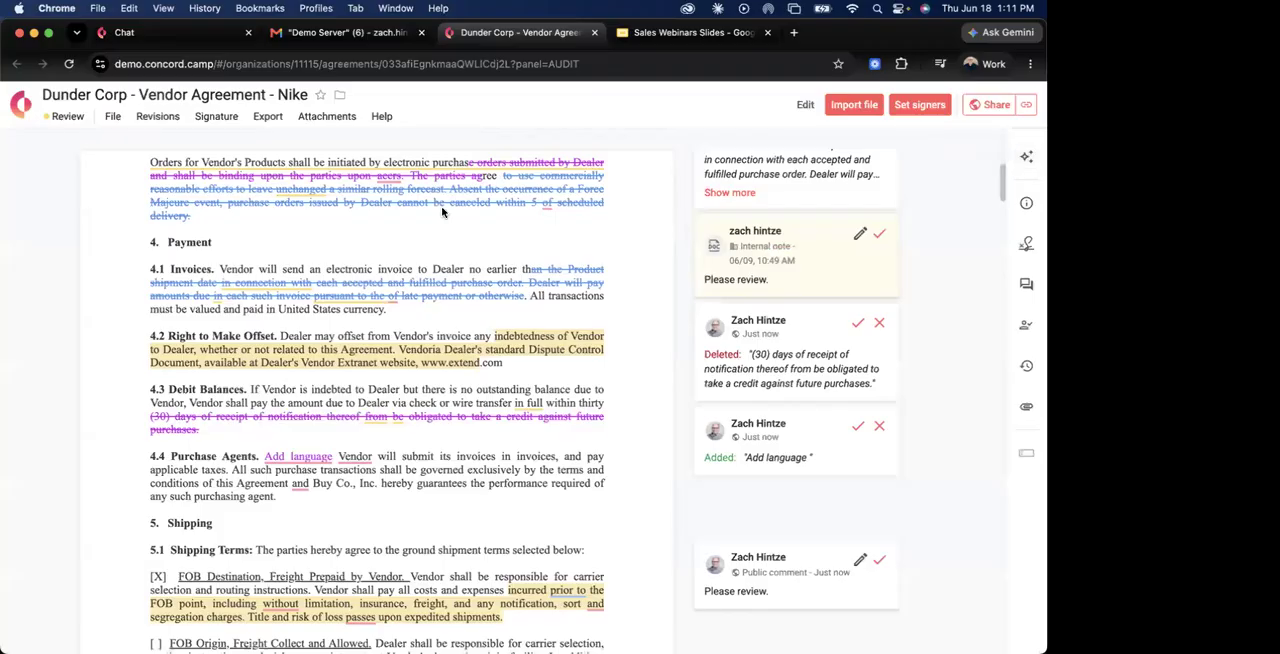
Open the version history and examine the changes between Version 1 and Version 2 of the agreement.
click(160, 120)
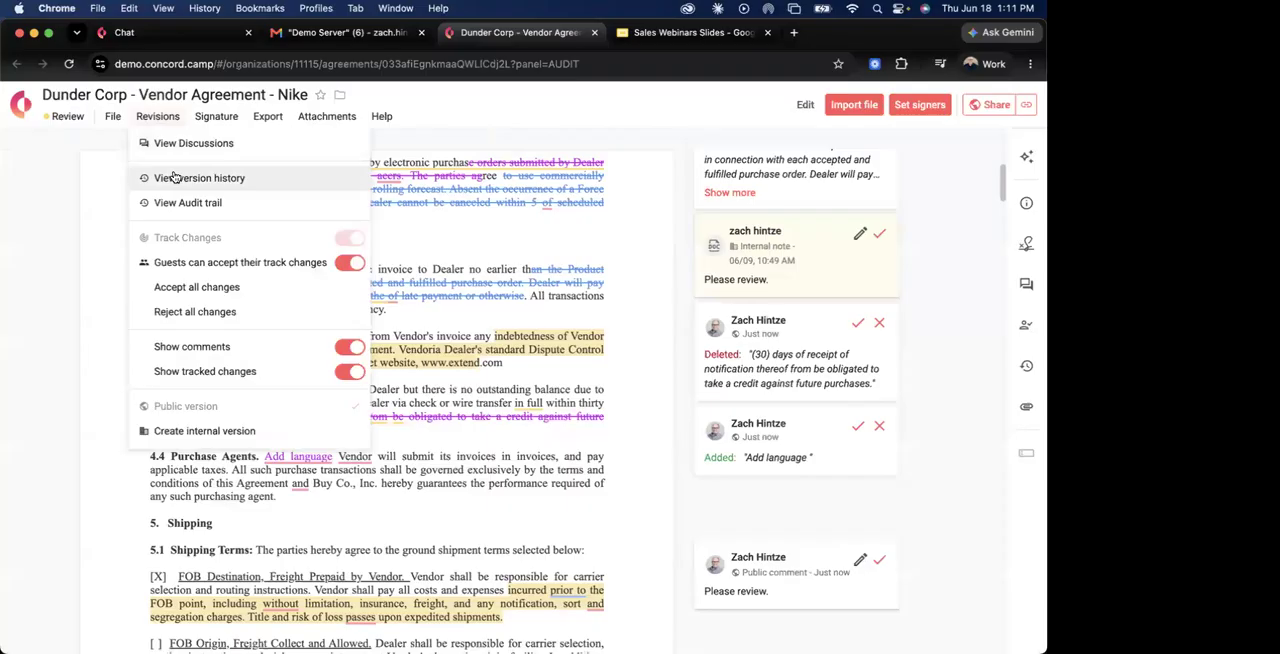
click(174, 177)
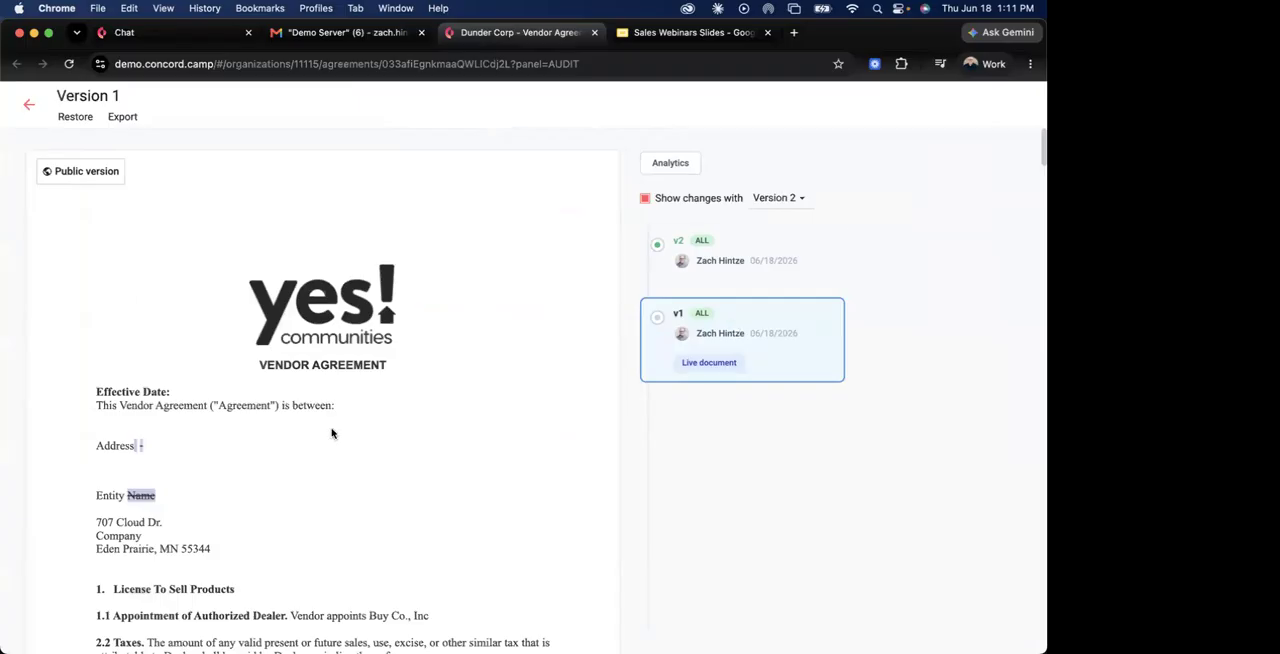
scroll(327, 435, down, 2)
scroll(327, 435, down, 5)
scroll(327, 435, up, 2)
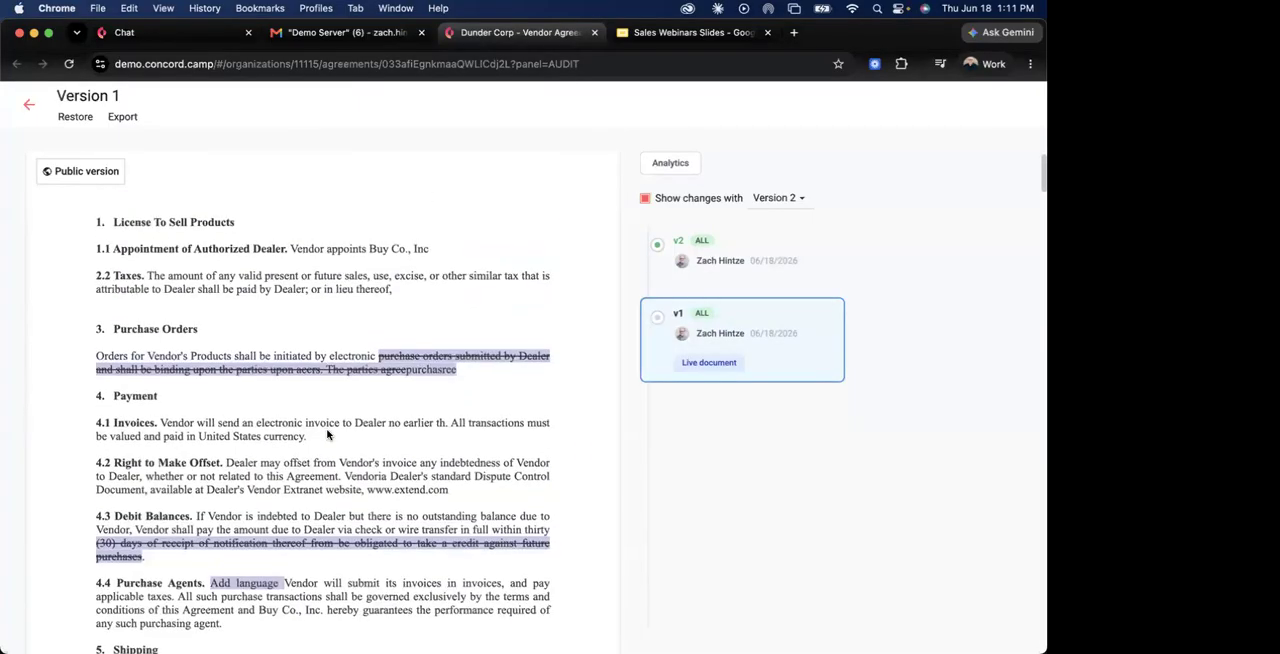
scroll(327, 435, down, 3)
scroll(327, 430, up, 5)
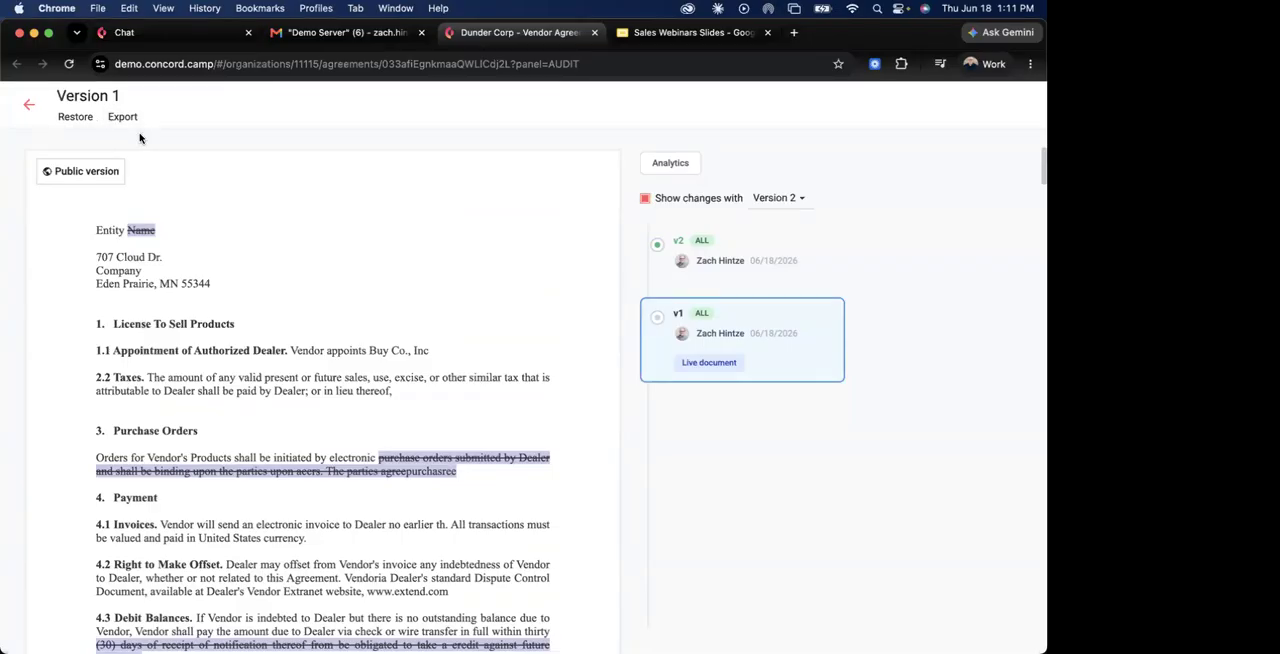
Examine the Document Evolution Analytics for the versions, and return to the live agreement.
click(664, 167)
scroll(717, 314, down, 3)
scroll(717, 314, up, 3)
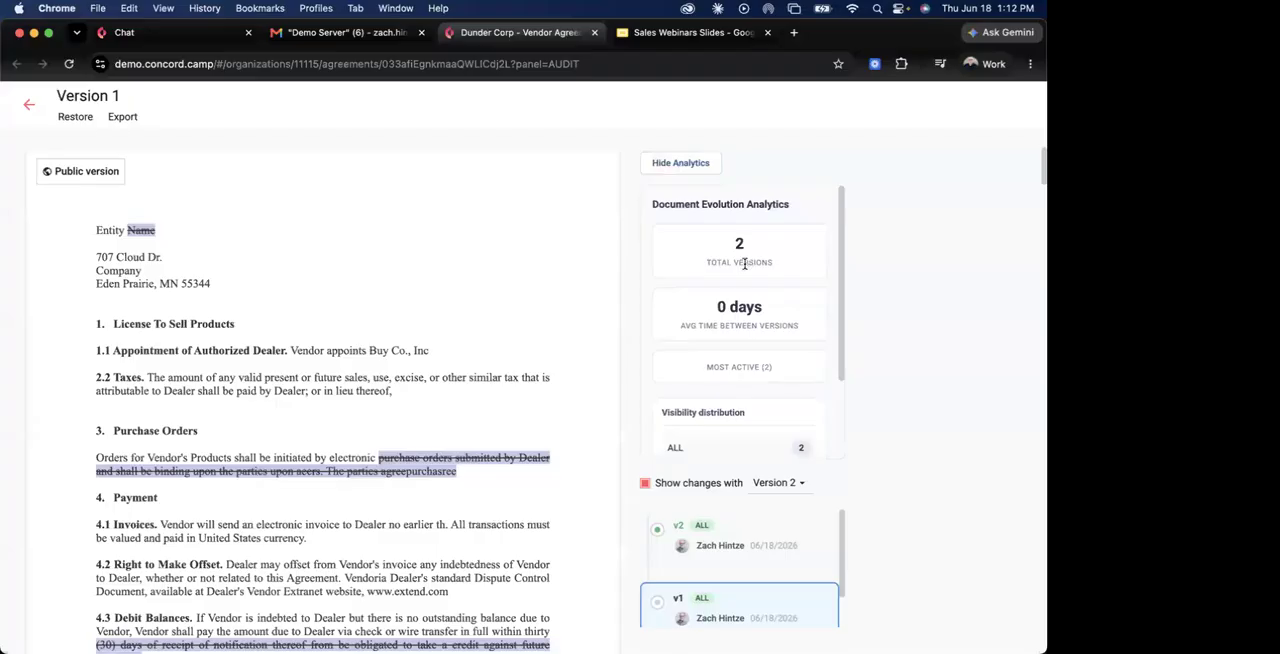
scroll(778, 319, down, 2)
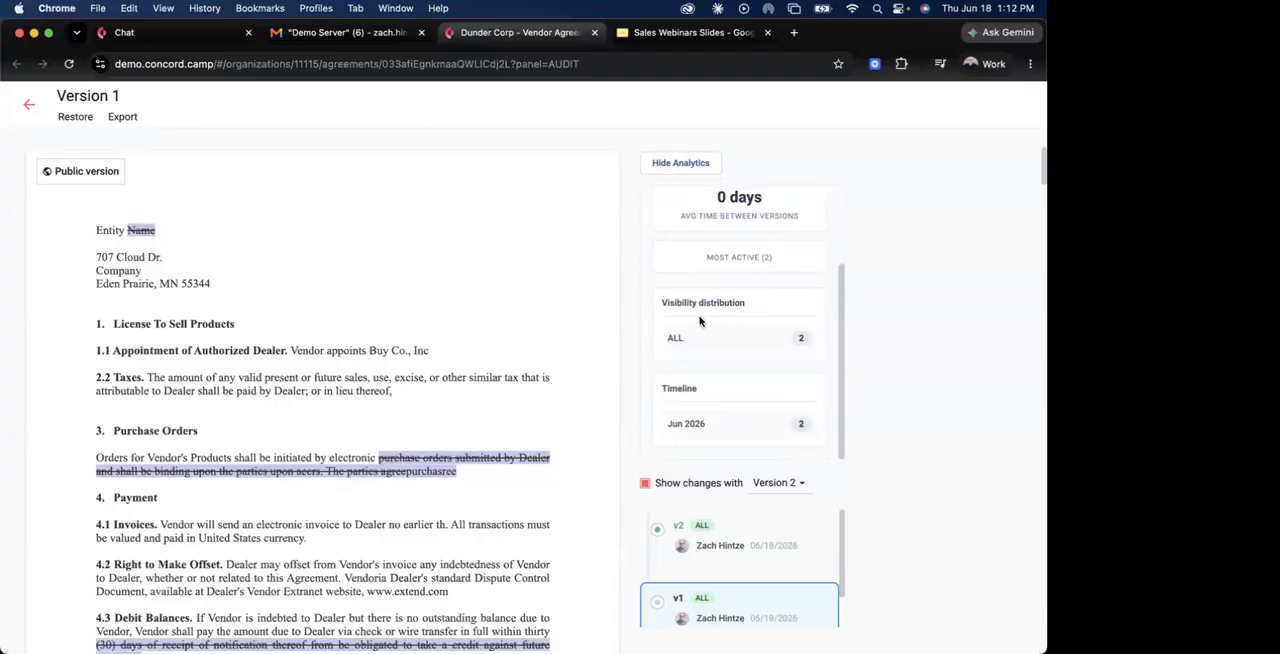
scroll(701, 322, up, 2)
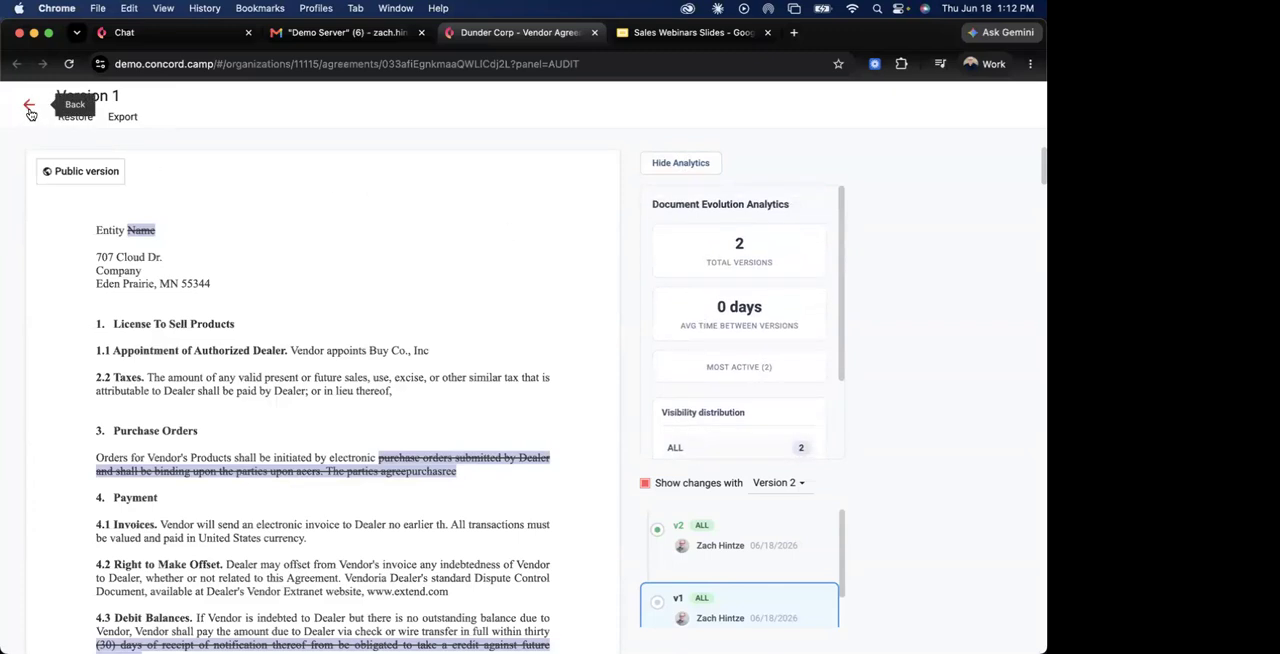
click(29, 107)
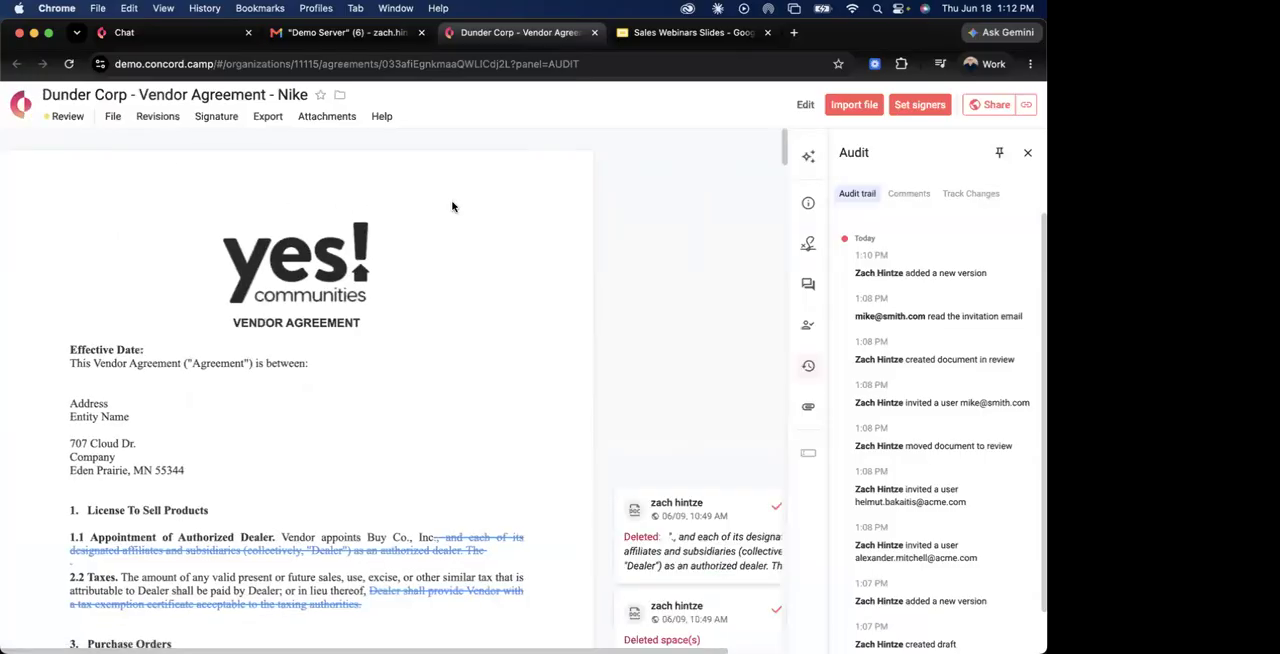
Close the Audit panel, look over the tracked changes, and create an internal version of the agreement.
click(1026, 155)
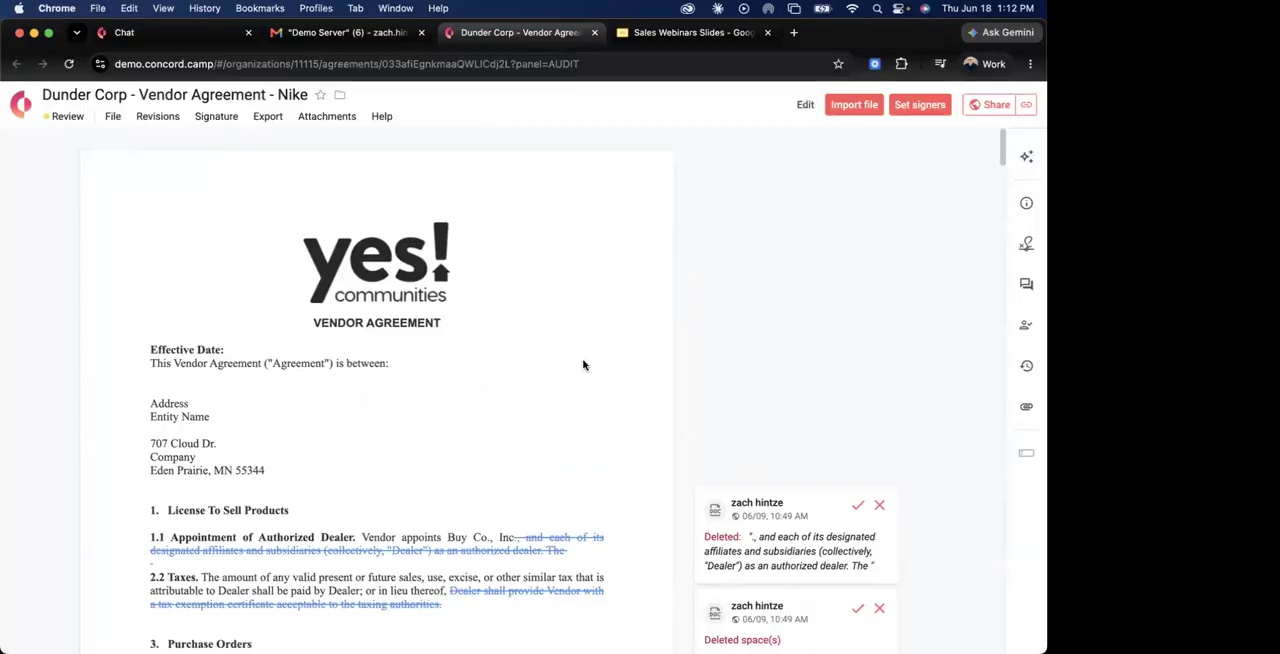
scroll(585, 370, down, 5)
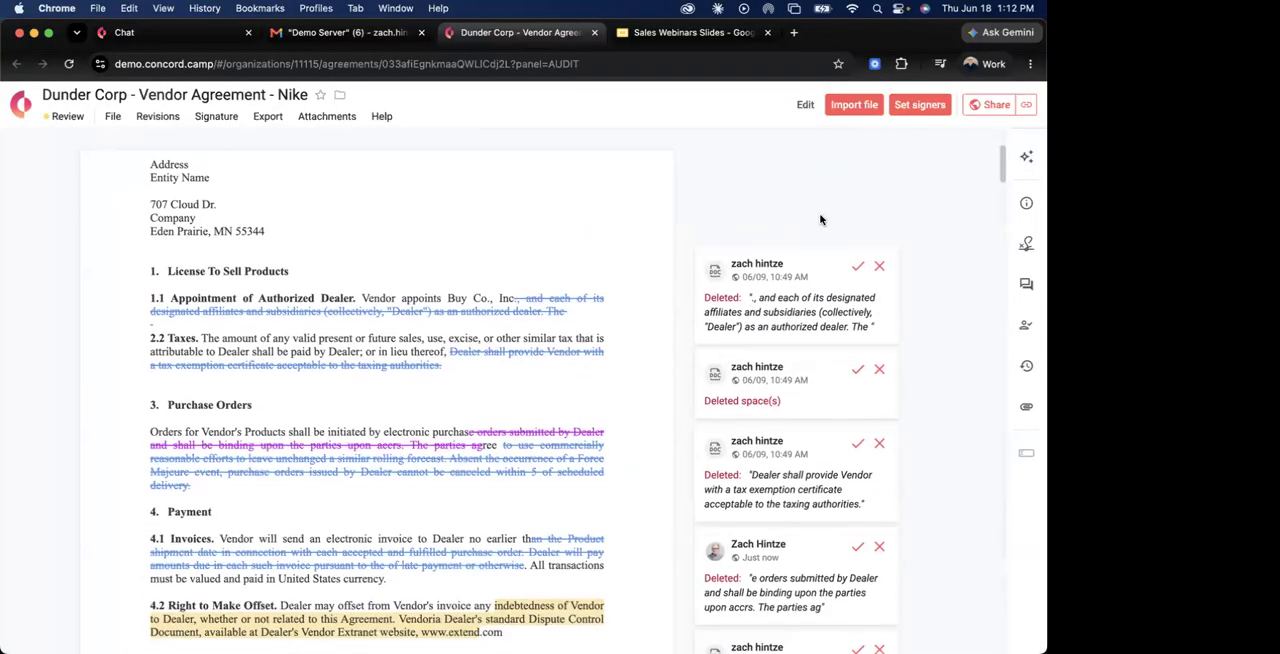
scroll(803, 221, up, 1)
scroll(803, 220, down, 6)
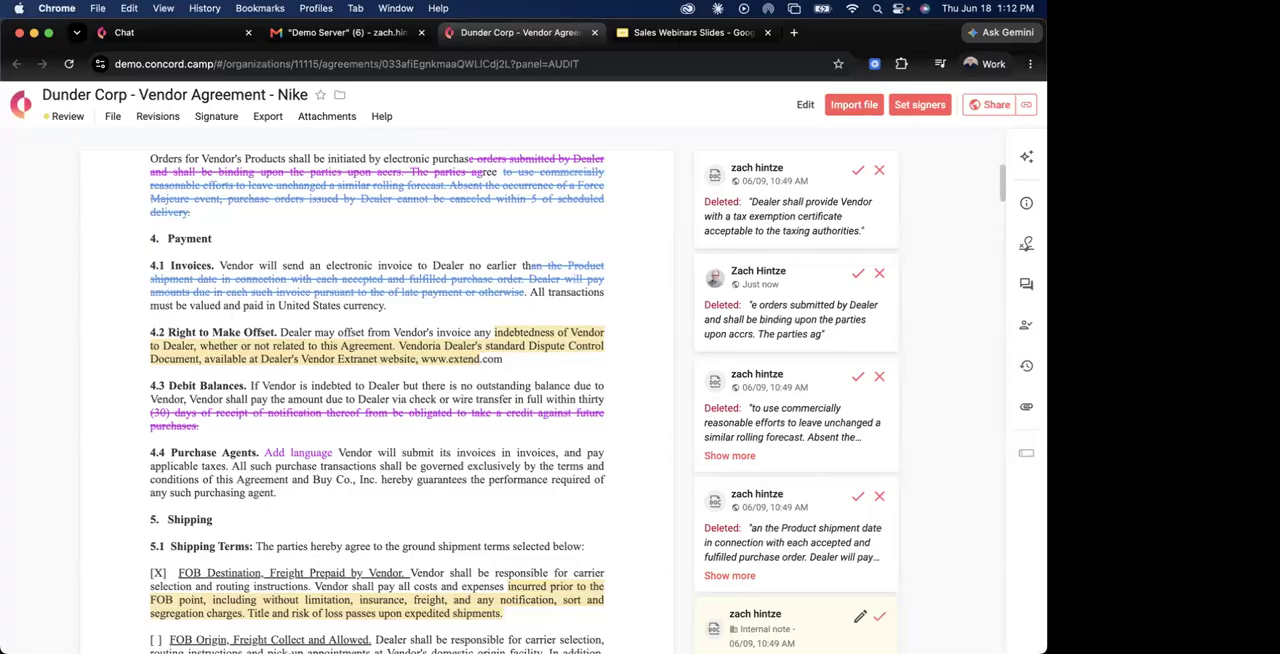
click(155, 125)
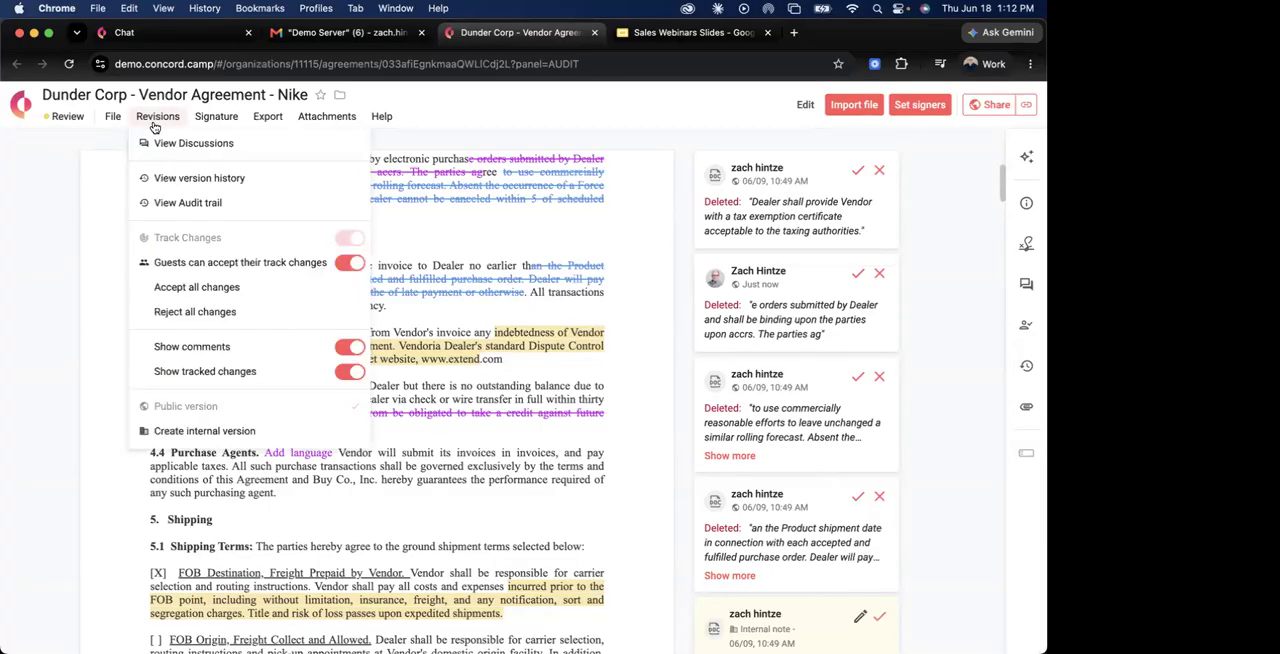
click(227, 431)
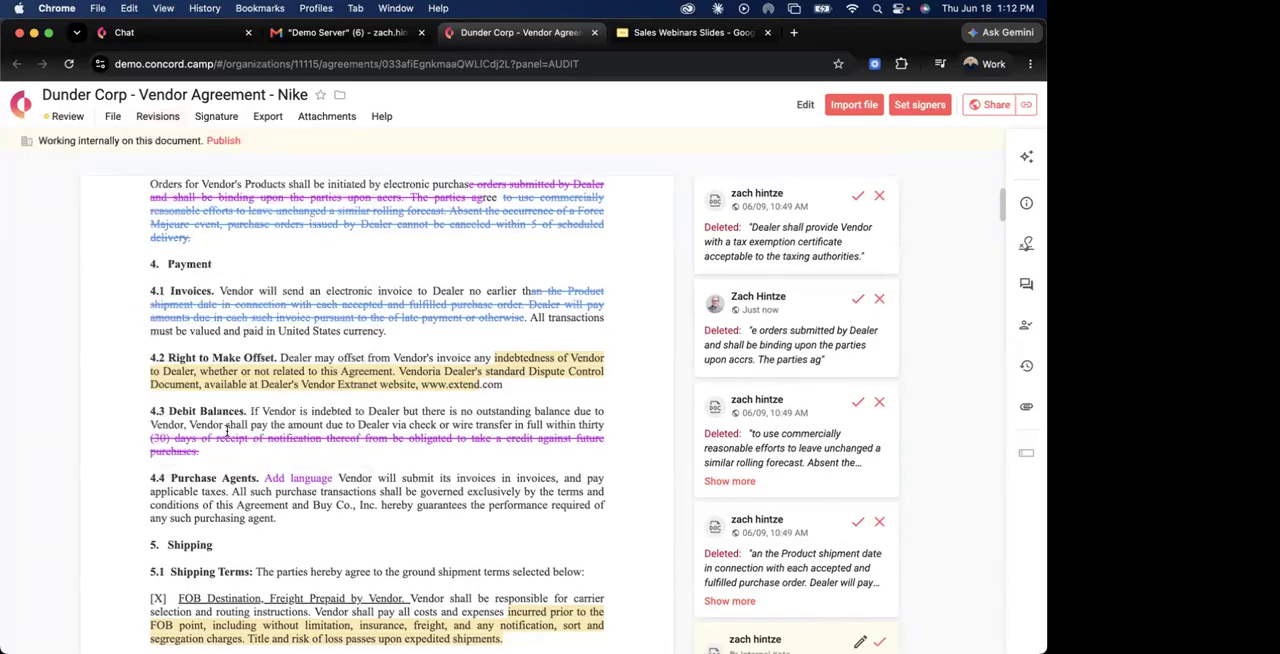
Edit the internal version, deleting the end of clause 4.4 and the pick-up notice wording under FOB Origin as tracked changes, and save.
click(805, 105)
scroll(406, 306, down, 3)
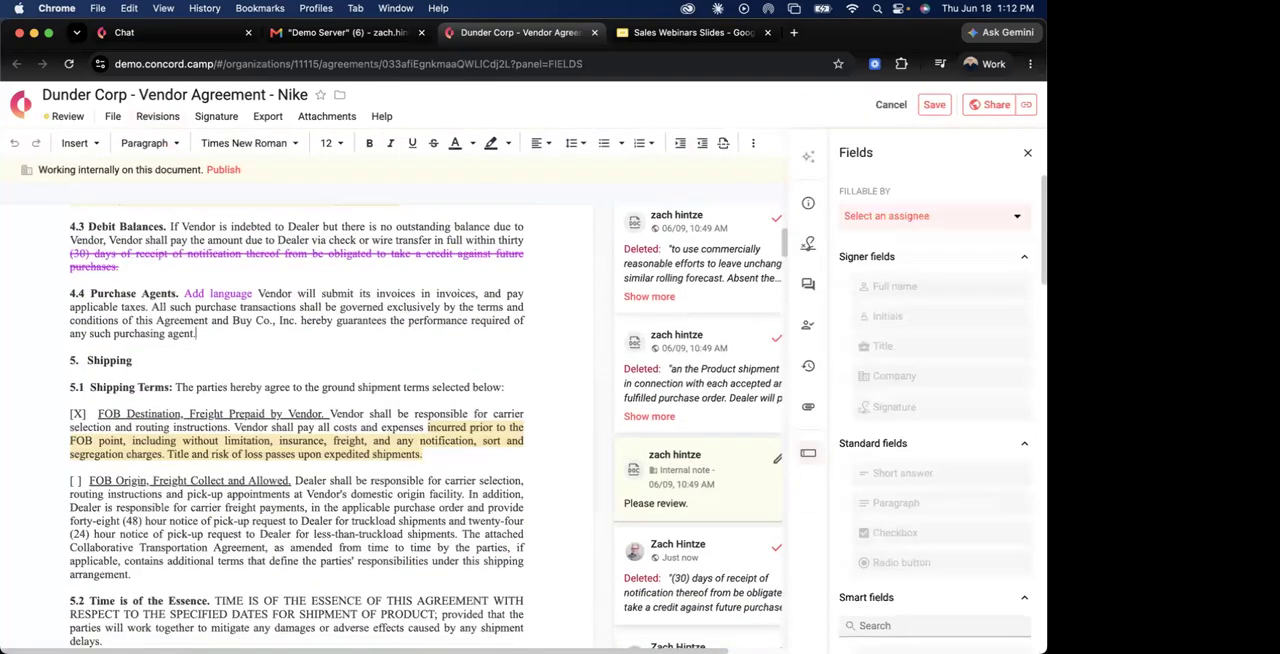
key(BackSpace)
scroll(424, 388, down, 1)
drag(437, 428, 424, 388)
key(BackSpace)
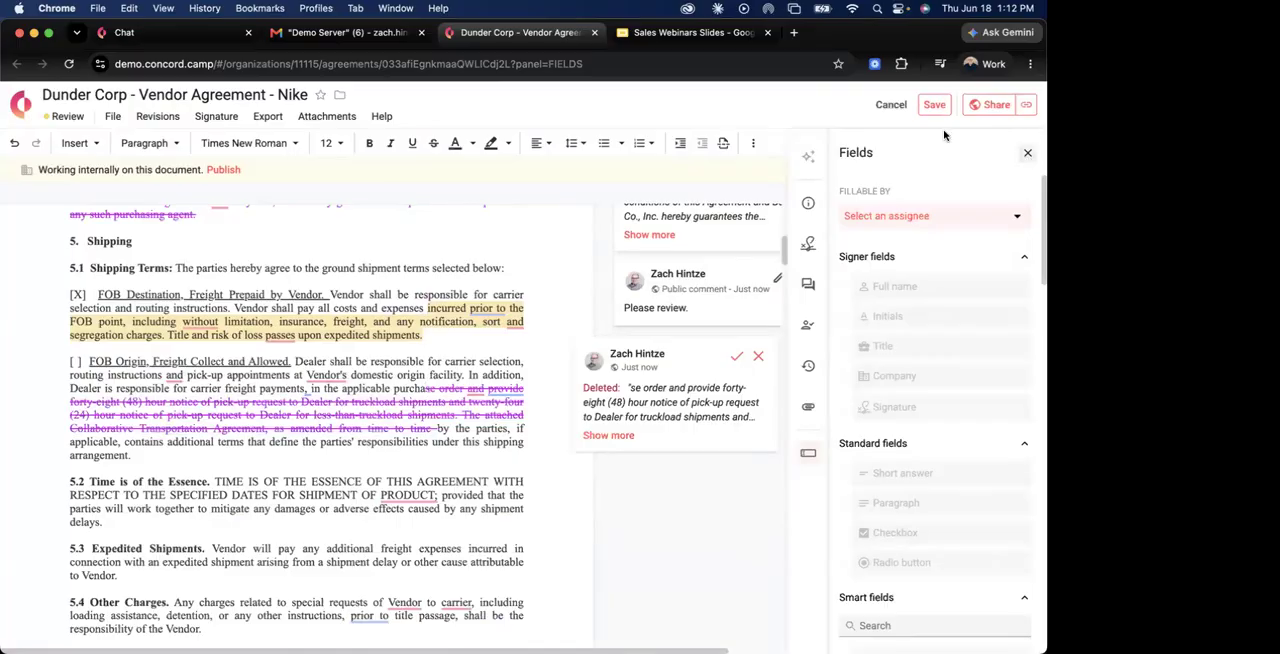
click(1027, 152)
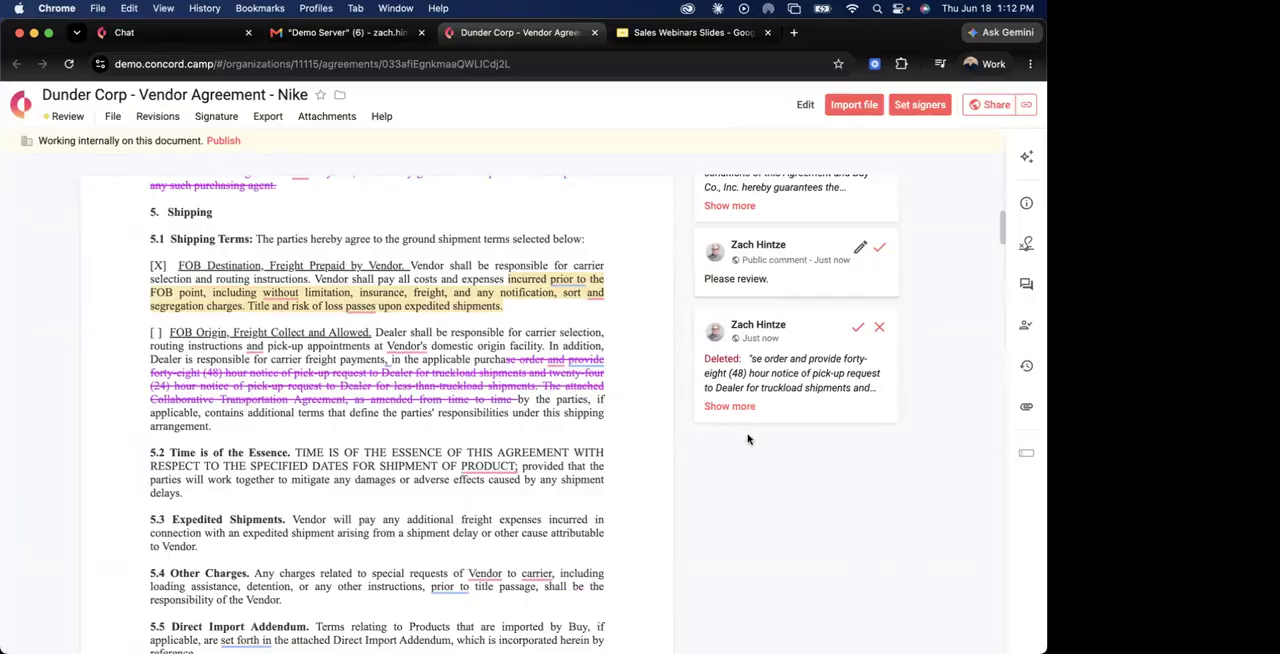
Publish the internal version of the agreement as a public version.
scroll(522, 468, up, 5)
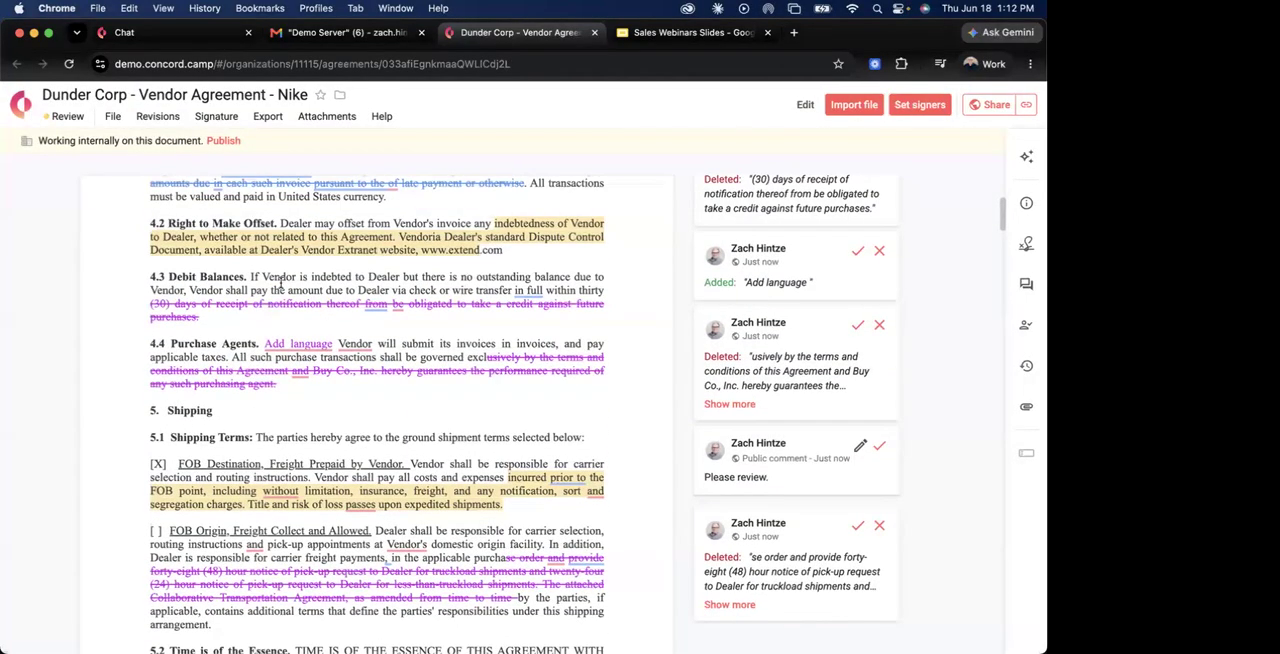
click(226, 142)
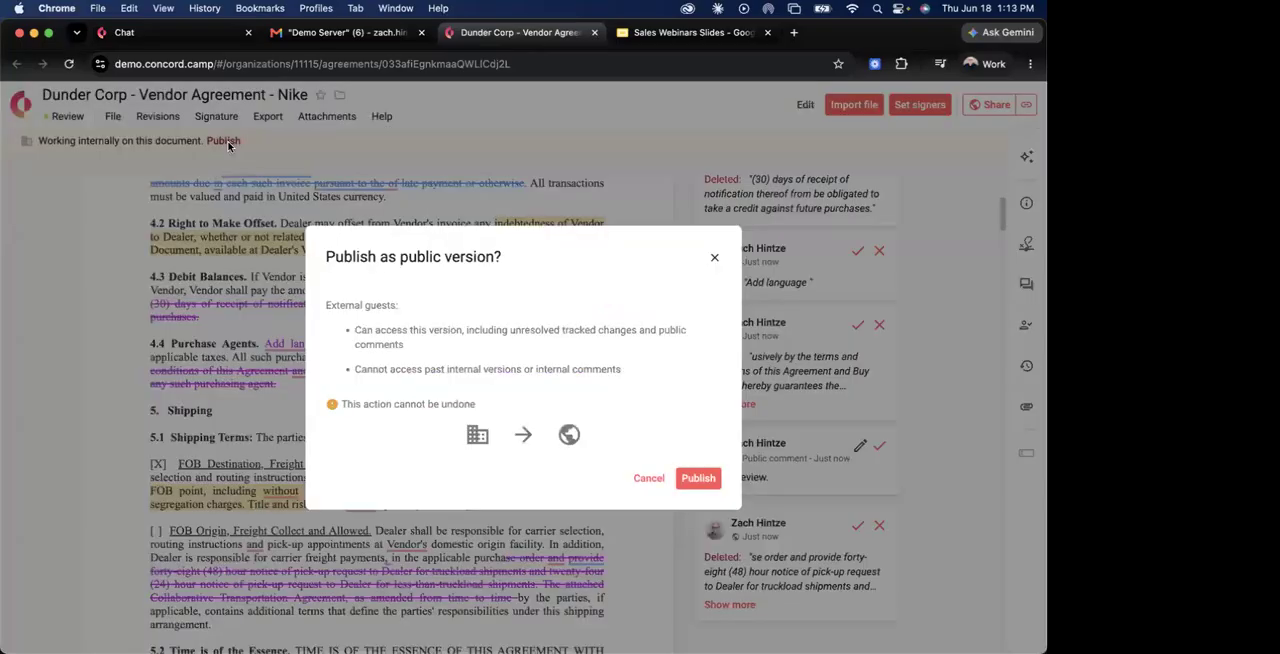
click(697, 479)
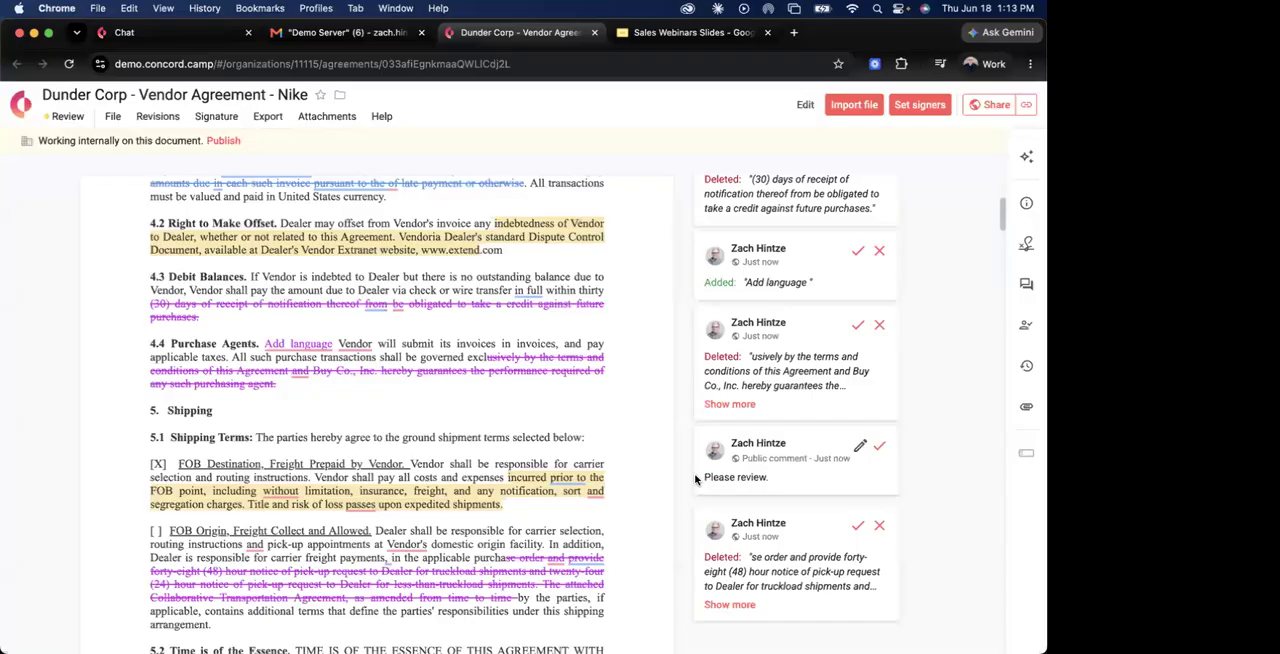
scroll(697, 479, down, 1)
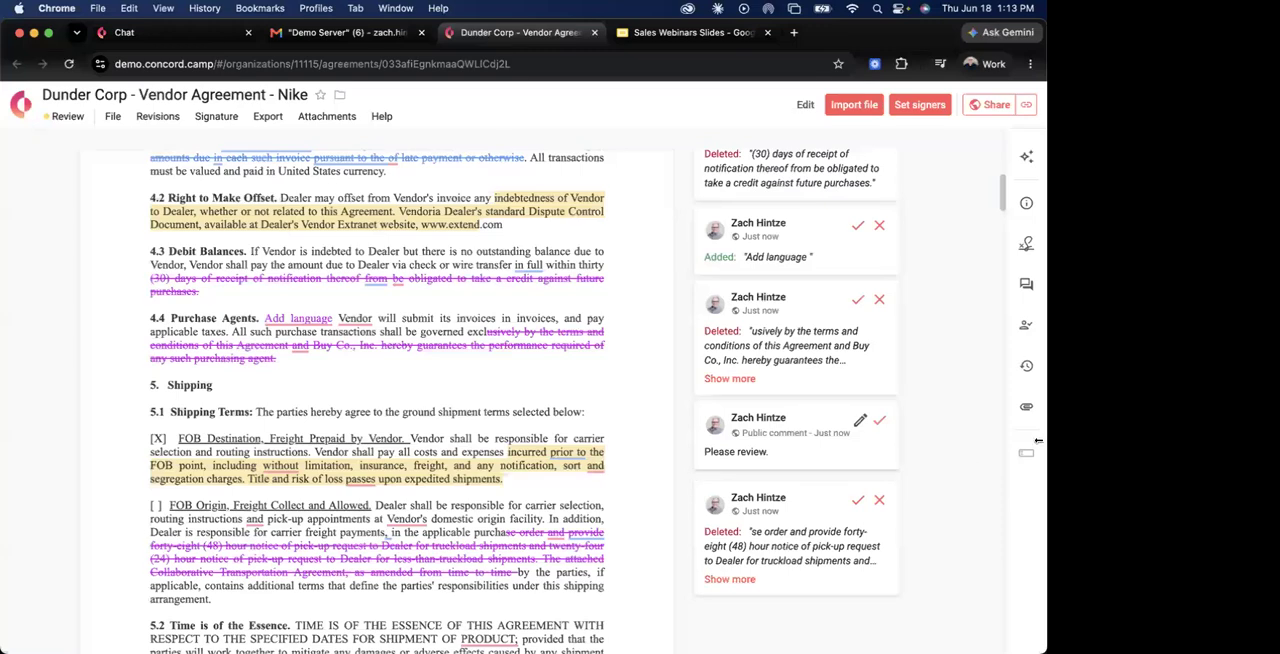
Post the message "I need more info." publicly in the agreement's Discussion, and close the discussion.
click(1026, 284)
click(885, 198)
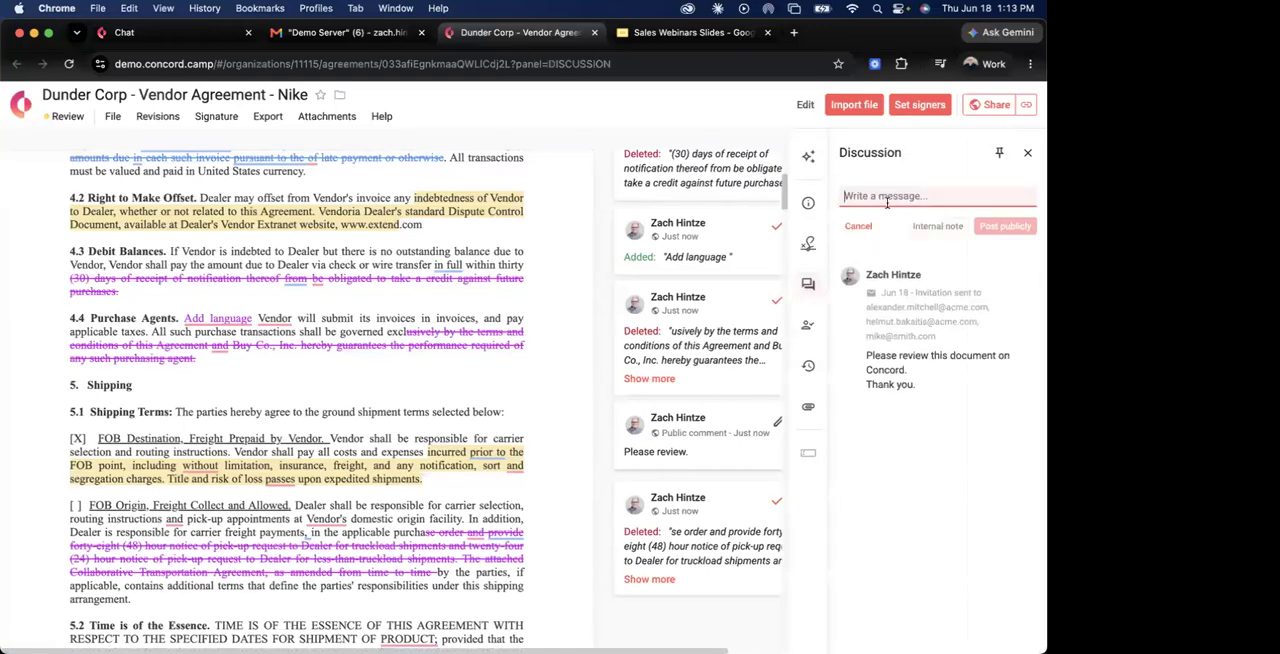
text(I need more info.)
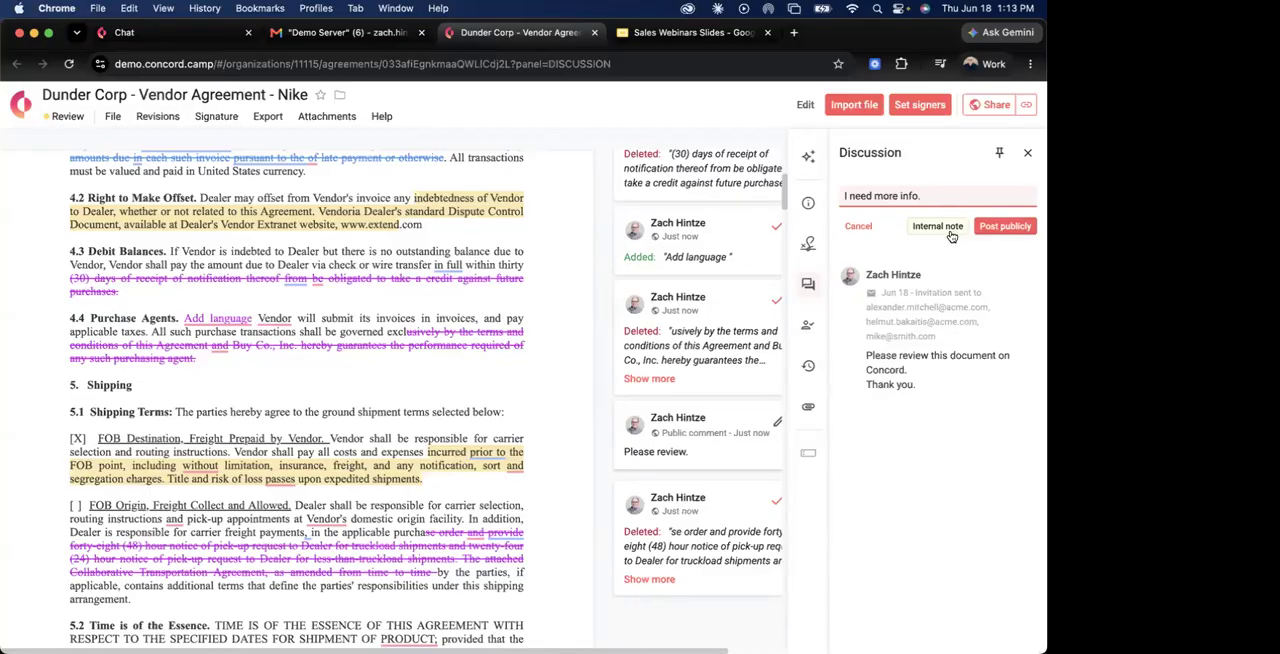
click(1008, 228)
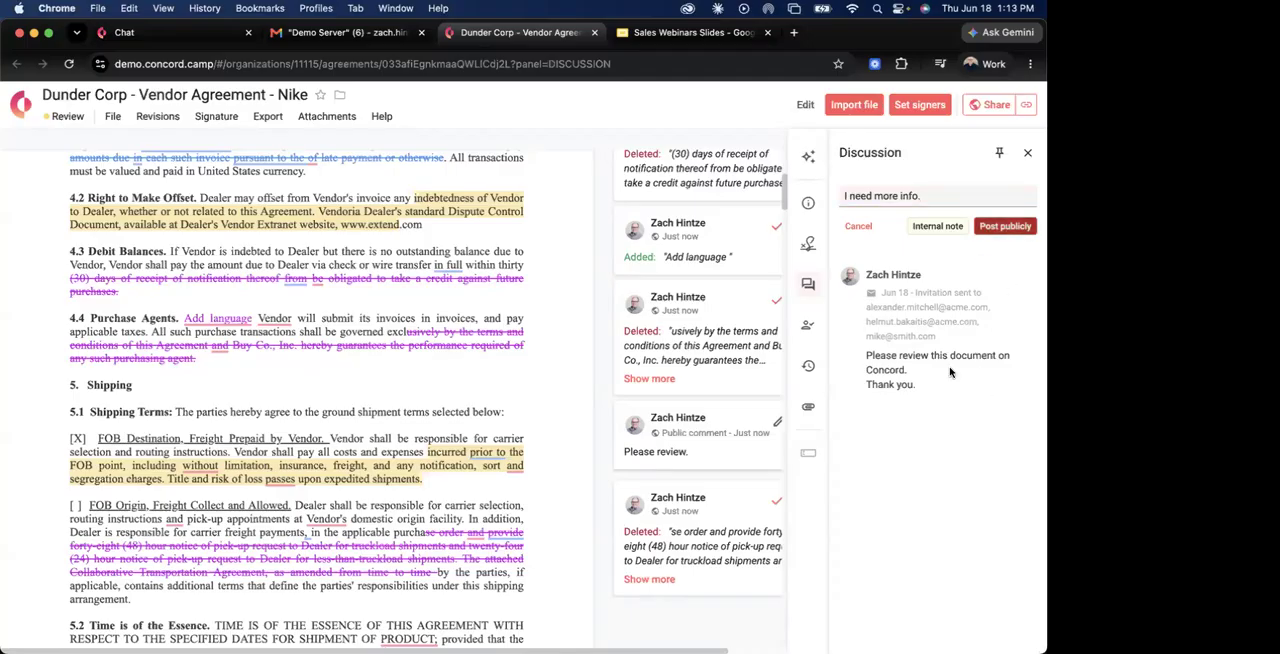
click(1027, 152)
Download the agreement as a Word document with public comments only.
scroll(660, 359, up, 10)
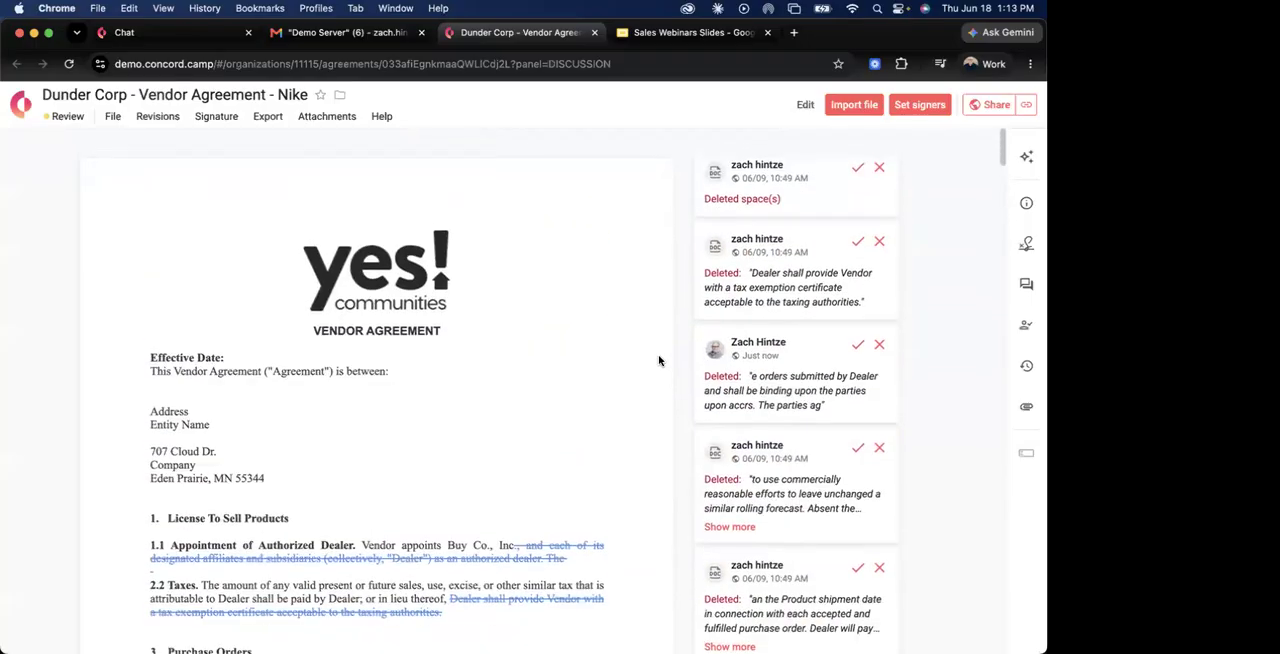
scroll(540, 337, down, 10)
scroll(543, 330, up, 10)
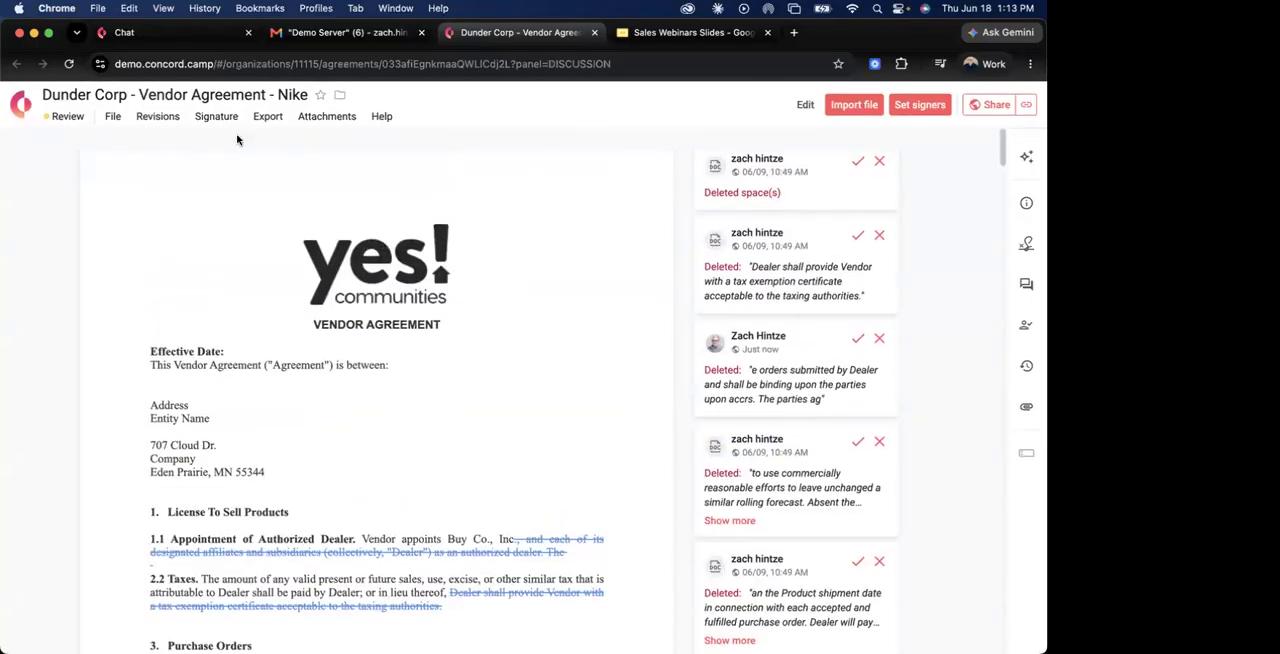
click(268, 117)
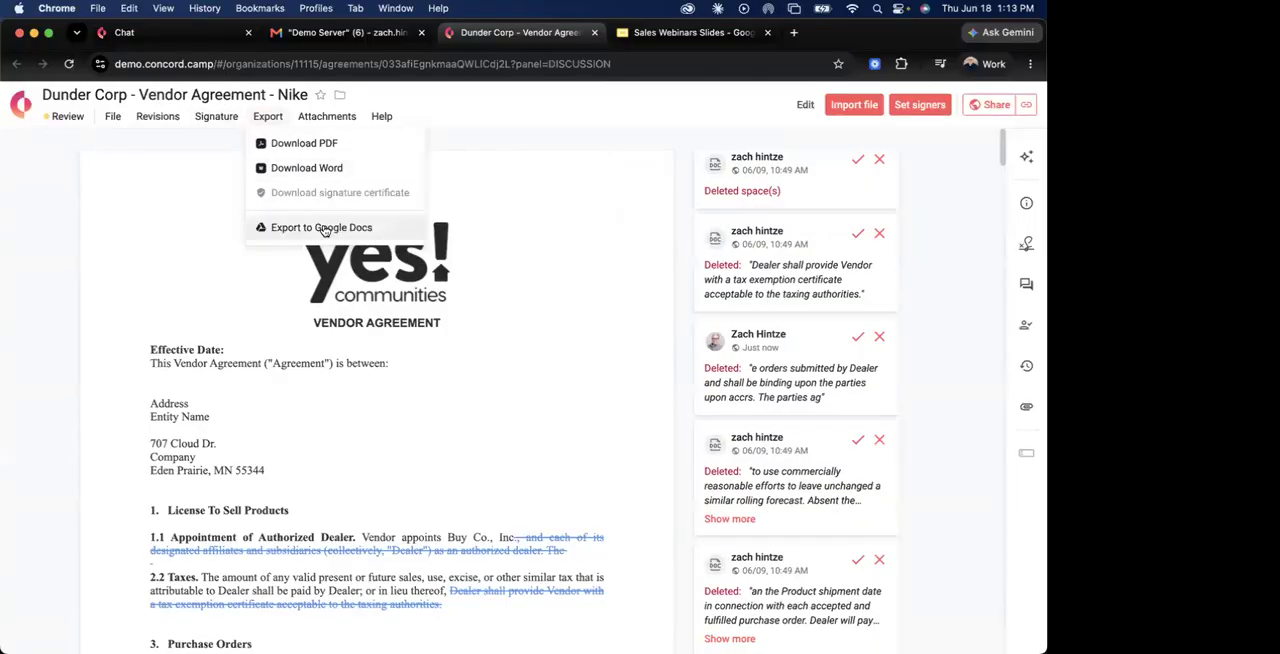
click(334, 169)
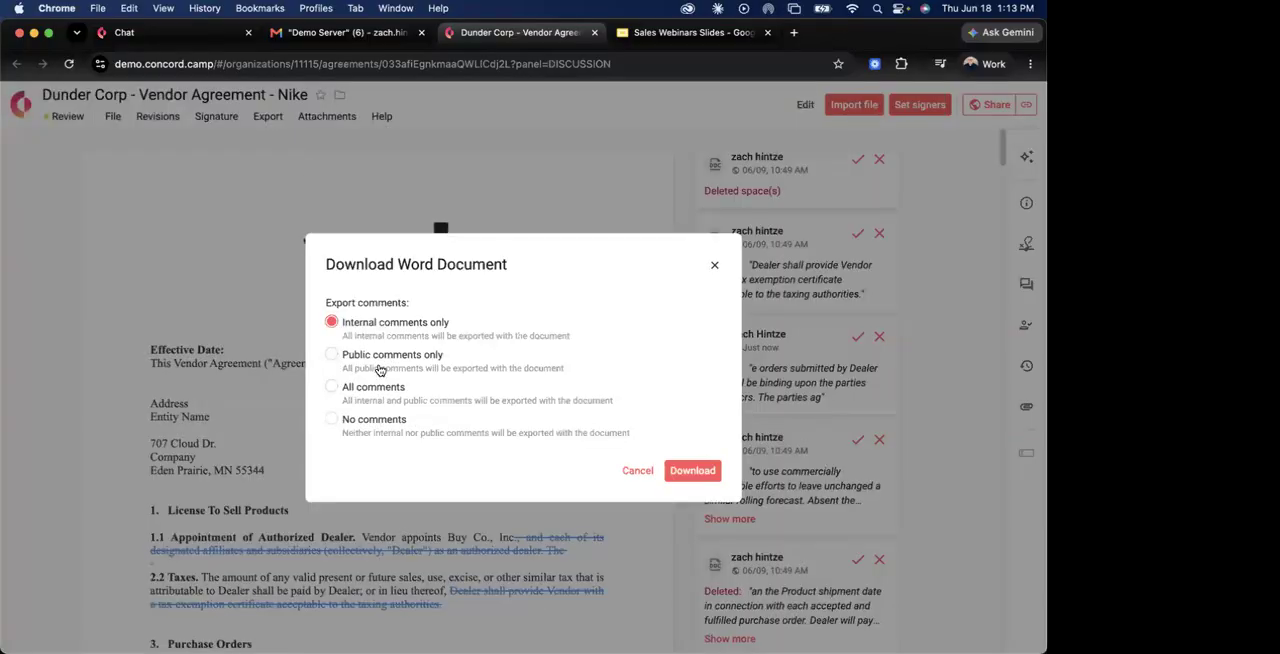
click(364, 362)
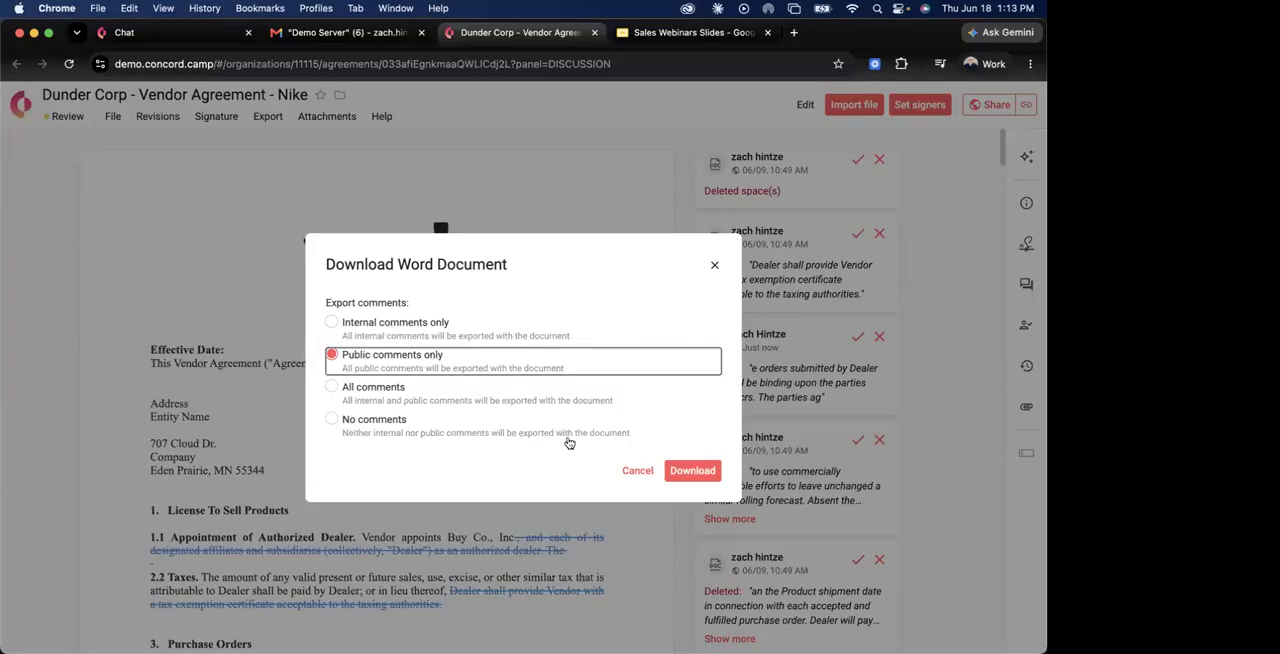
click(694, 472)
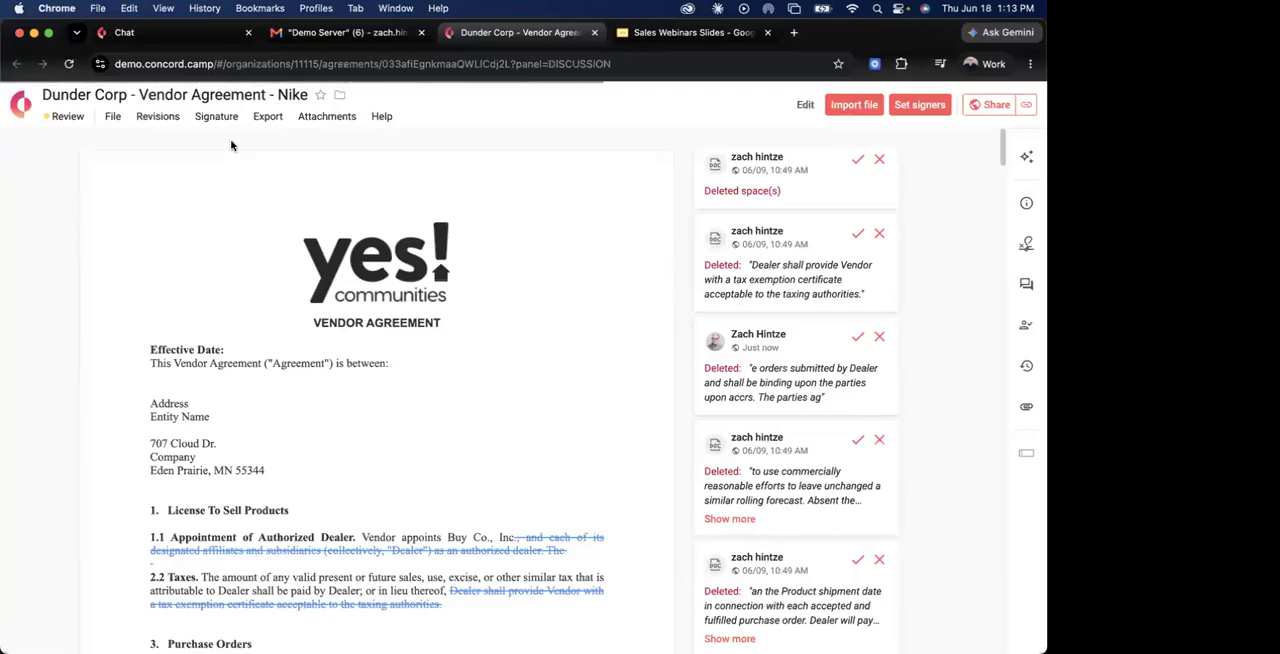
Export the agreement to Google Docs, and open the downloaded .docx copy in Word, keeping the Word window in front.
click(267, 117)
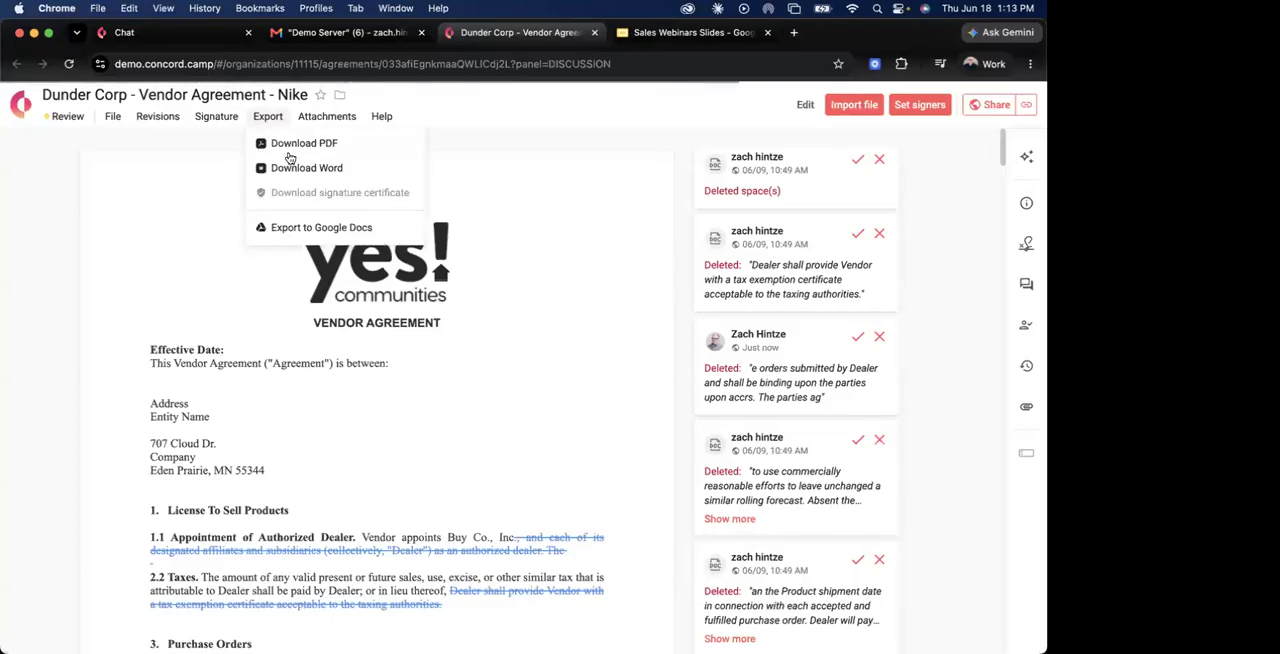
click(323, 229)
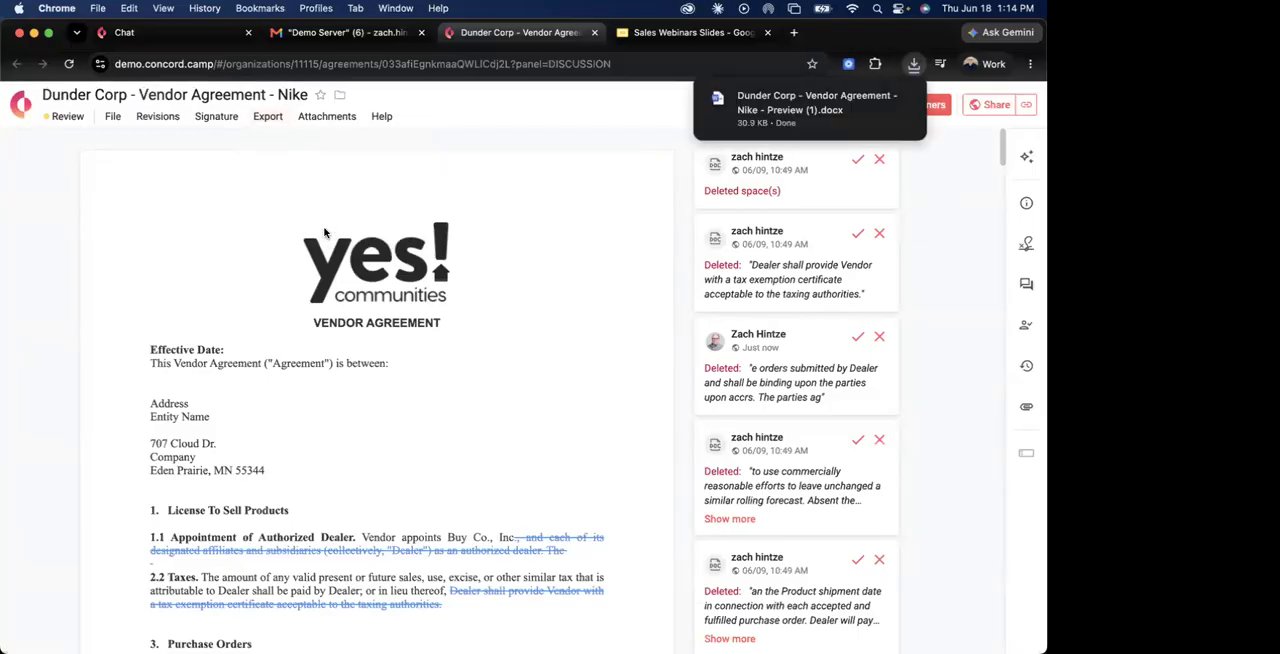
click(763, 122)
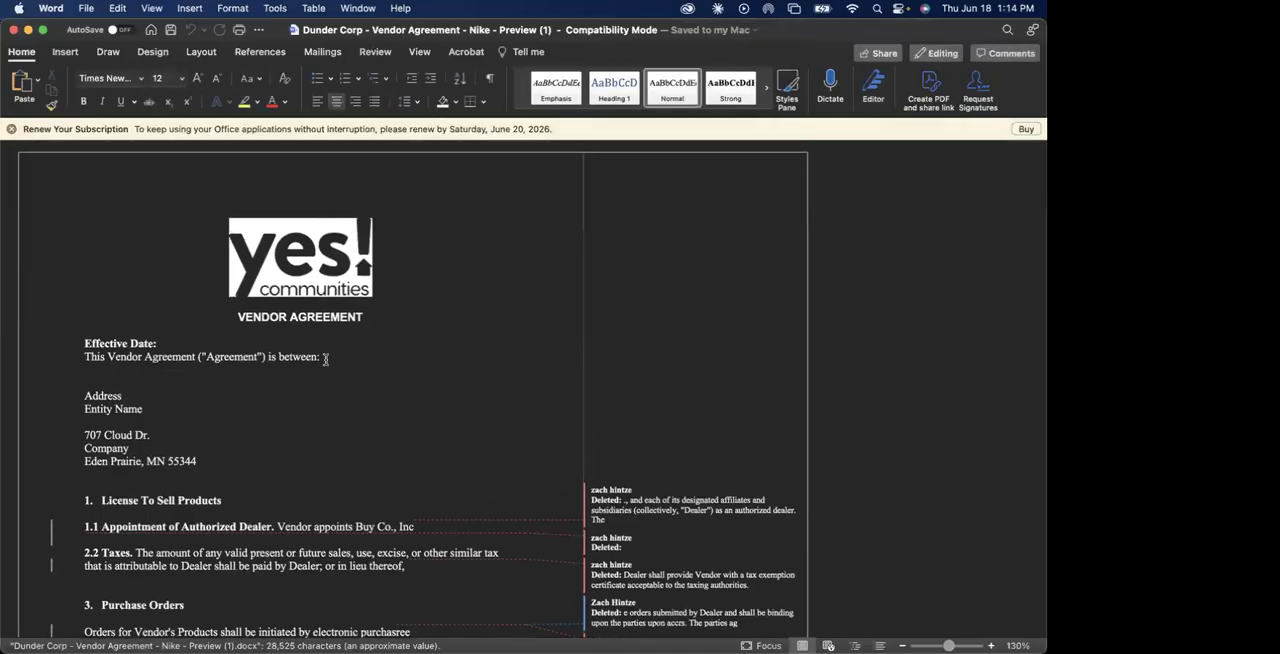
scroll(325, 360, down, 3)
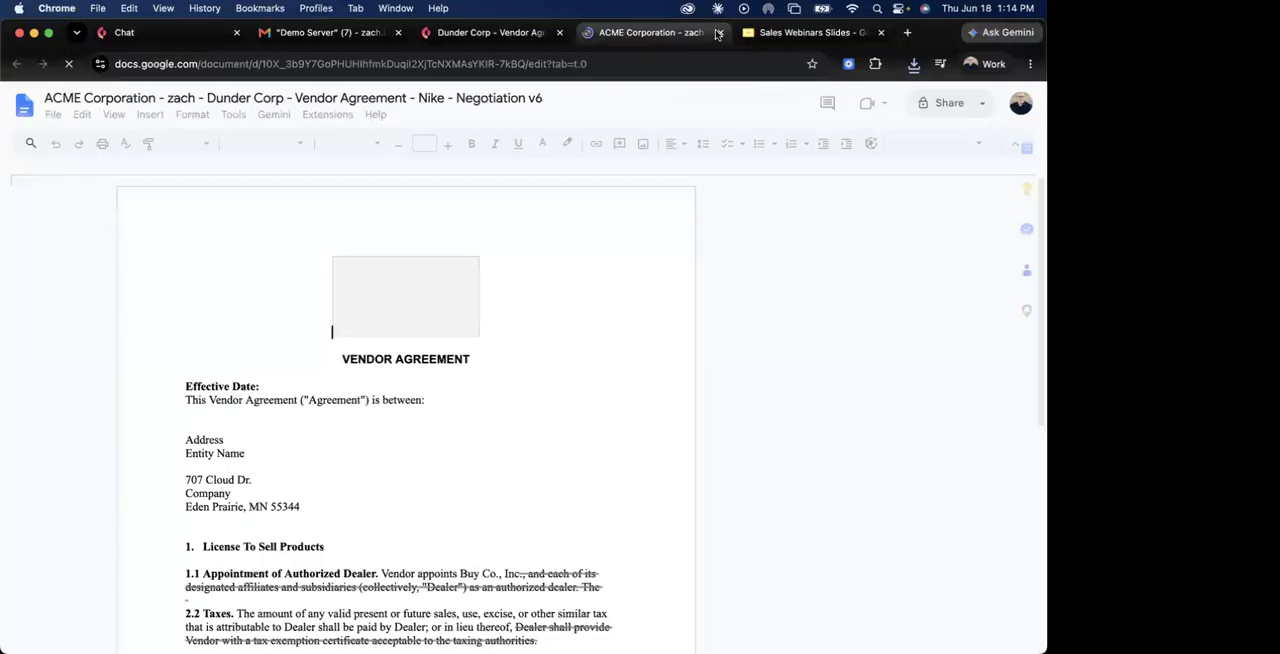
drag(938, 31, 925, 49)
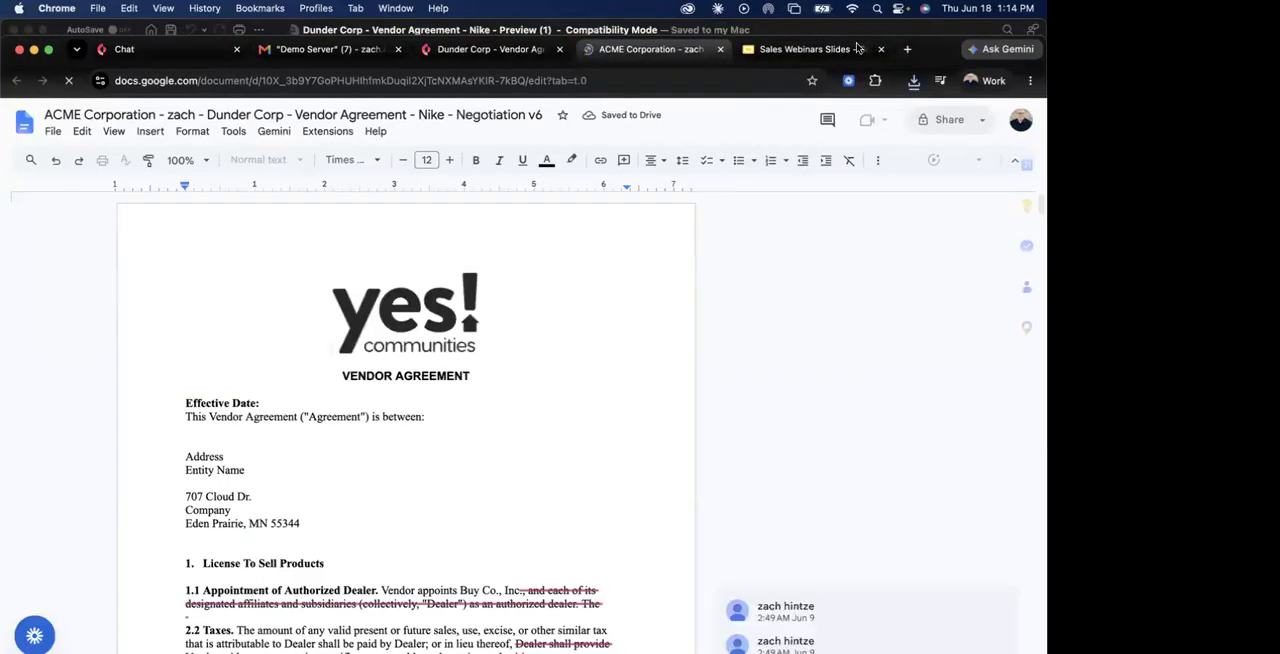
click(850, 30)
Examine how the tracked changes and the shipping terms comment carried over into the Word copy of the agreement.
scroll(405, 408, down, 5)
scroll(405, 408, up, 4)
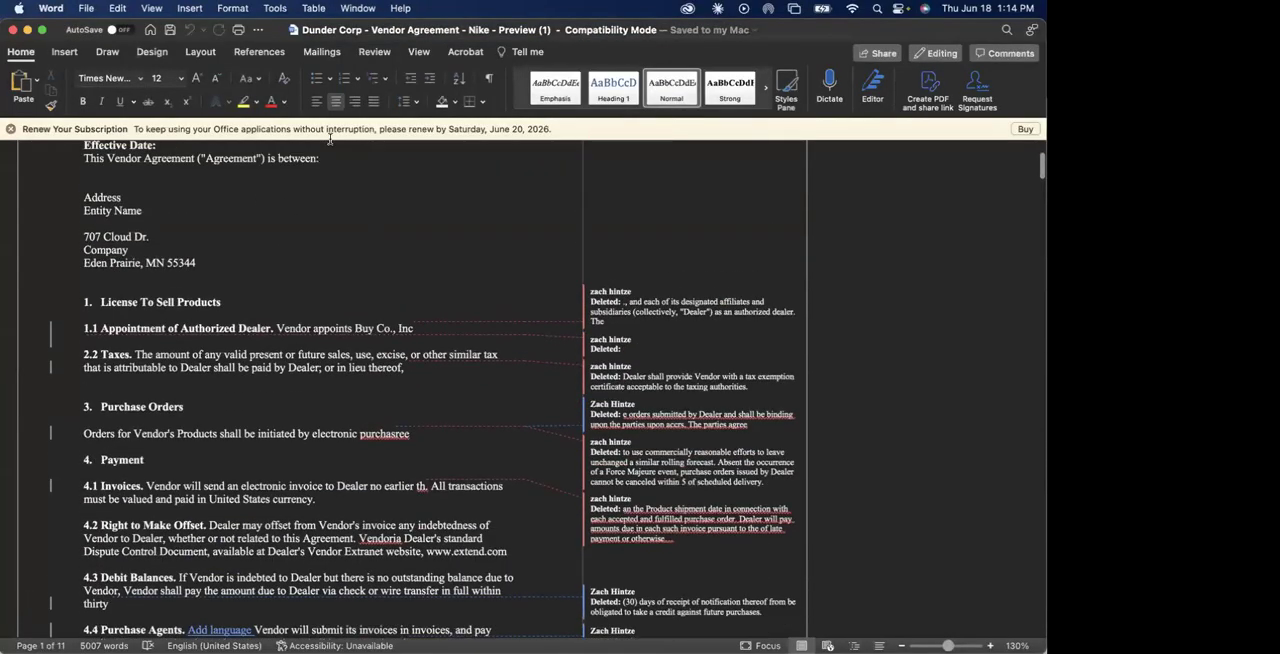
scroll(444, 354, down, 15)
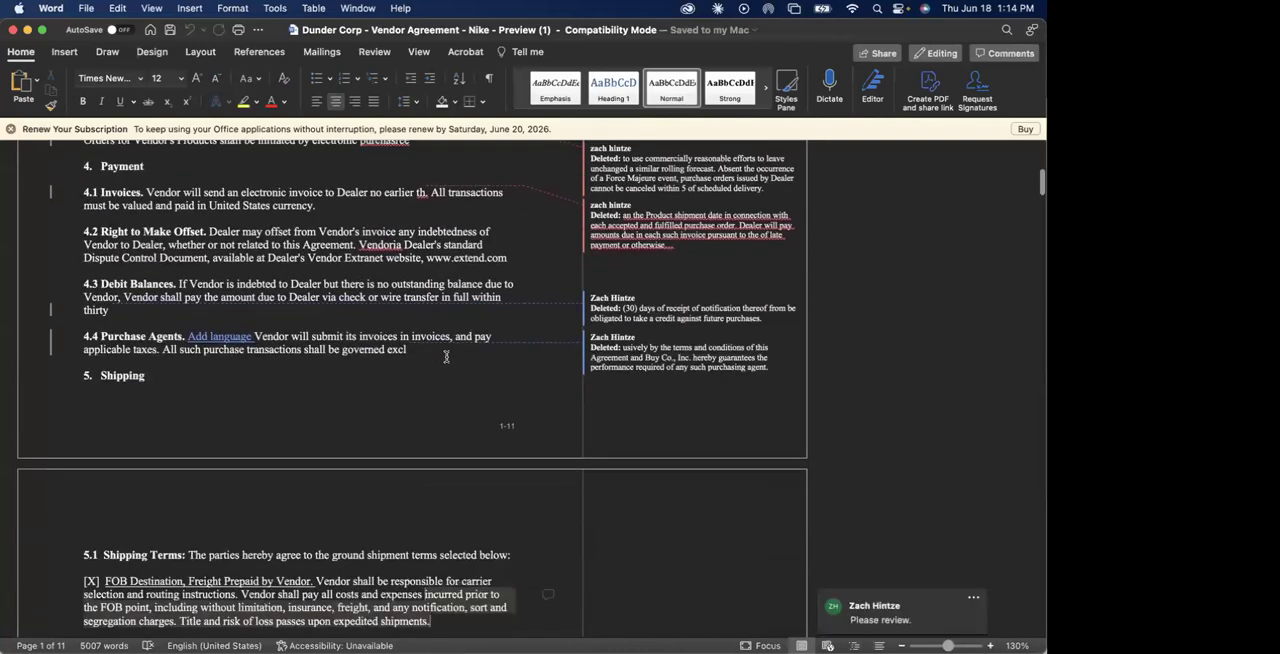
scroll(444, 354, up, 12)
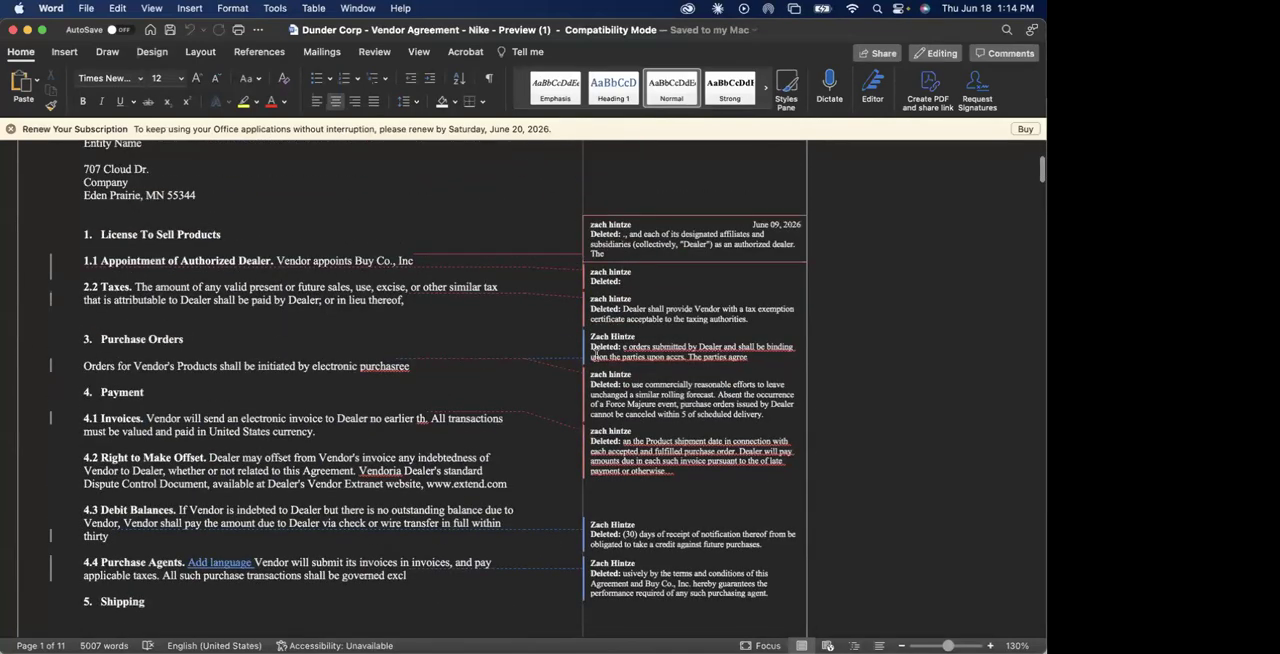
scroll(434, 448, down, 3)
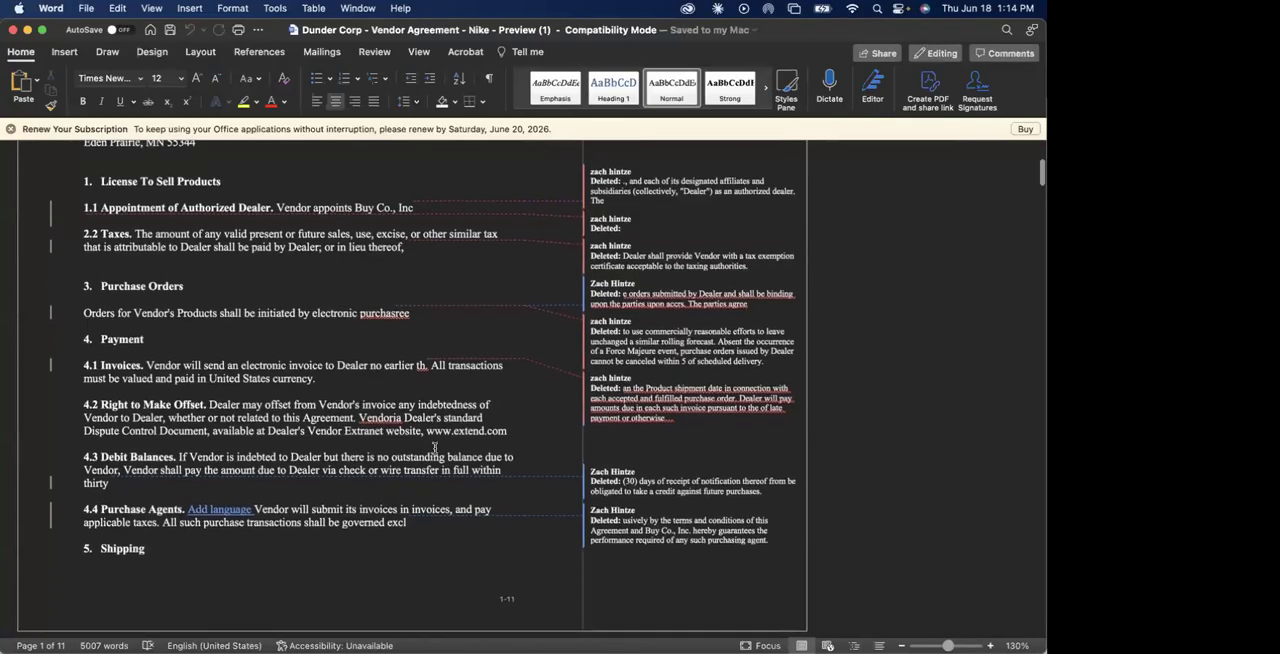
scroll(434, 448, up, 3)
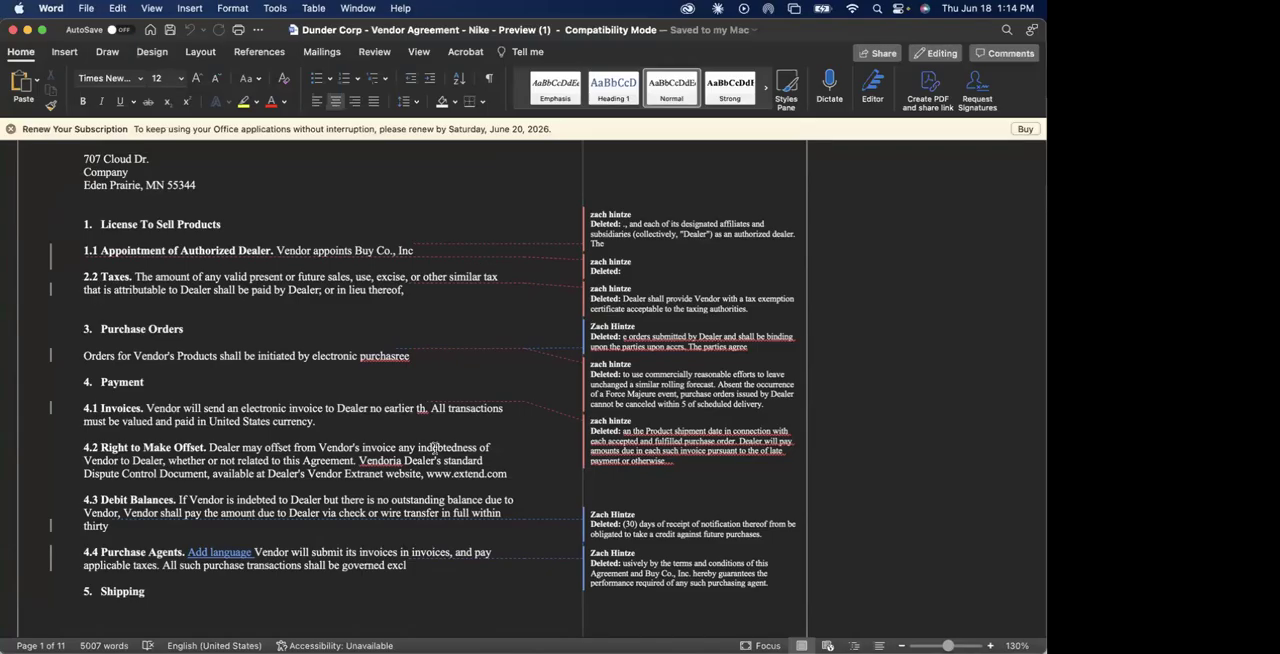
scroll(434, 448, down, 8)
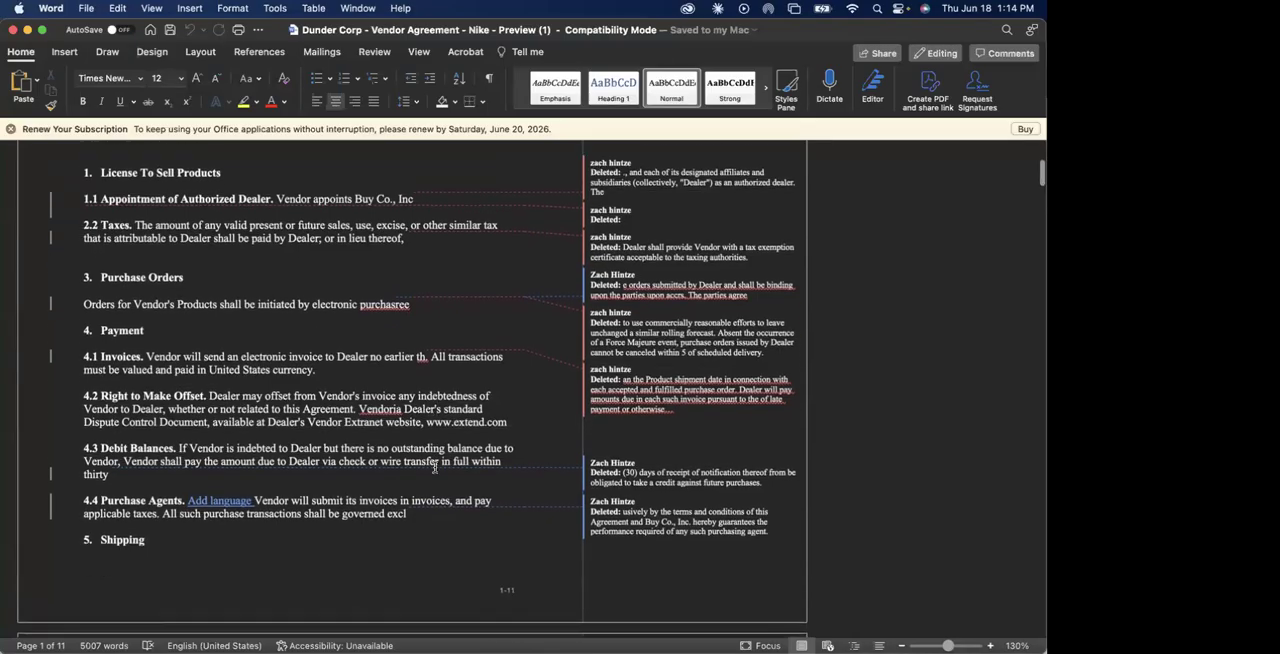
scroll(434, 467, down, 2)
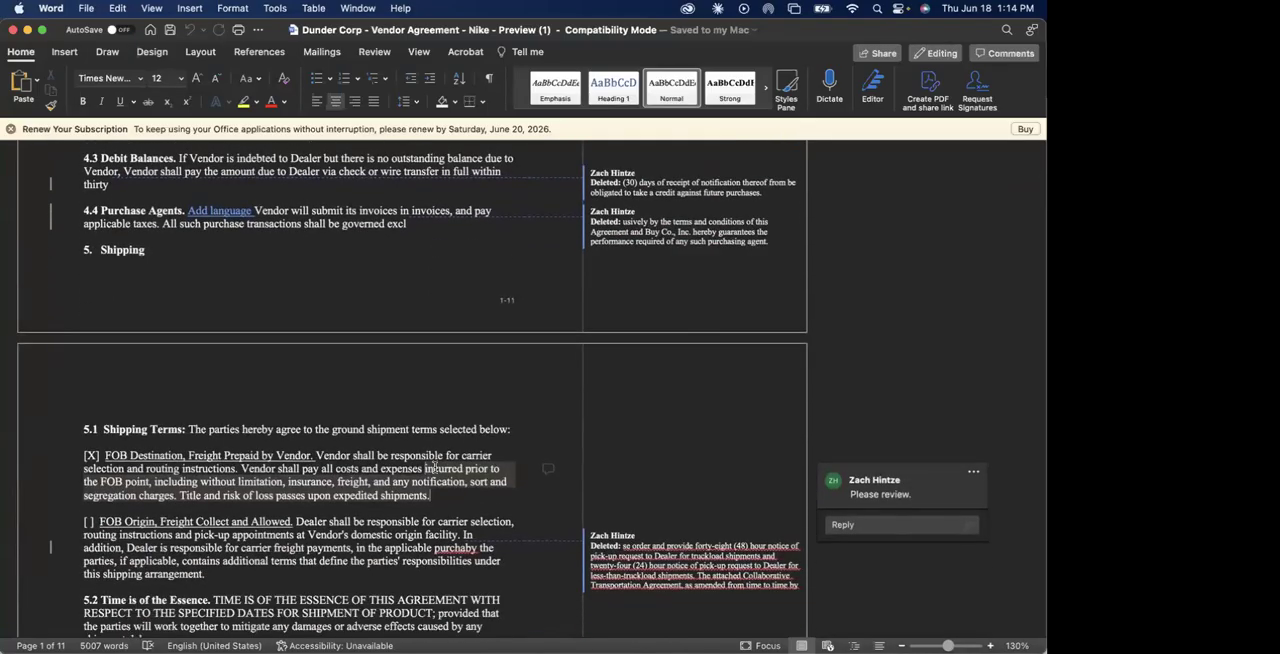
scroll(434, 467, down, 5)
scroll(434, 467, up, 1)
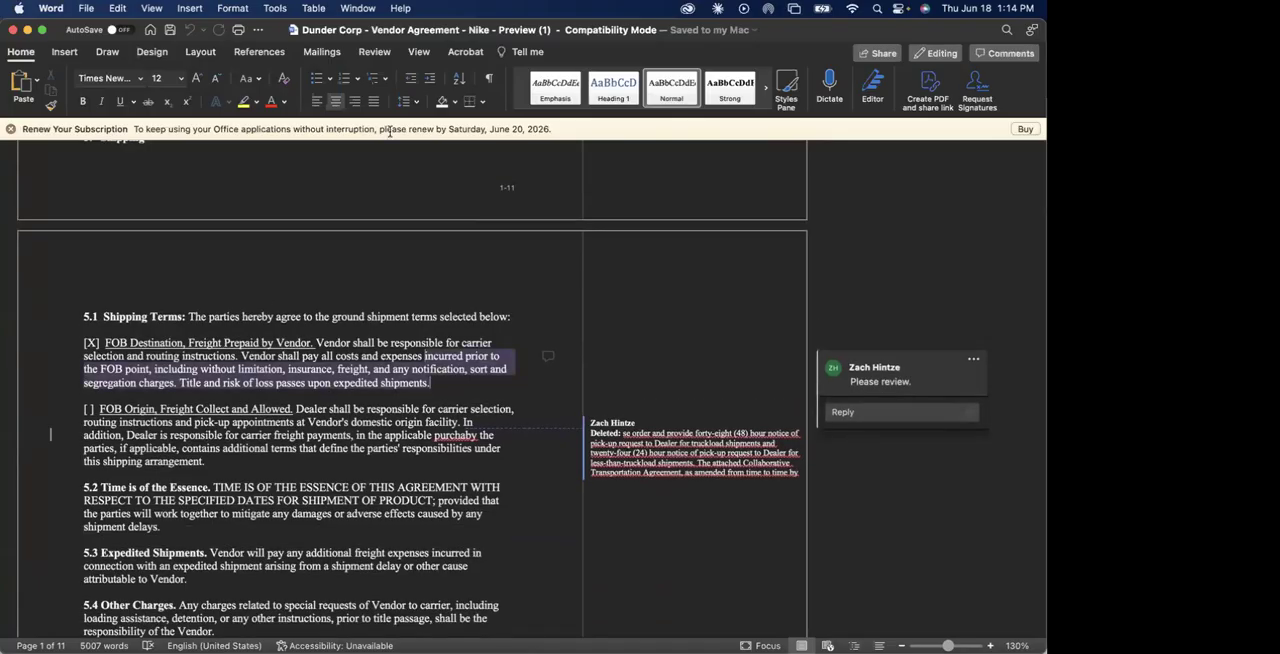
Turn on change tracking for everyone in the Word copy of the agreement.
click(375, 52)
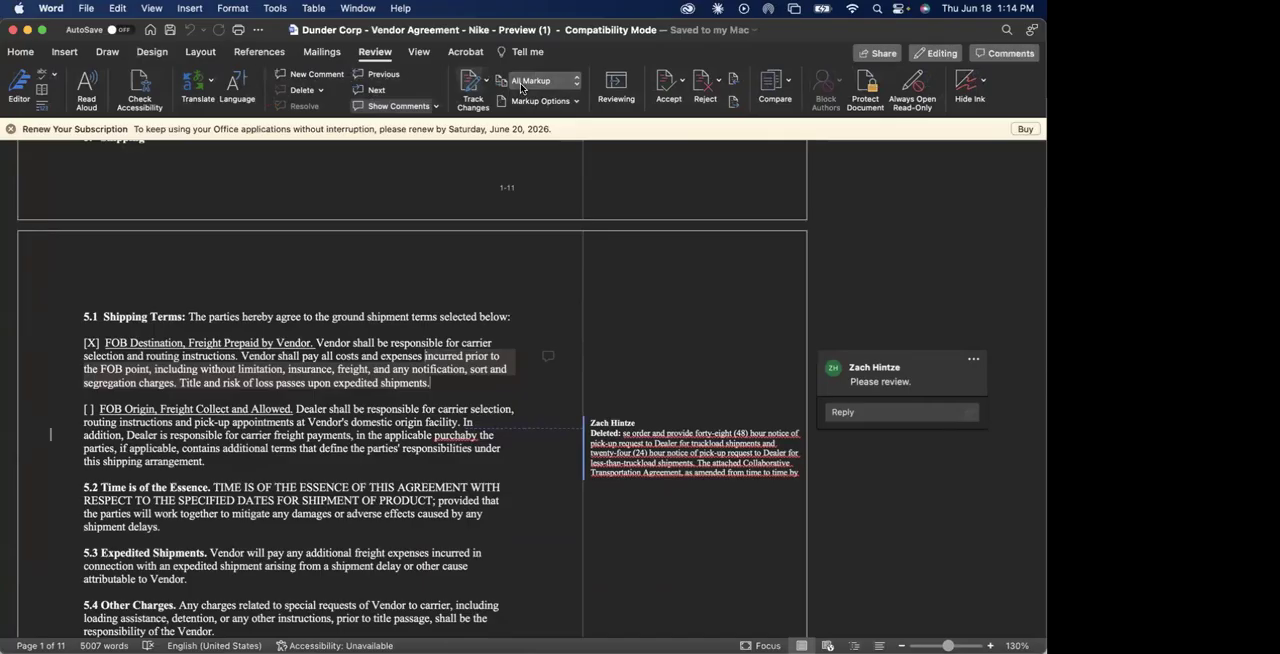
click(486, 82)
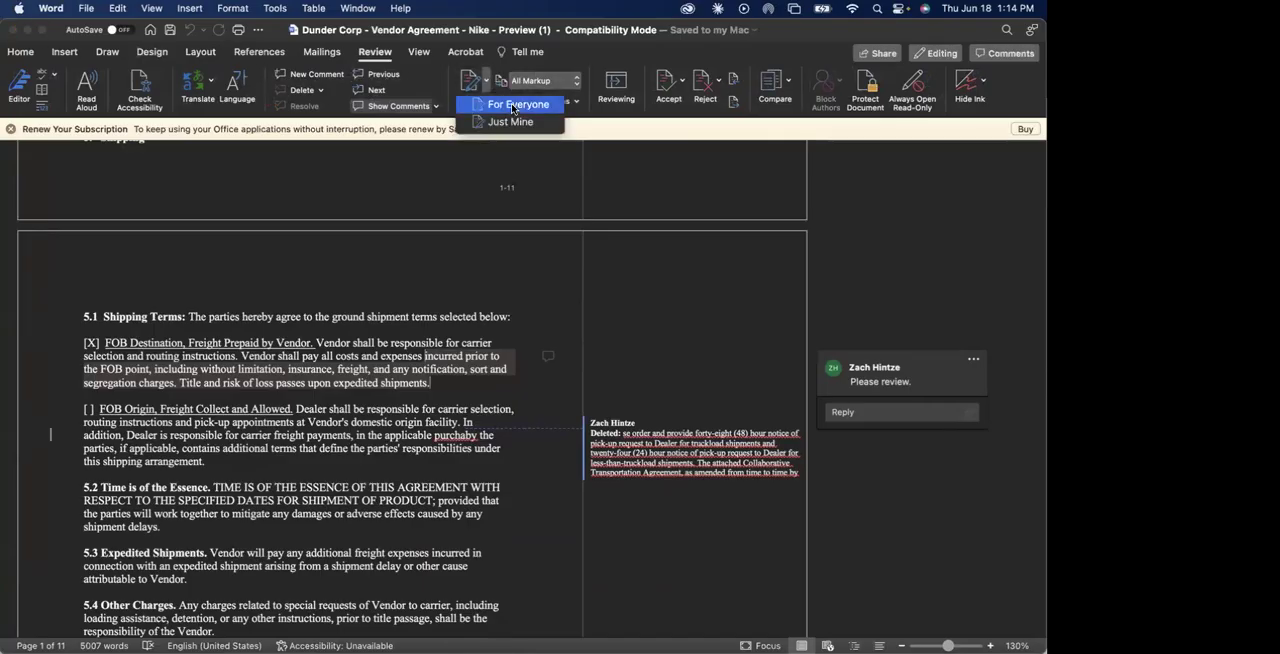
click(513, 106)
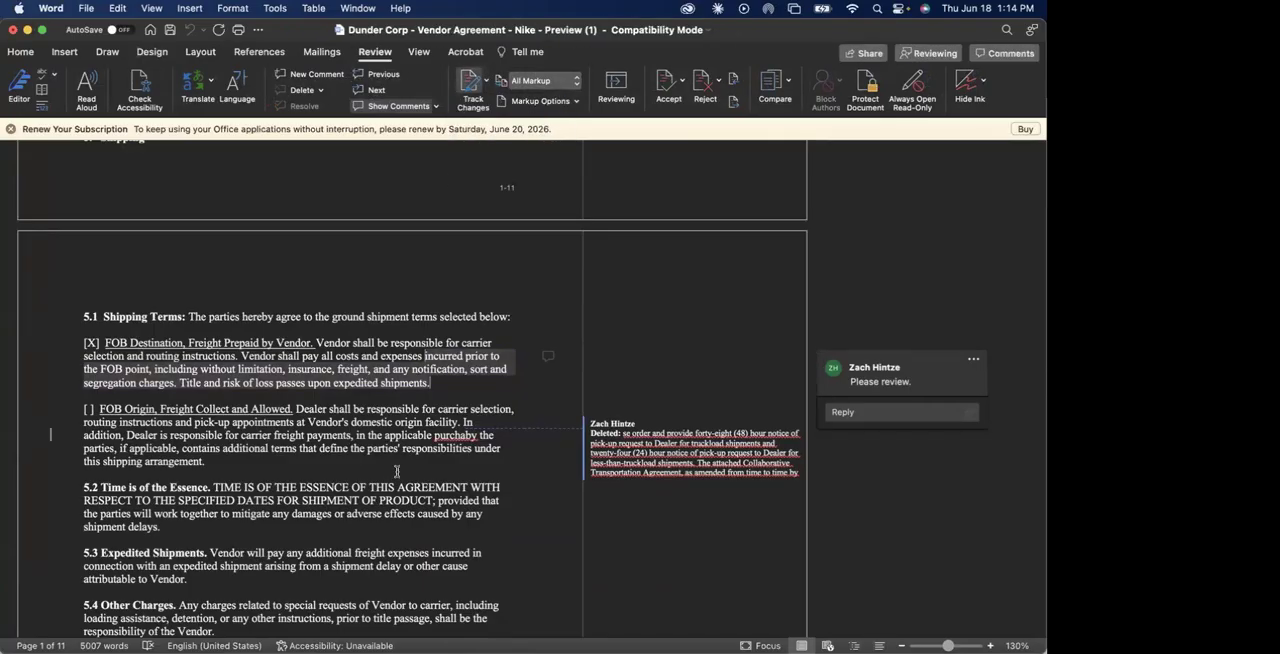
Delete the end of section 5.3 after "additional freight" and the end of section 5.2 from "PRODUCT;" onward as tracked changes.
scroll(397, 392, down, 3)
drag(387, 367, 188, 394)
key(BackSpace)
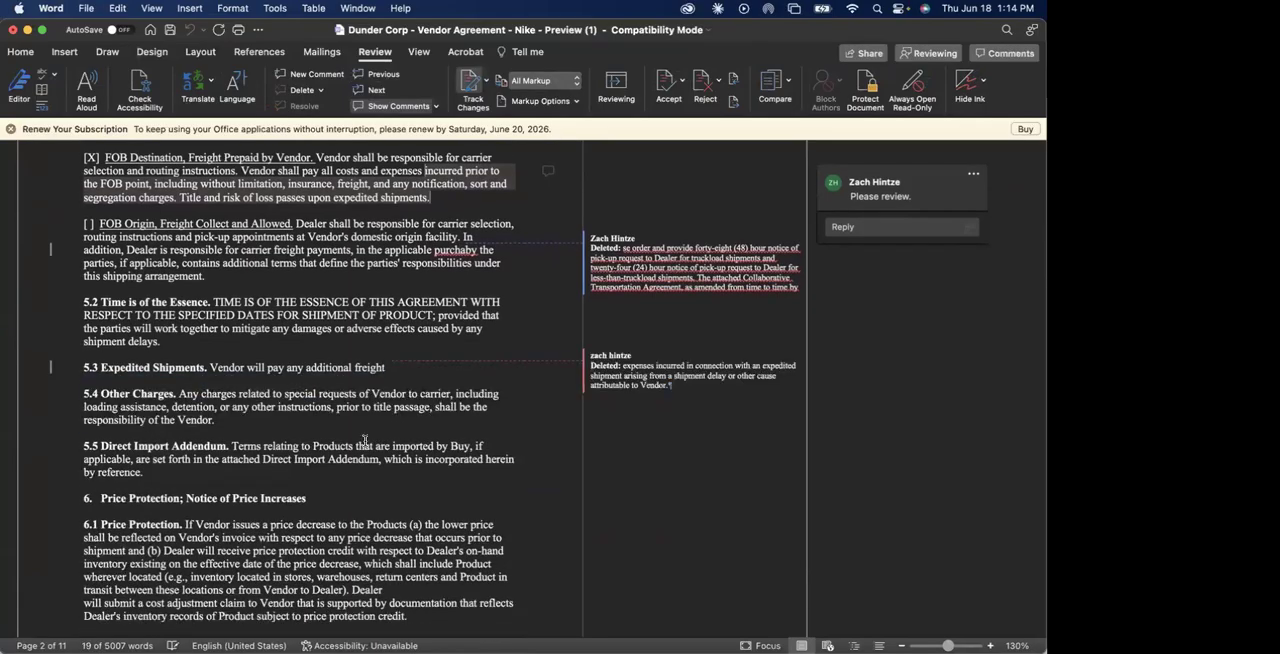
drag(383, 458, 372, 434)
drag(380, 315, 162, 341)
key(BackSpace)
Add the comment "Test" to the section 5.5 Direct Import Addendum text from "imported by Buy" to the end of the paragraph.
drag(394, 448, 384, 422)
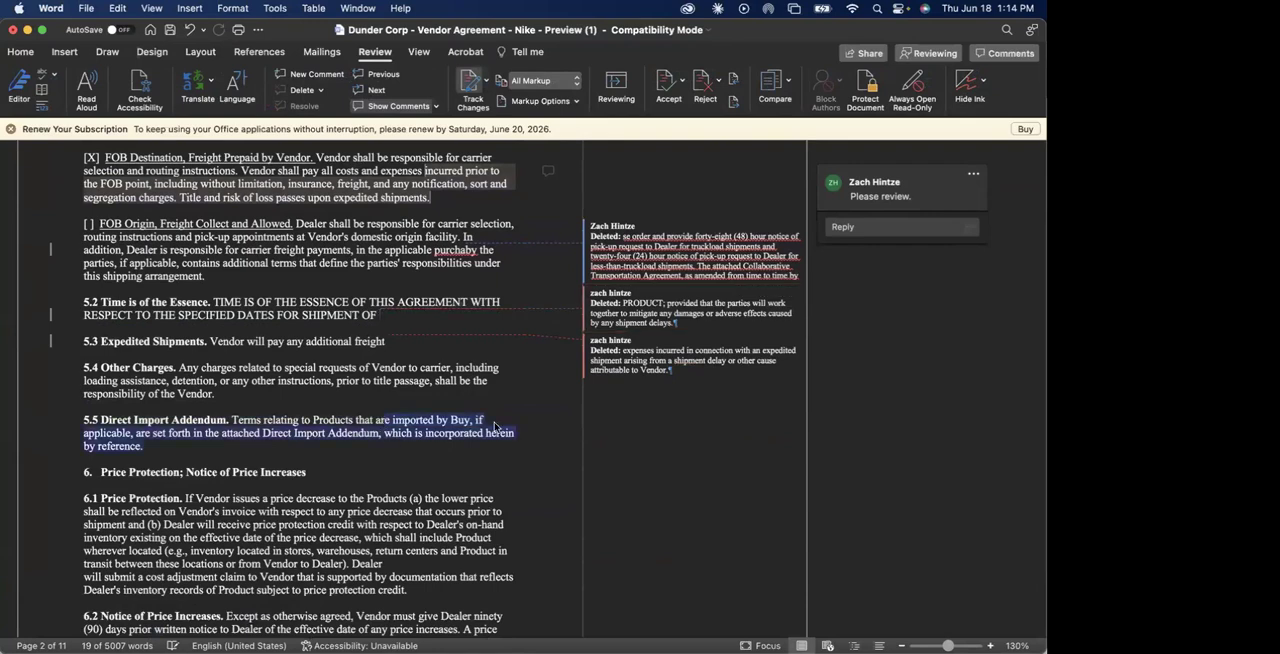
right_click(463, 430)
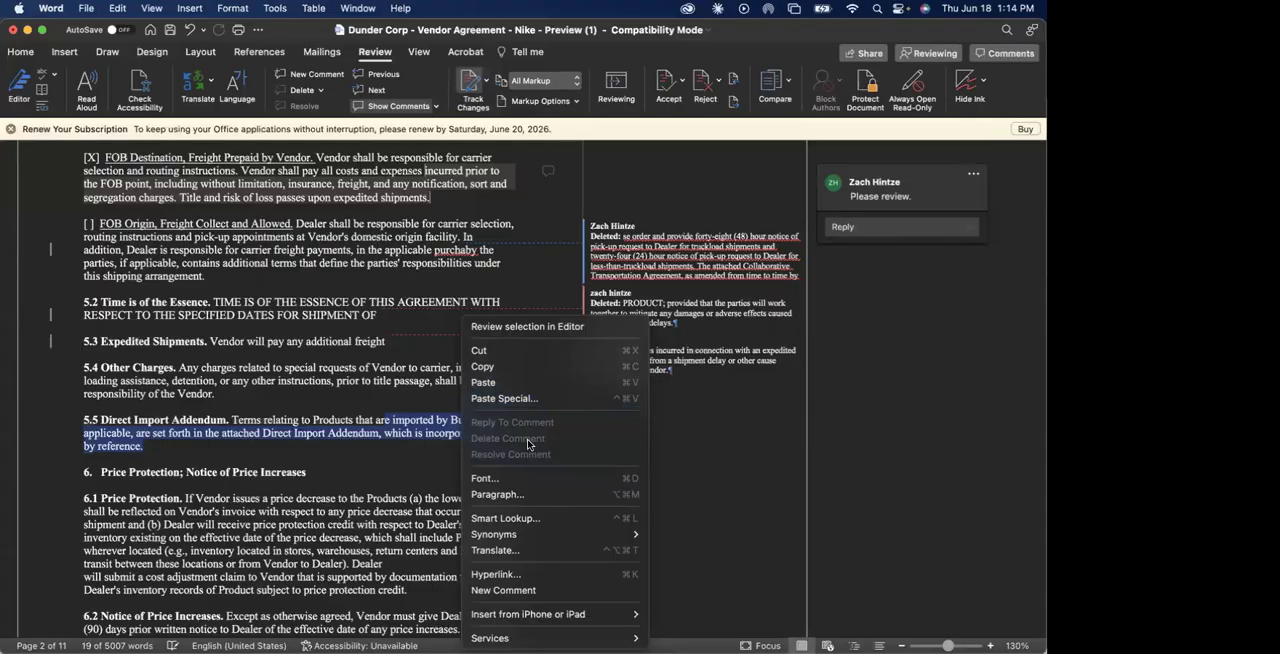
click(540, 590)
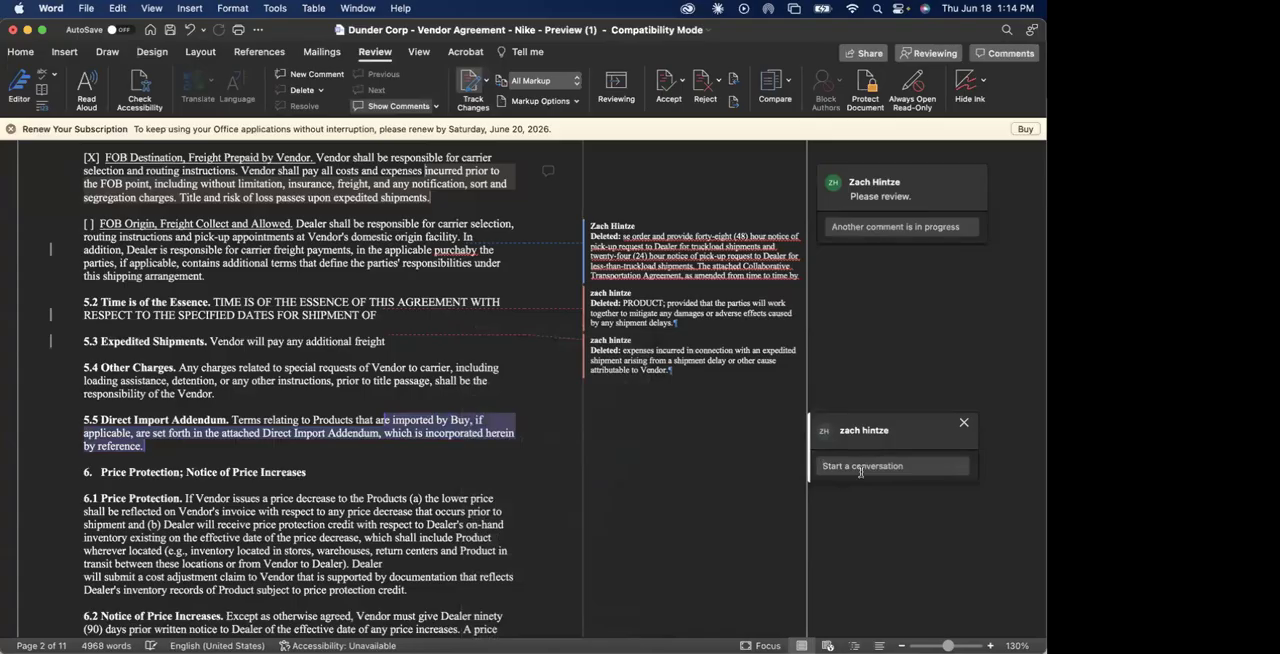
text(Test)
click(959, 467)
scroll(565, 516, up, 3)
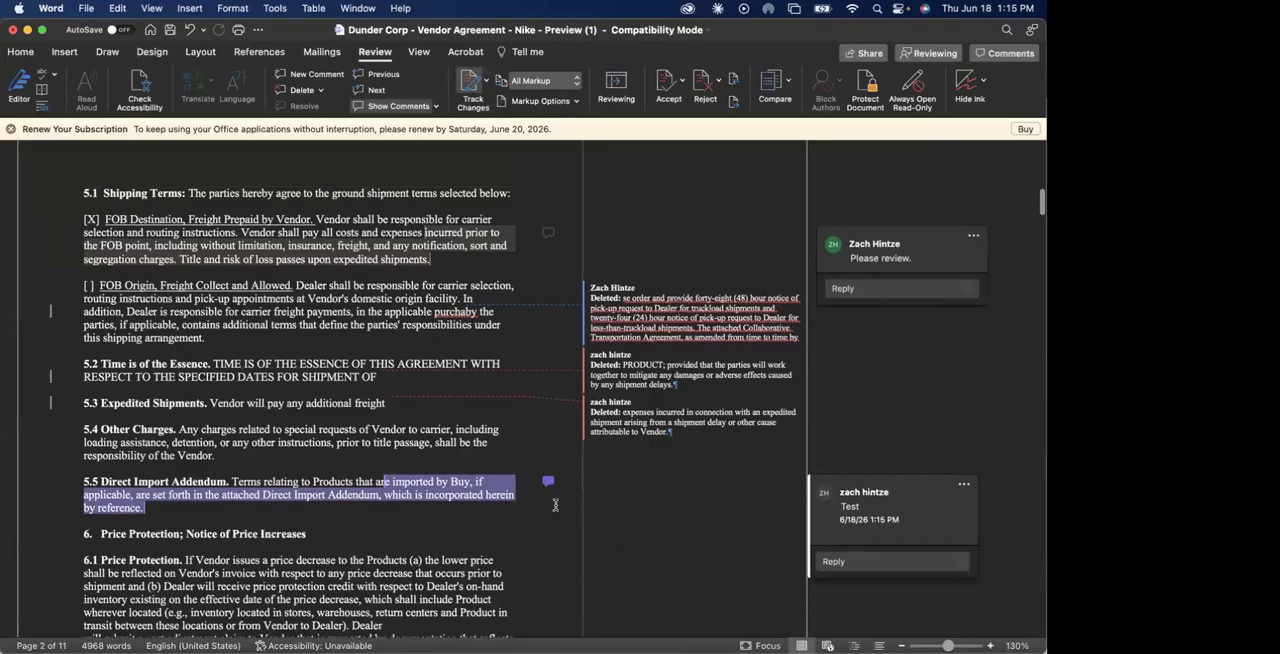
Save the redlined document to the Desktop as "Dunder Corp - Vendor Agreement ZH26" in Word Document (.docx) format.
click(86, 8)
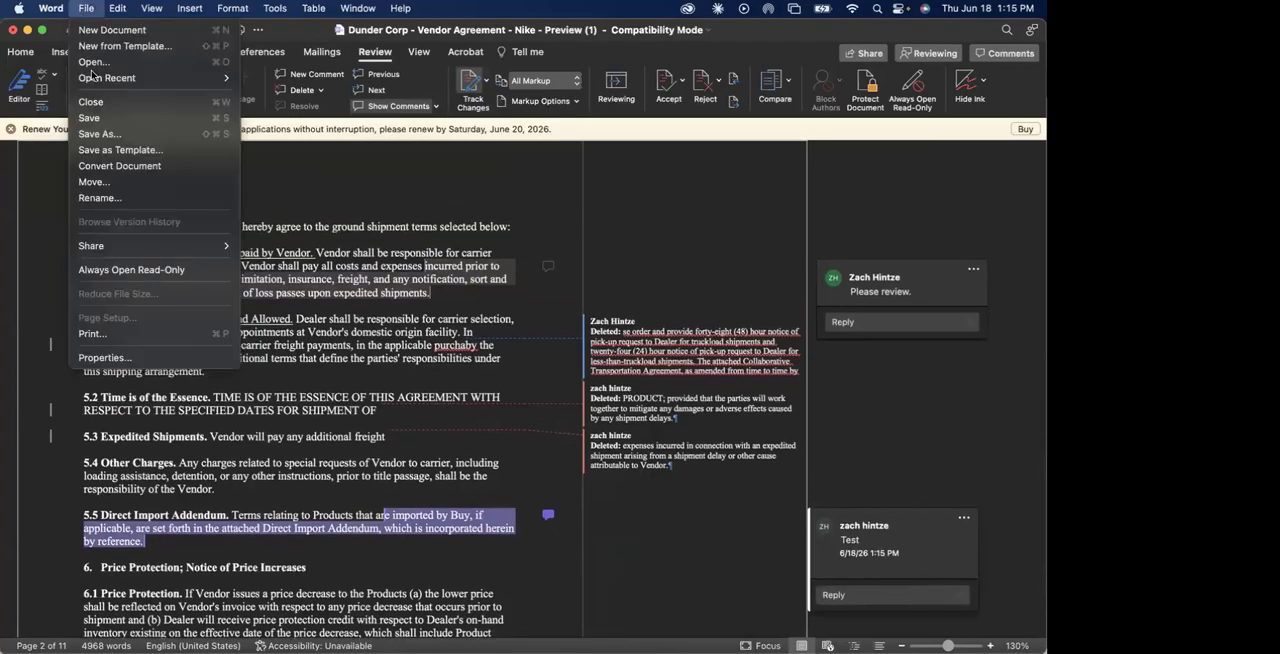
click(105, 134)
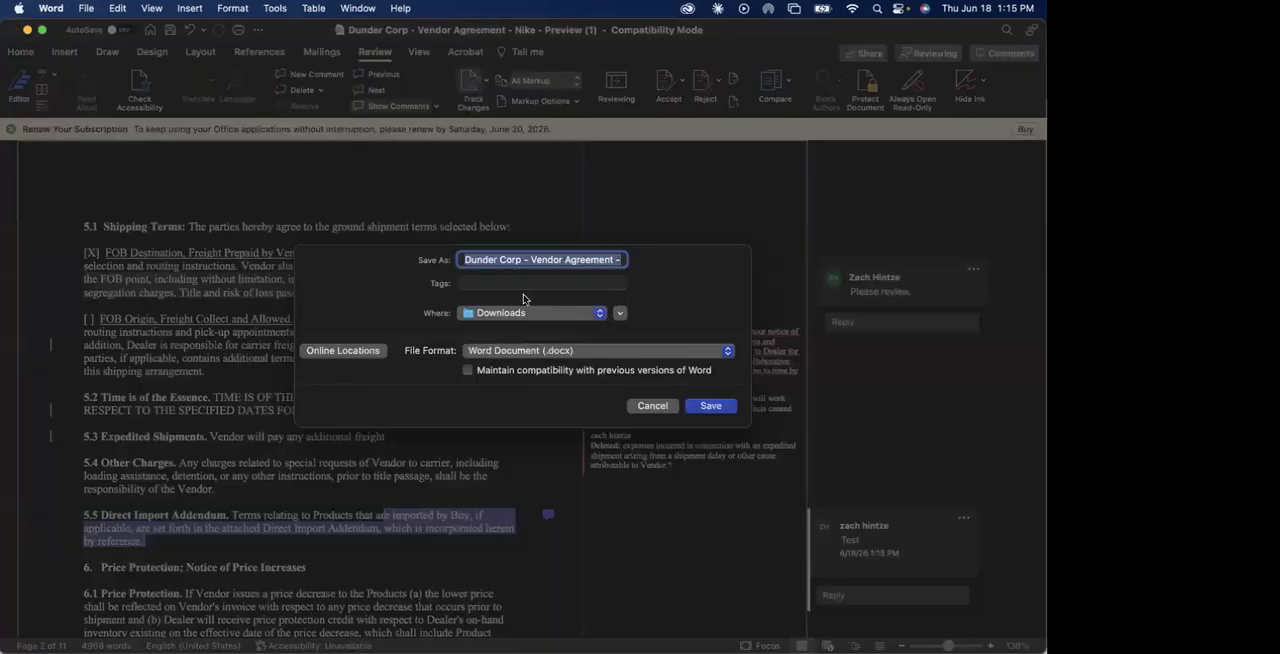
drag(614, 259, 698, 263)
key(BackSpace)
text(Z)
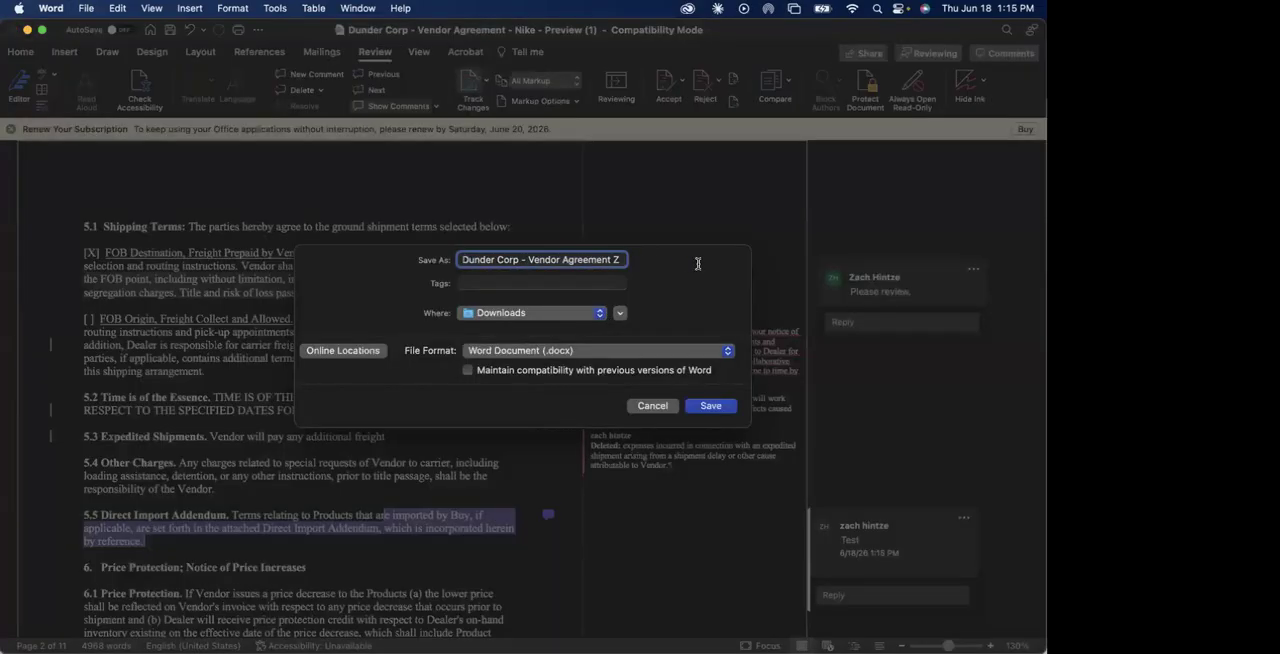
text(H26)
click(537, 321)
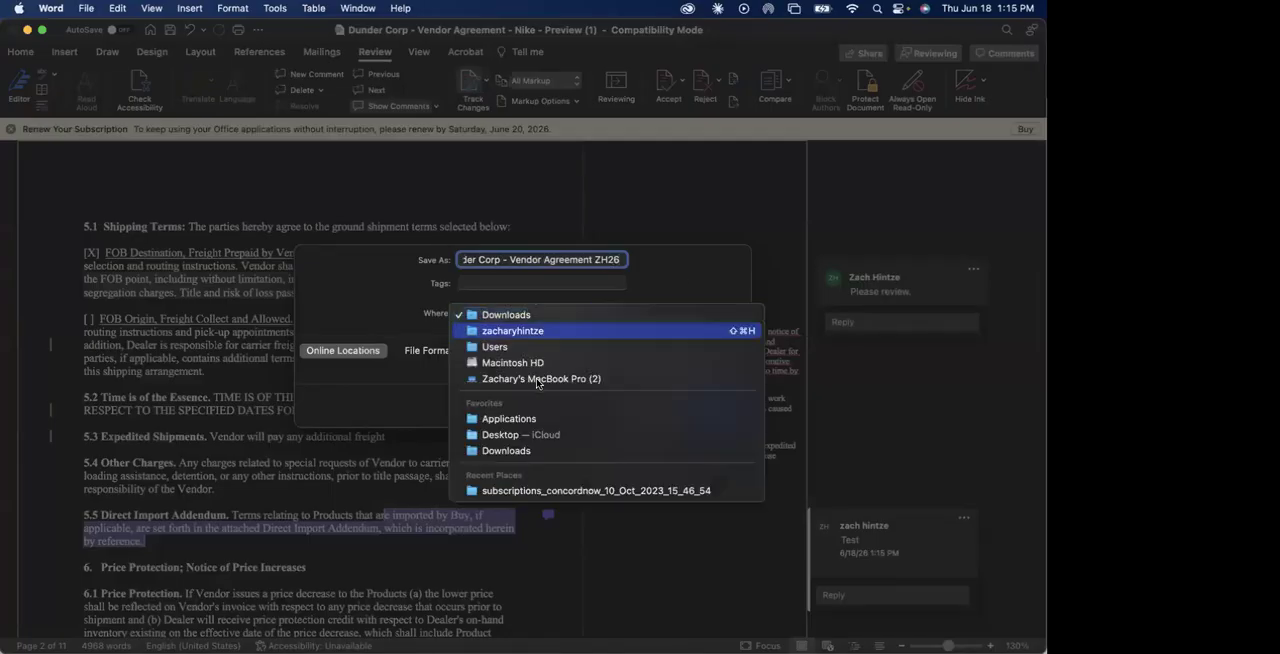
click(737, 434)
click(715, 412)
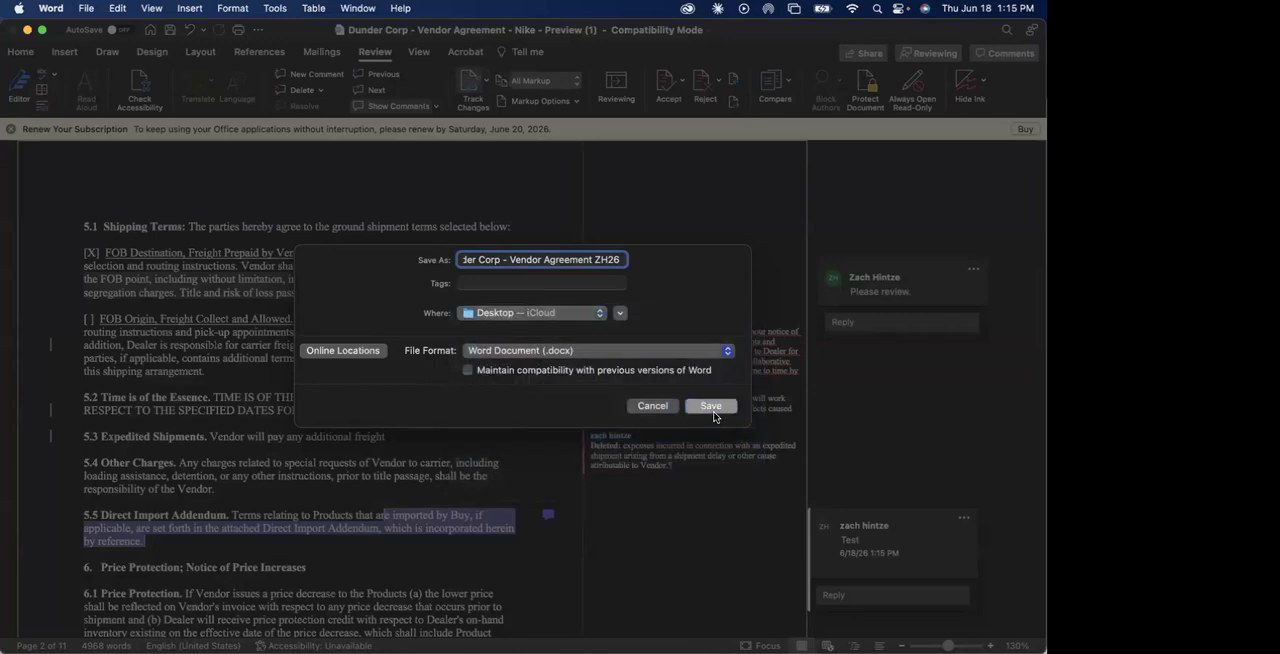
click(562, 414)
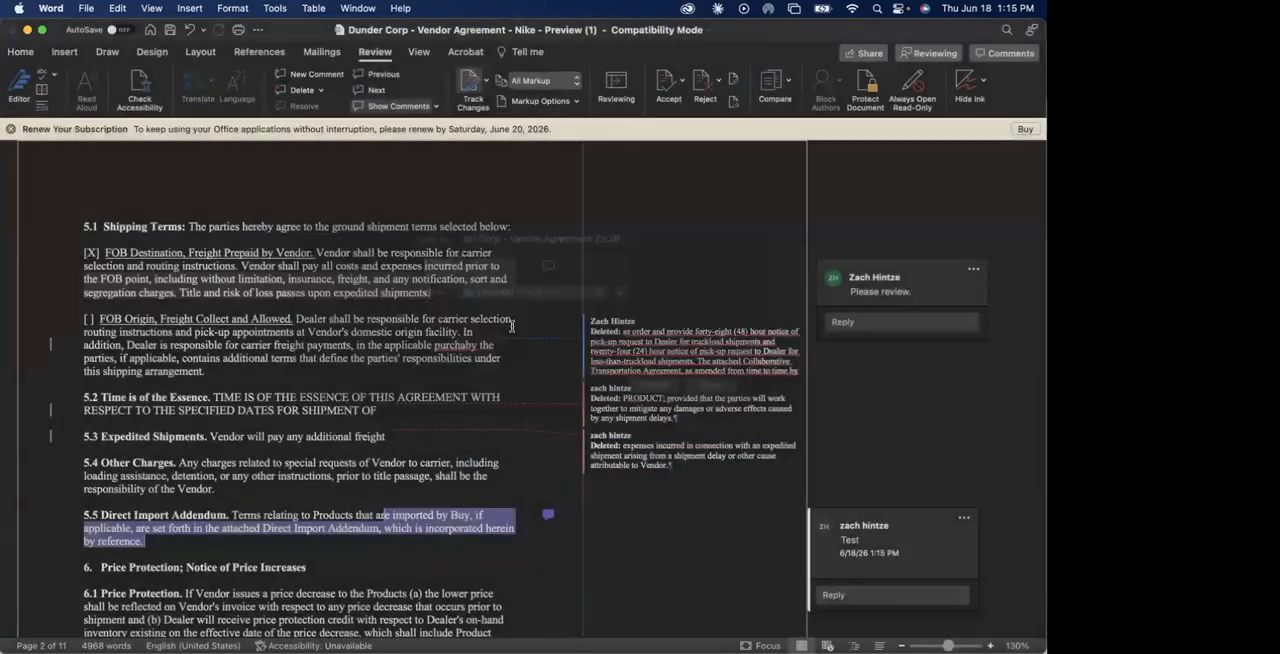
click(535, 293)
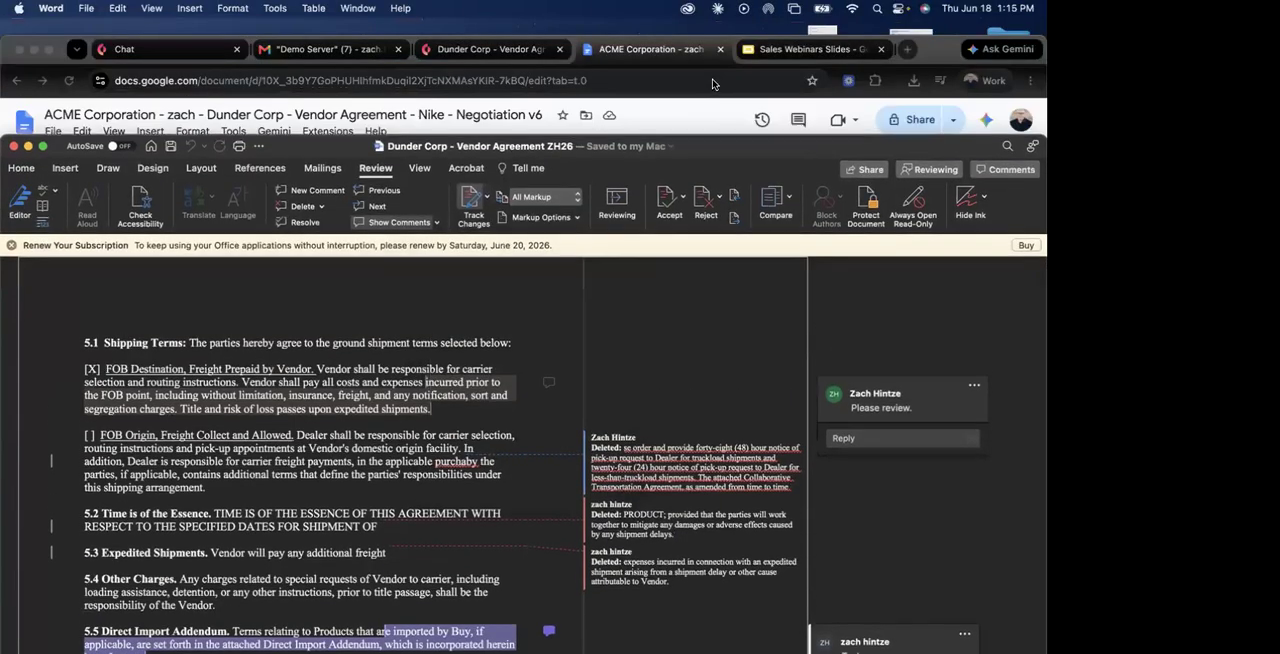
Switch to the Concord agreement in Chrome, and drop the Vendor Agreement ZH26 file from the desktop onto it to open the import options.
drag(750, 152, 2, 205)
drag(929, 39, 927, 12)
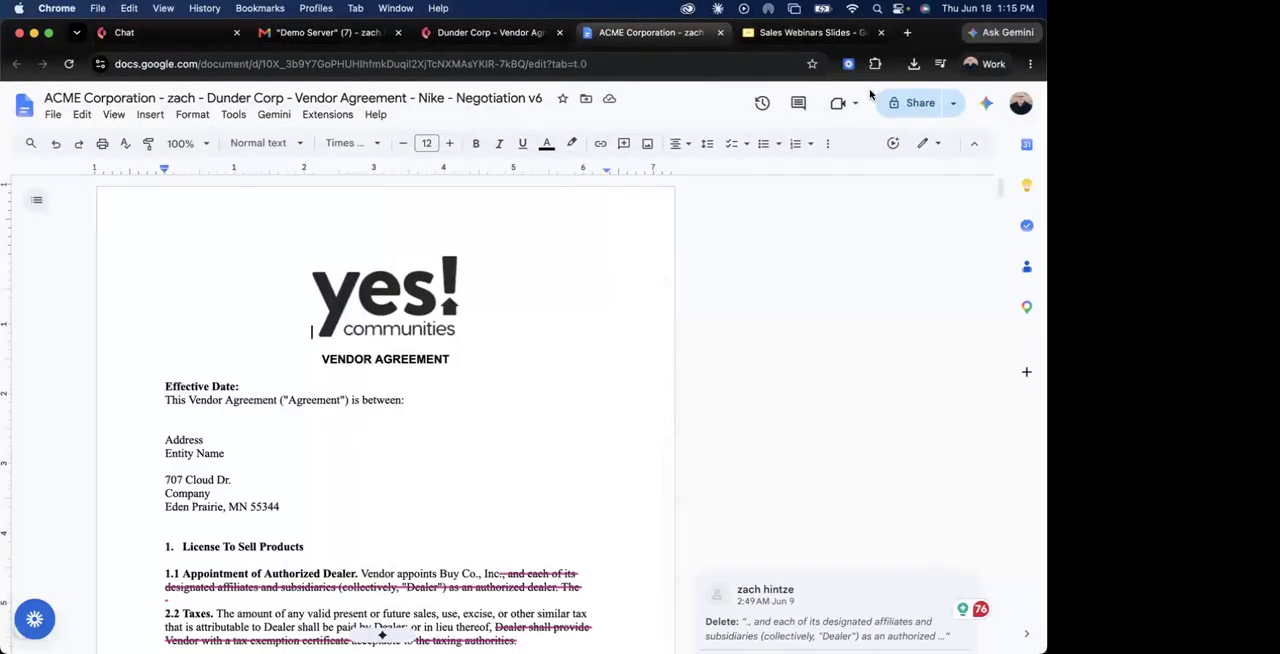
click(500, 32)
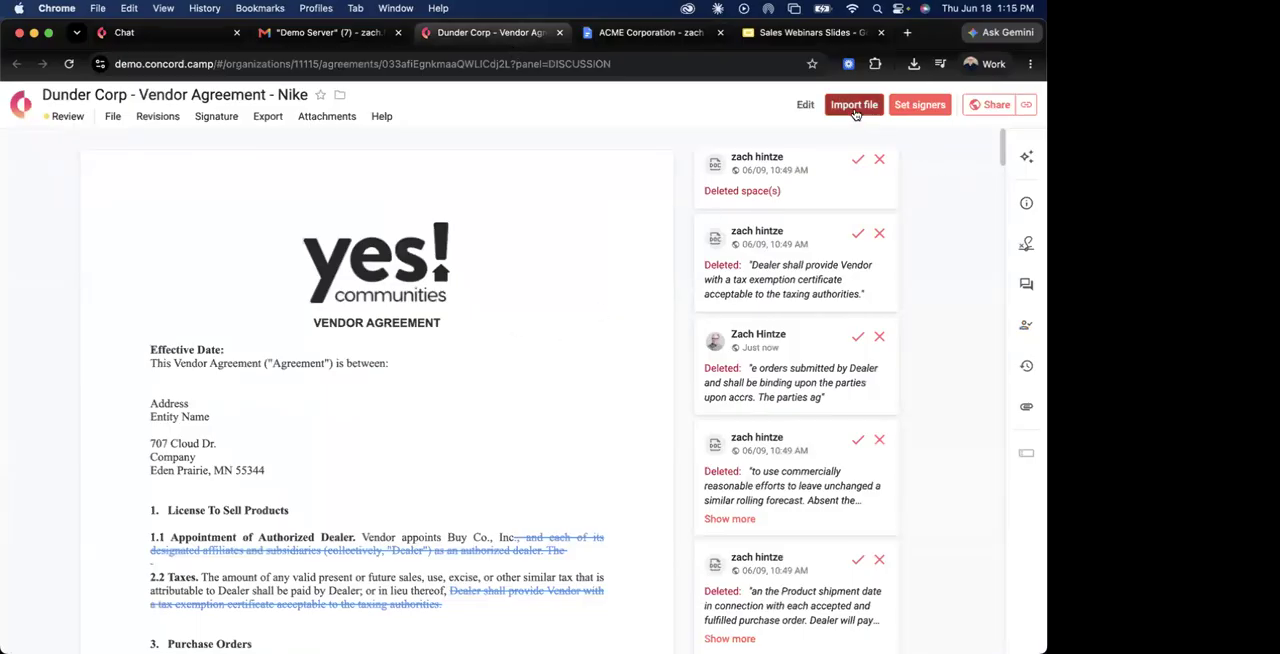
drag(896, 34, 542, 35)
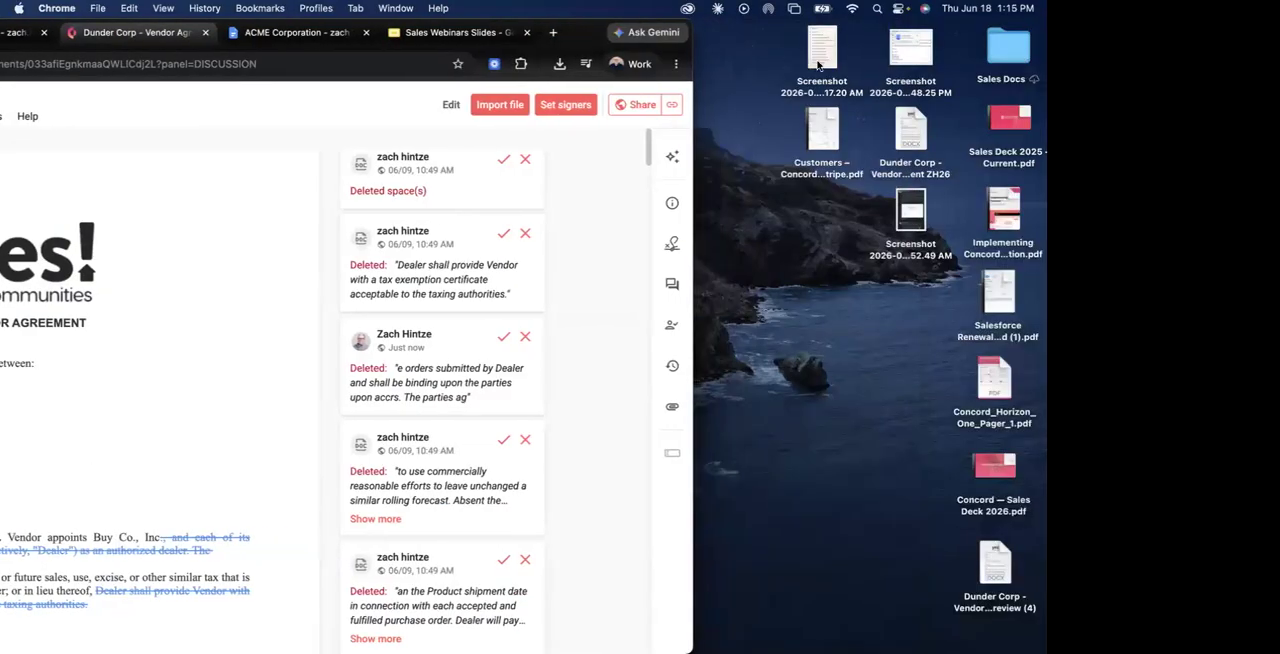
click(808, 222)
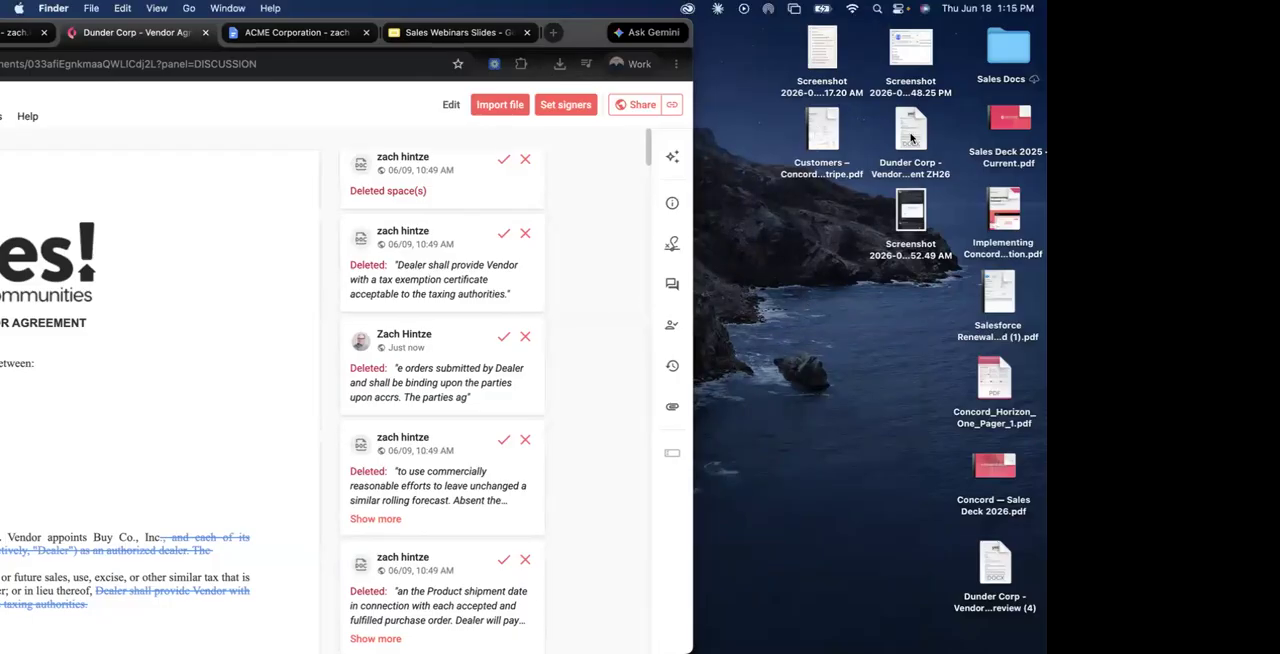
drag(910, 140, 208, 420)
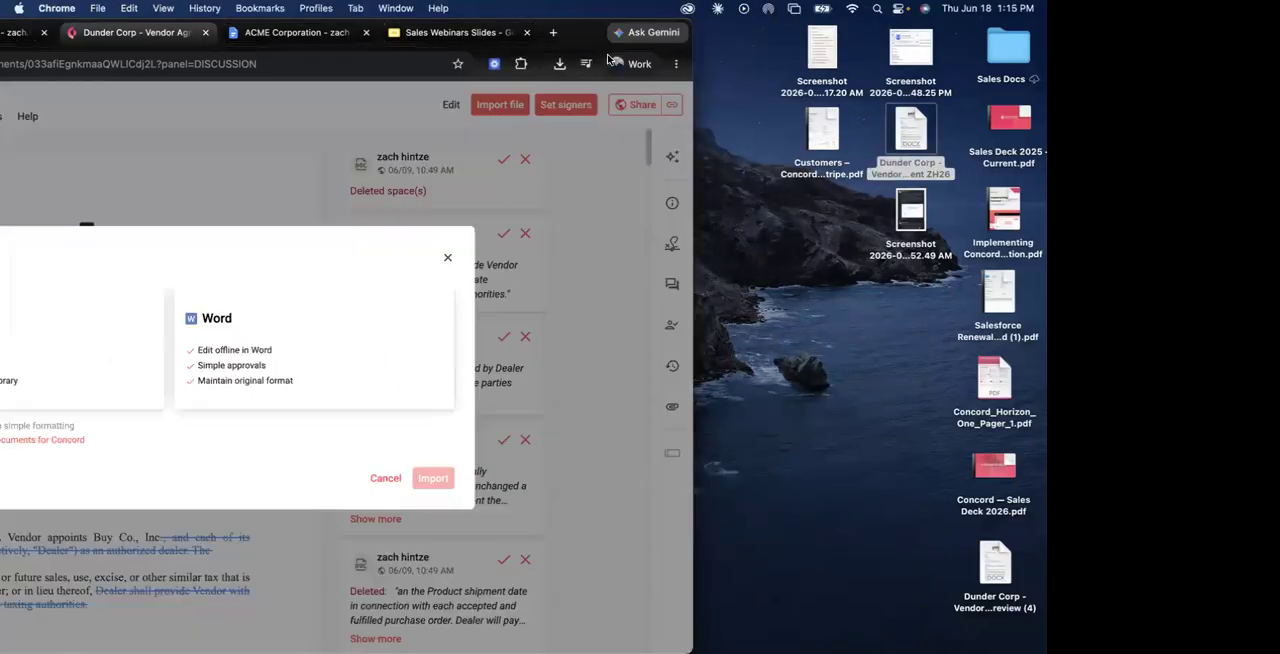
drag(588, 38, 941, 31)
Import the file as a live document, bringing its comments in as public comments and including tracked changes.
click(355, 357)
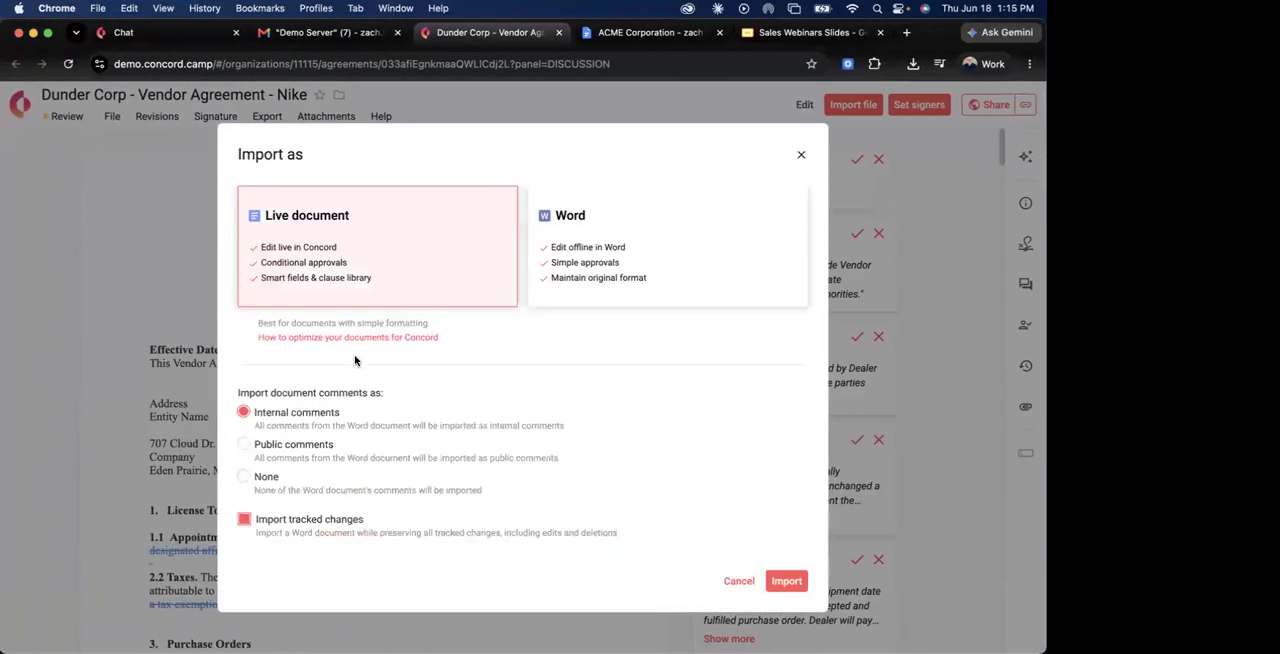
click(273, 455)
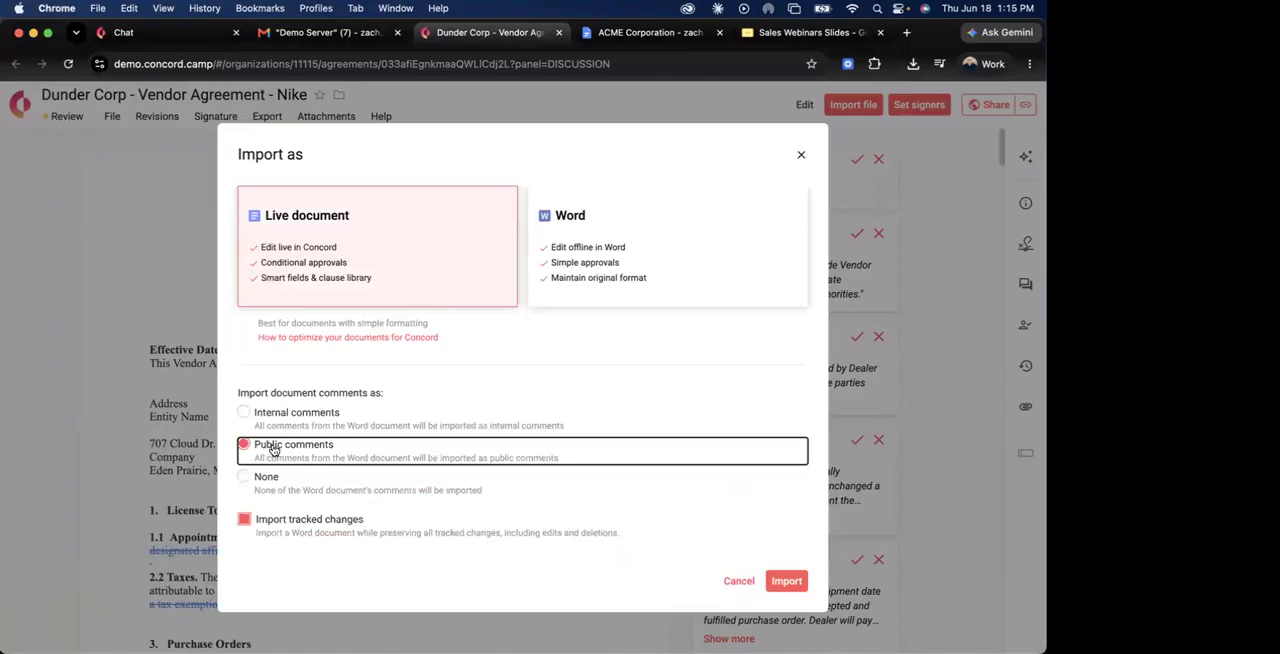
click(792, 586)
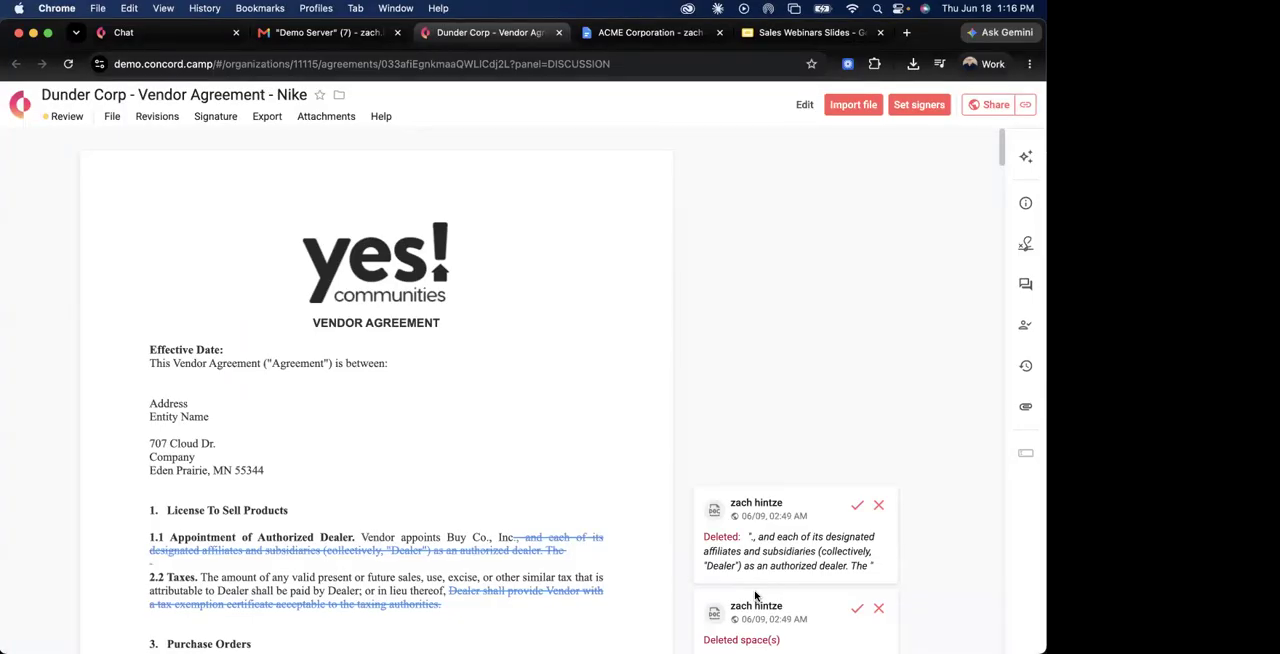
Examine how the Word deletions in sections 5.2 and 5.3 and the section 5.5 comment came through in the imported agreement.
scroll(651, 554, down, 10)
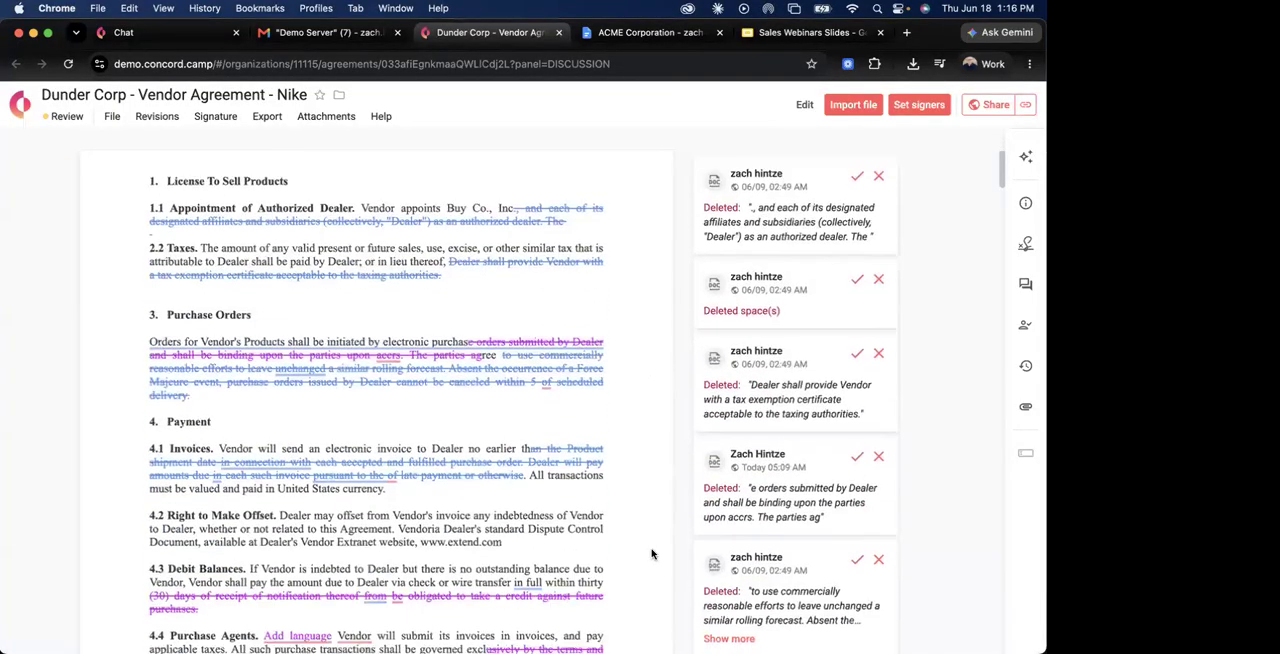
scroll(651, 554, down, 4)
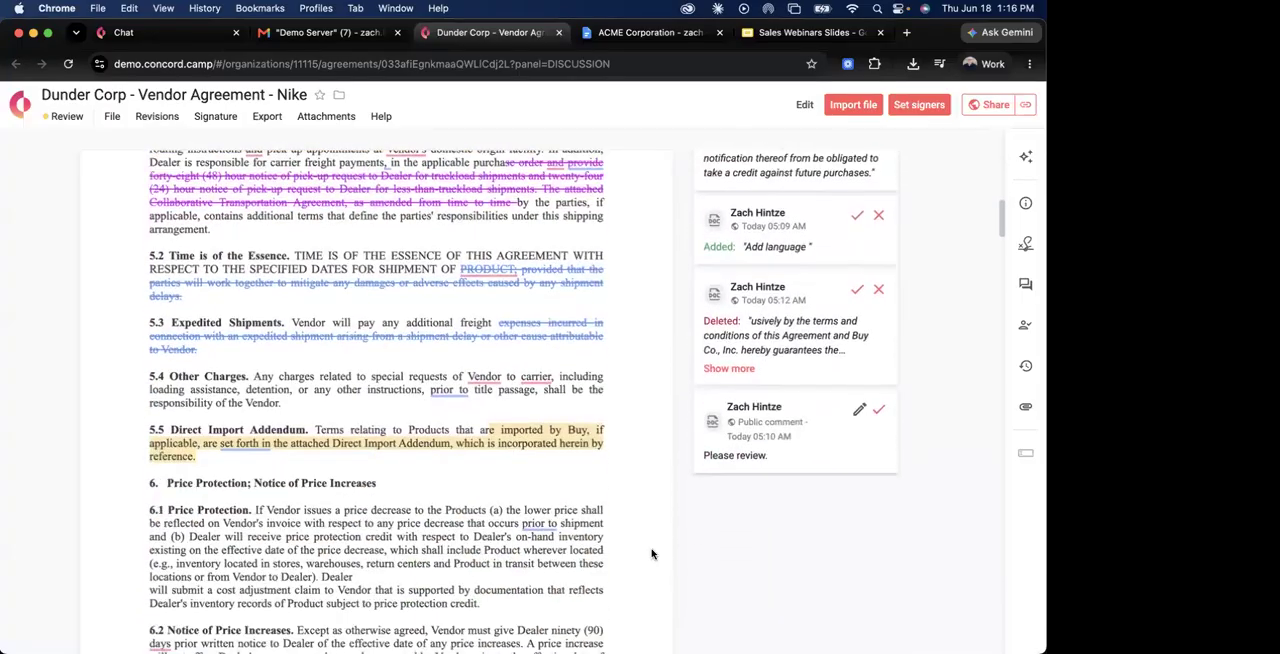
scroll(651, 554, up, 3)
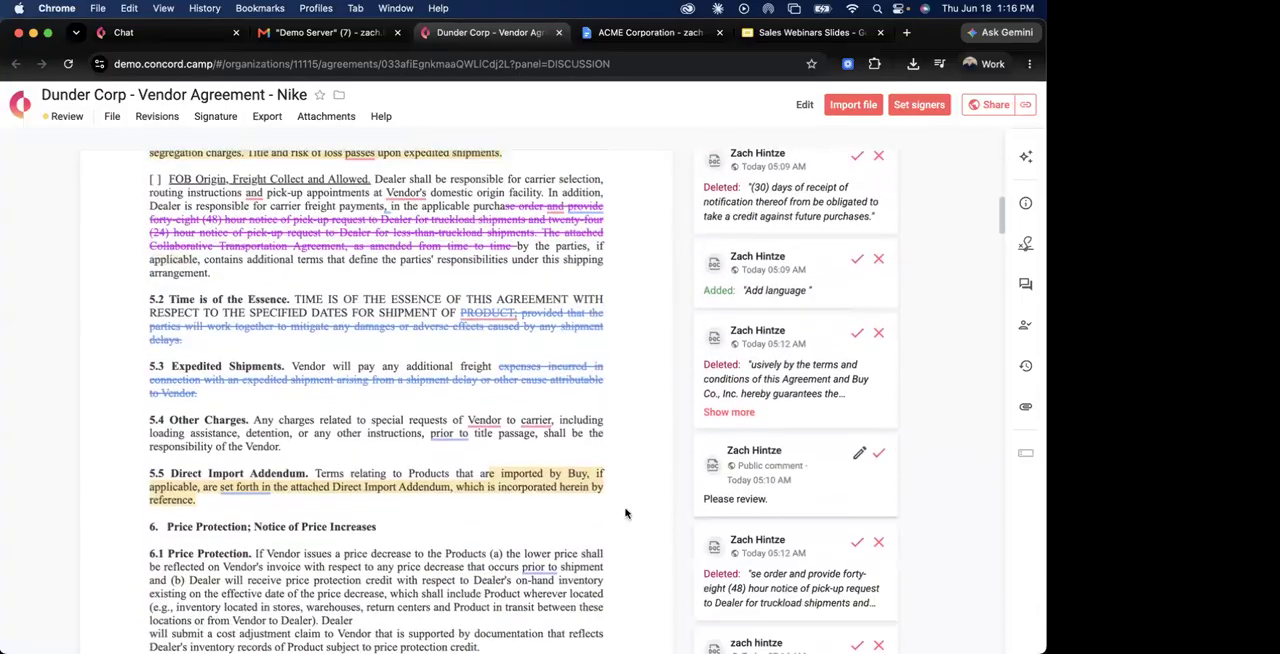
scroll(625, 513, down, 5)
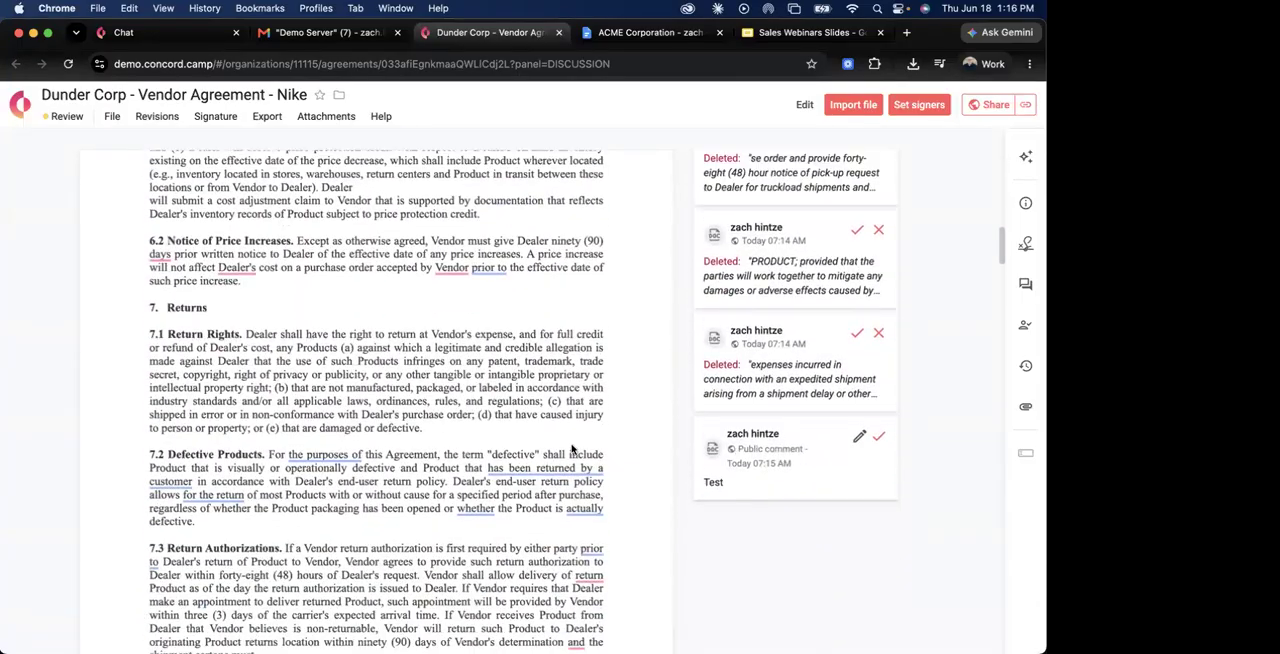
scroll(570, 449, up, 5)
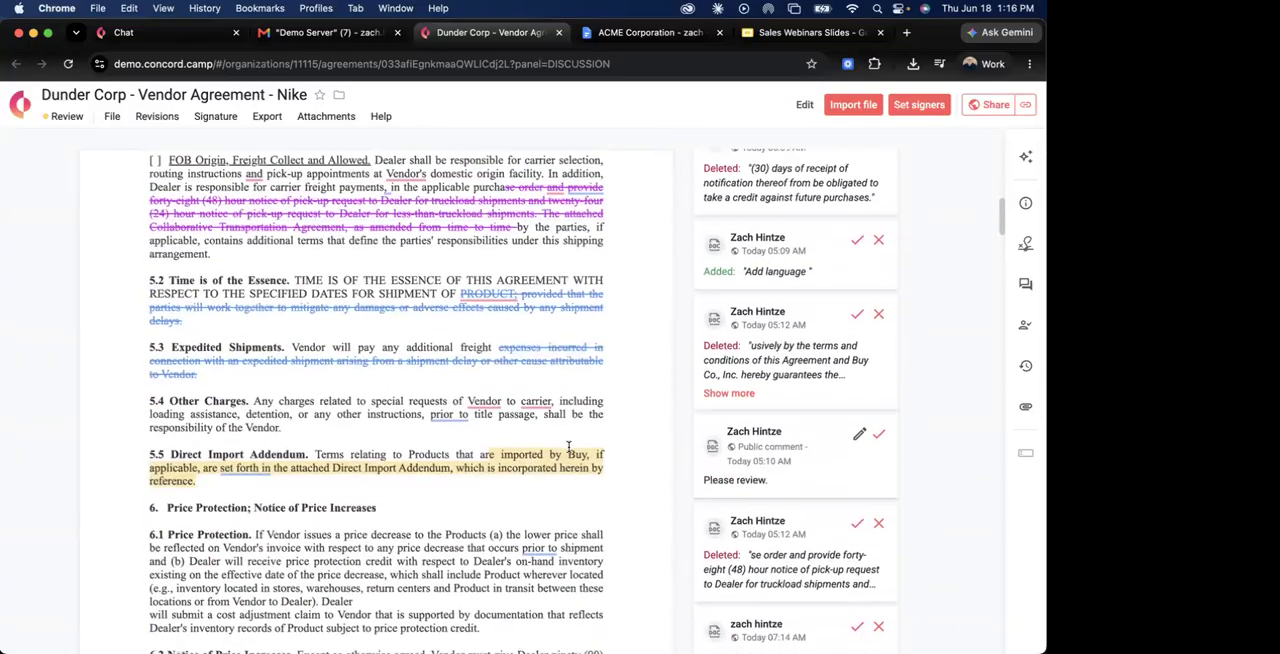
scroll(568, 447, down, 5)
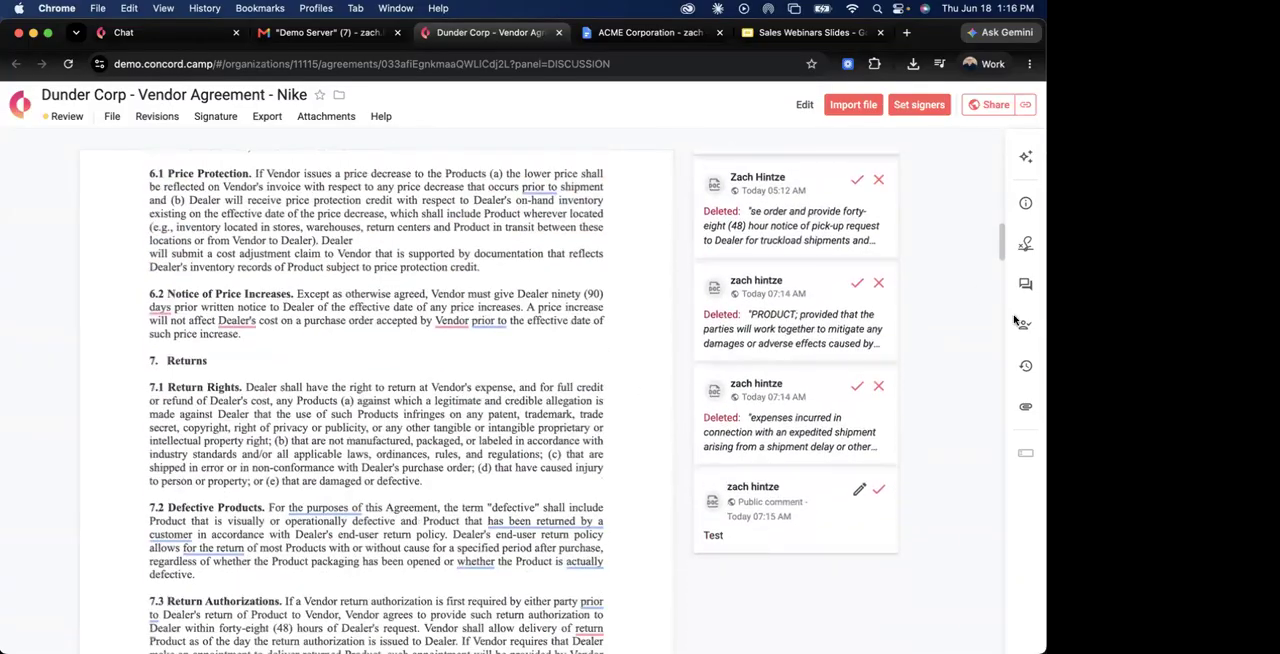
Review the agreement's audit trail and its track changes history, and close the audit view.
click(1027, 365)
click(908, 194)
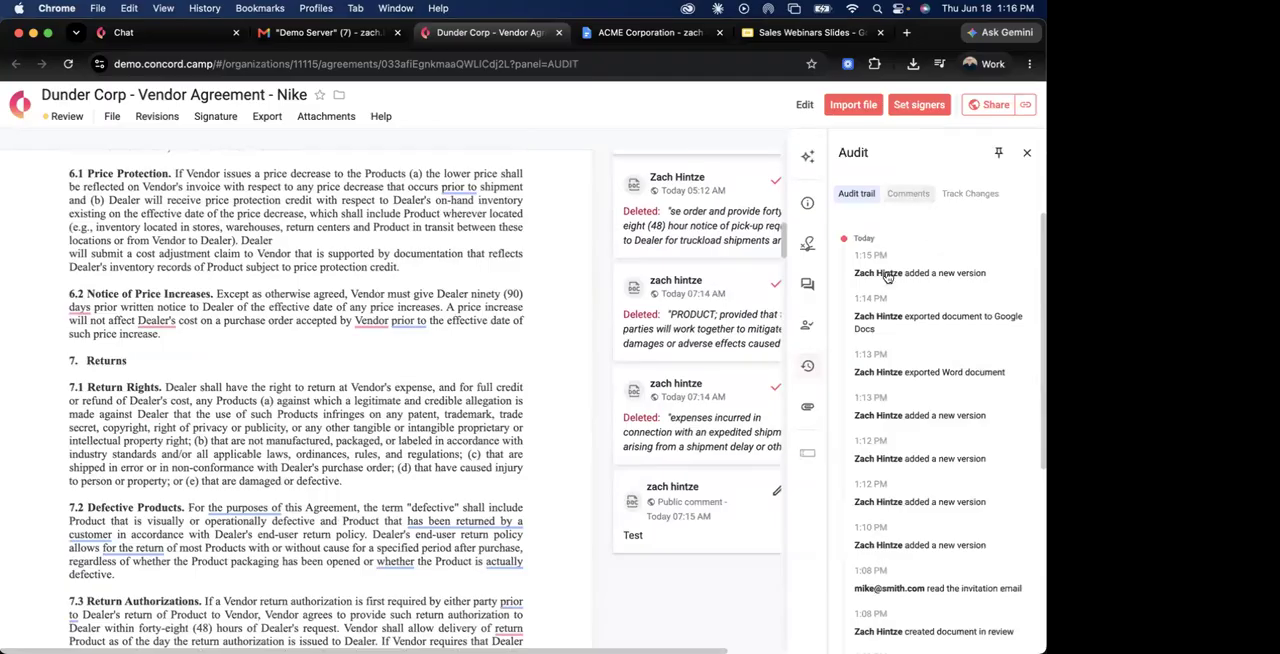
click(968, 195)
scroll(942, 446, down, 3)
scroll(943, 436, up, 3)
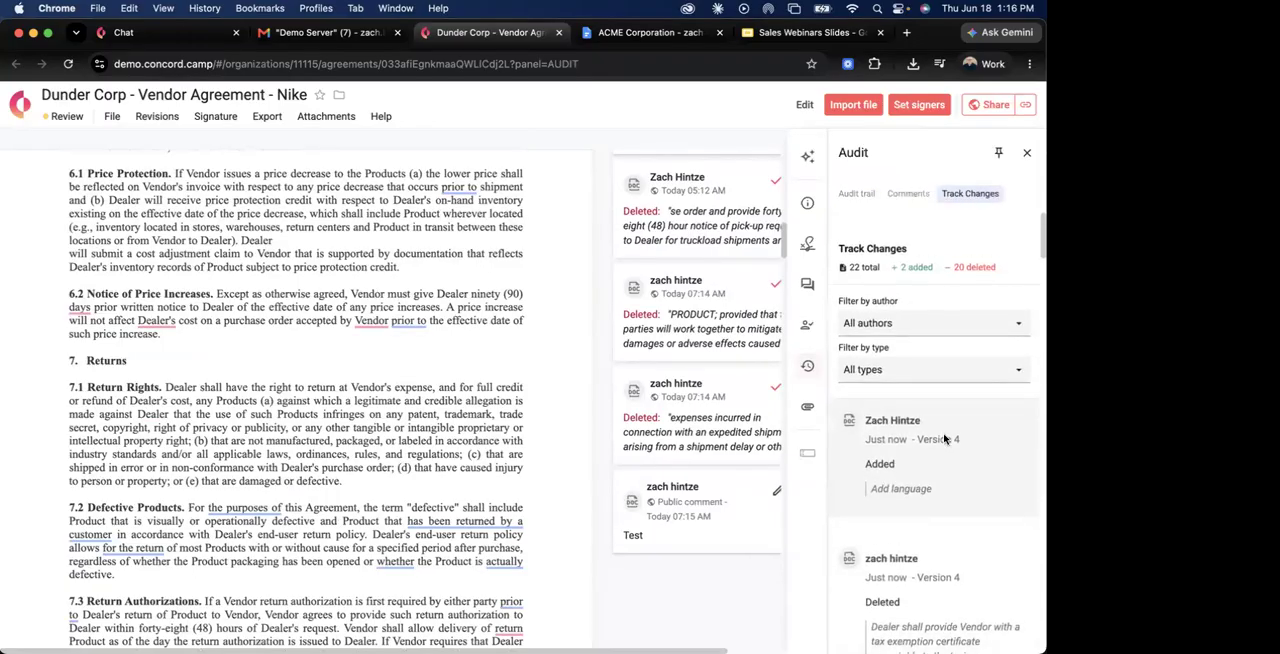
click(1025, 150)
scroll(601, 381, up, 5)
scroll(601, 381, up, 10)
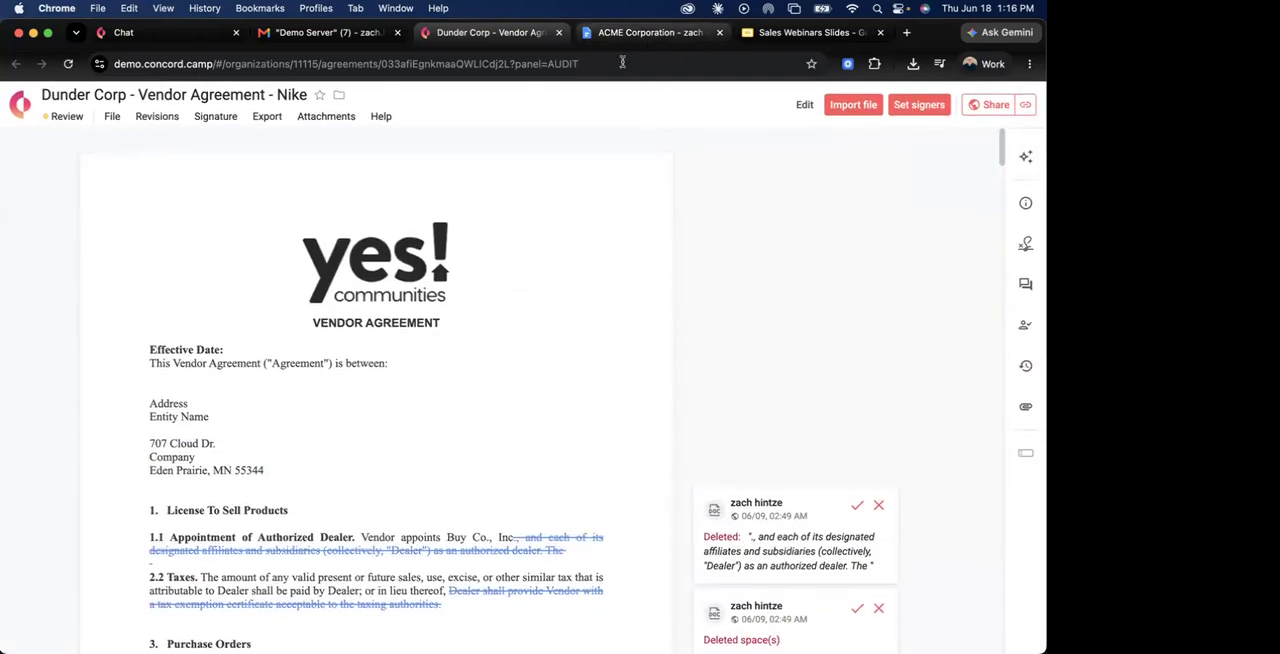
Switch to the Google Docs copy of the agreement, and look through its imported suggestions and comments.
key(ctrl+Tab)
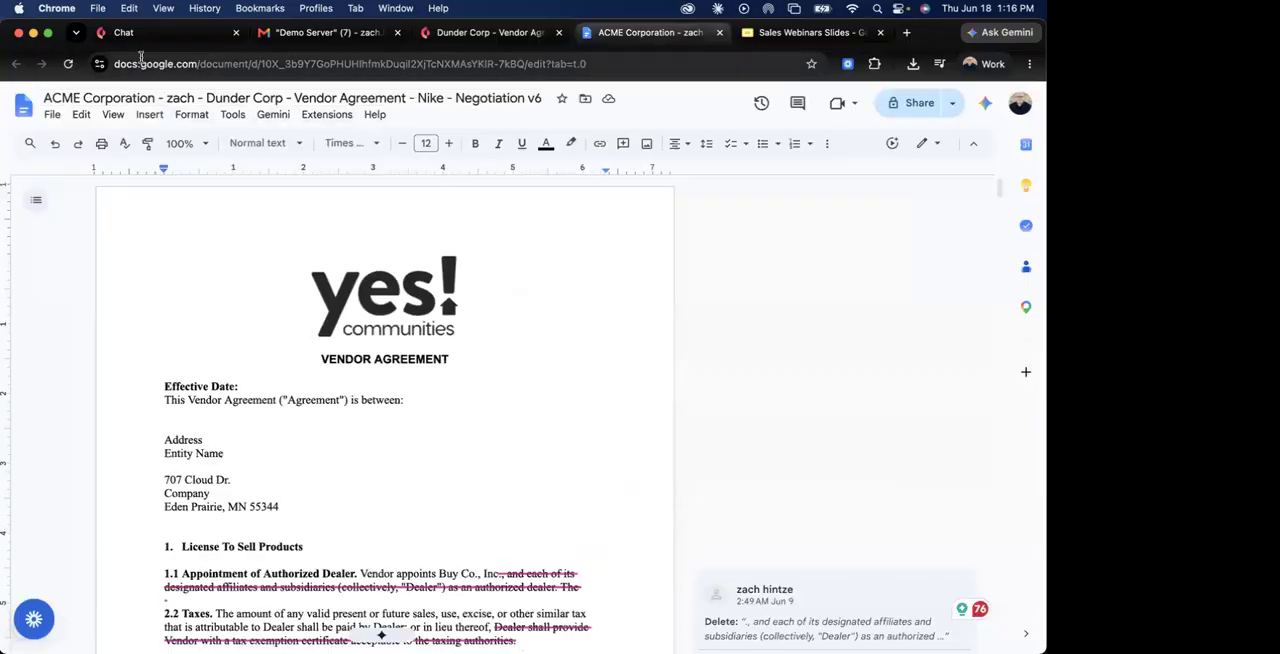
scroll(438, 283, down, 4)
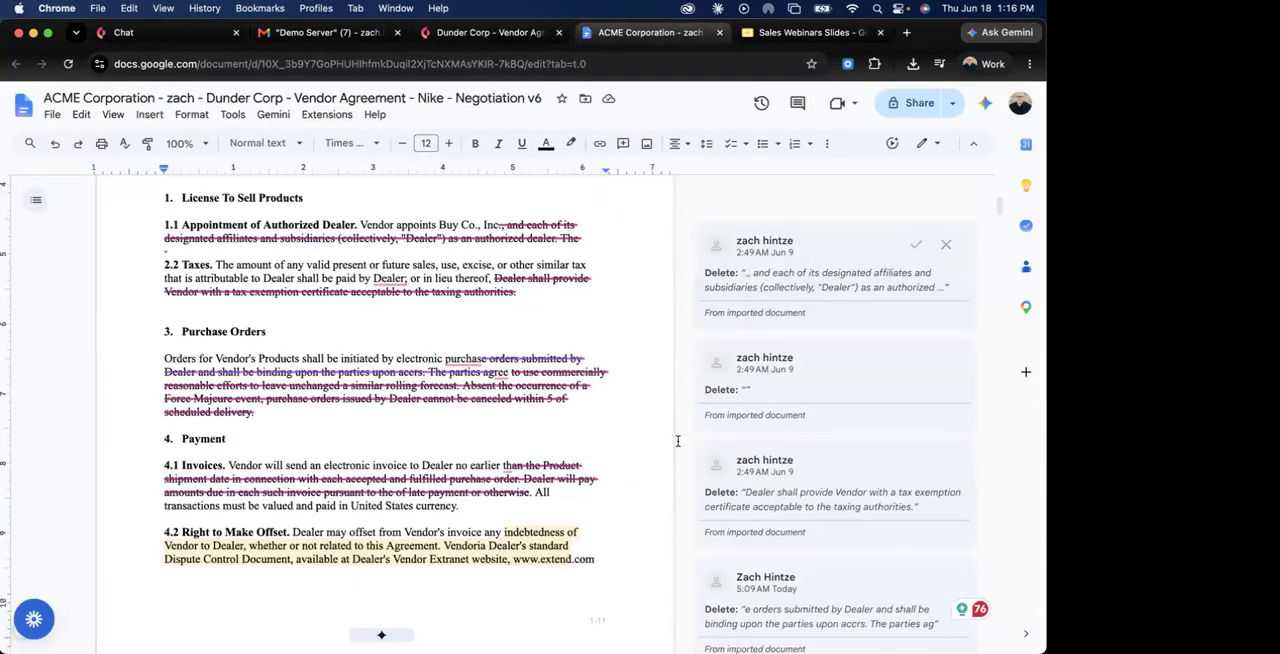
scroll(604, 483, down, 5)
scroll(604, 483, down, 10)
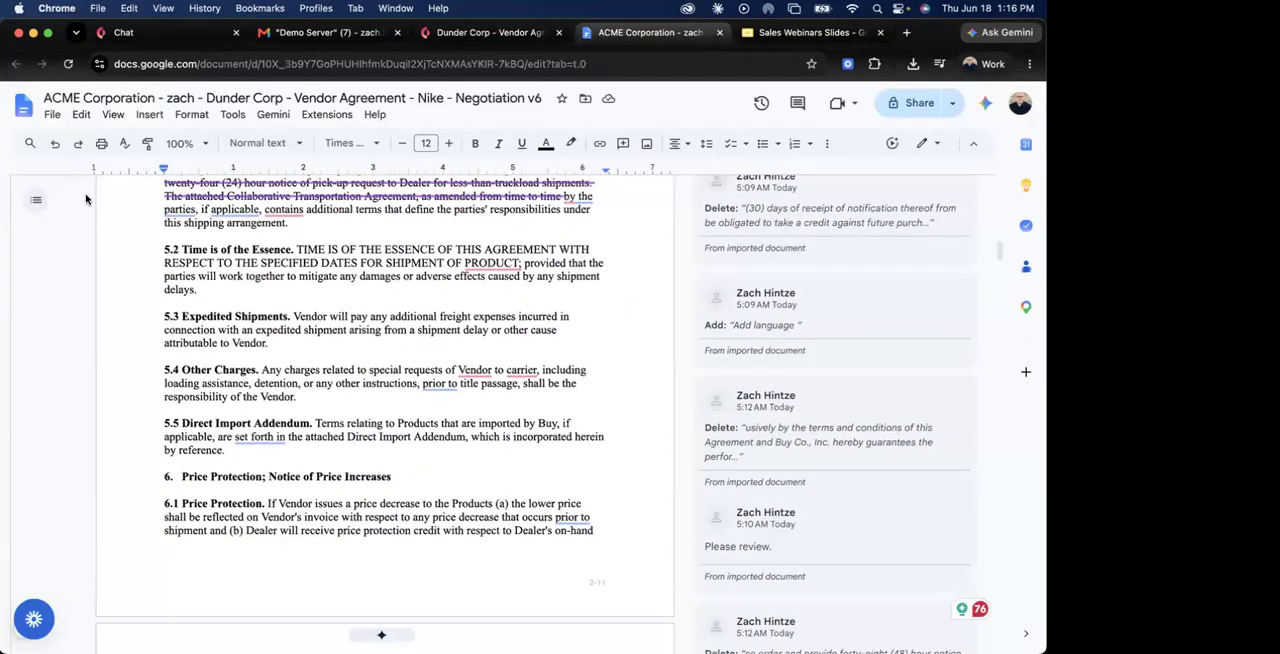
Finish looking through the Google Docs copy, return to the agreement in Concord, and look over its tracked changes.
scroll(325, 330, down, 5)
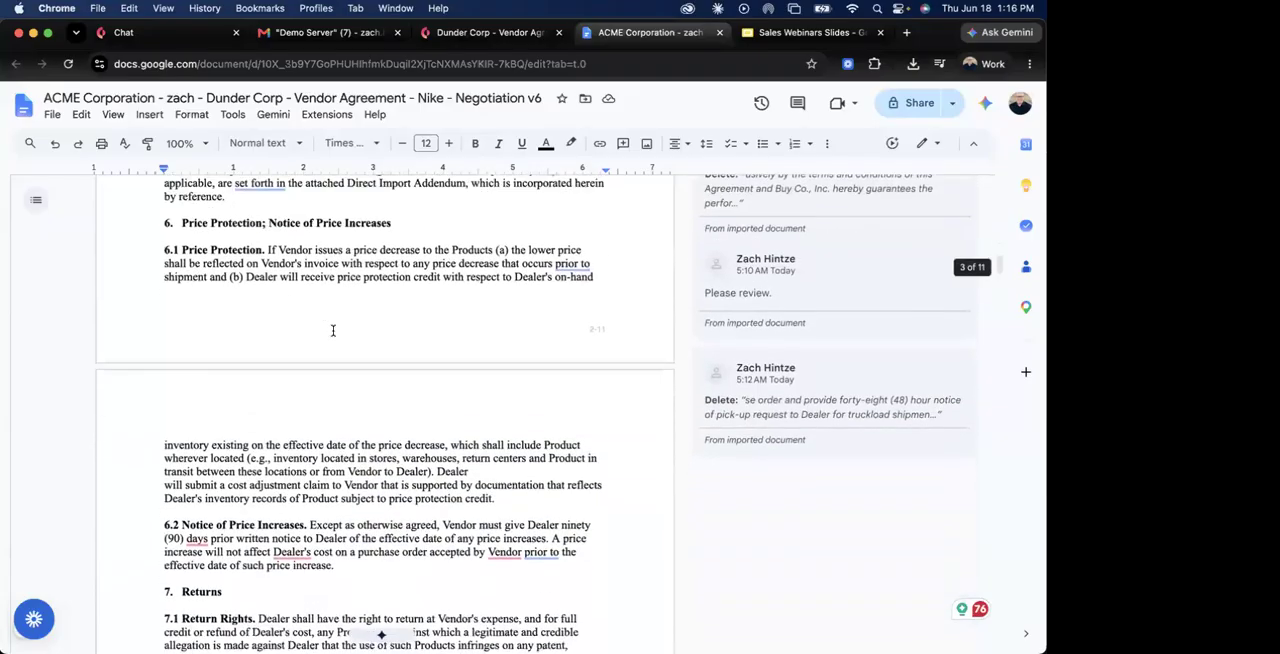
scroll(337, 331, up, 6)
click(490, 32)
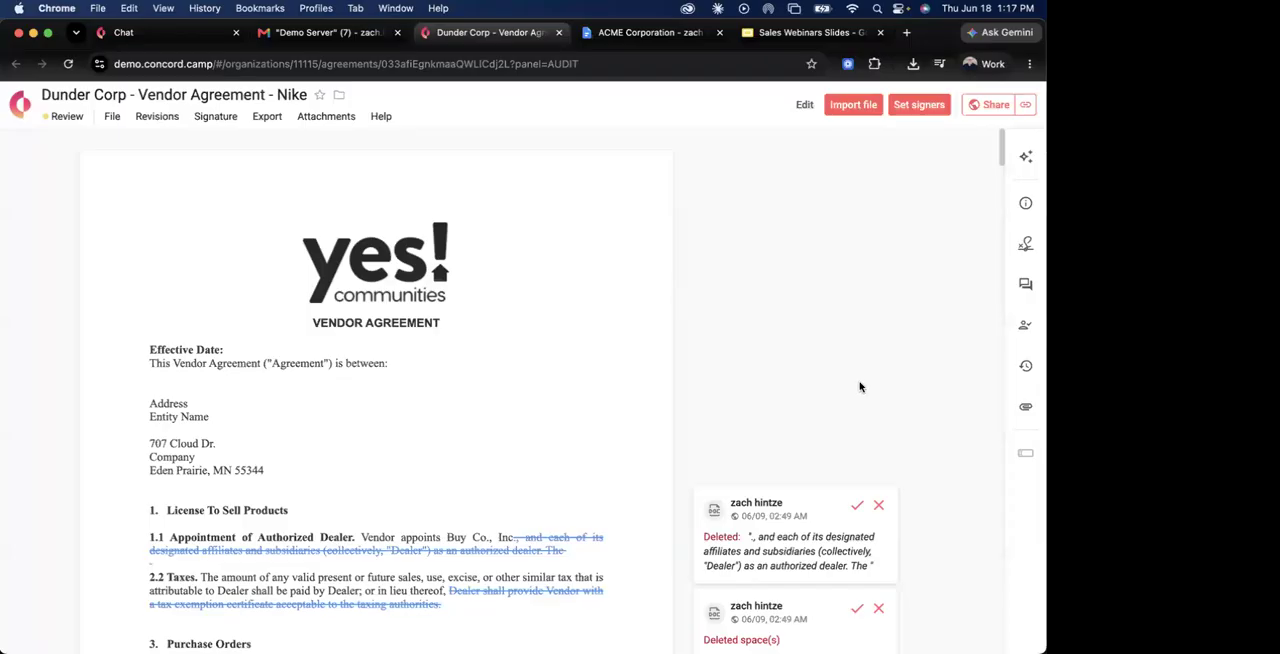
scroll(859, 387, down, 5)
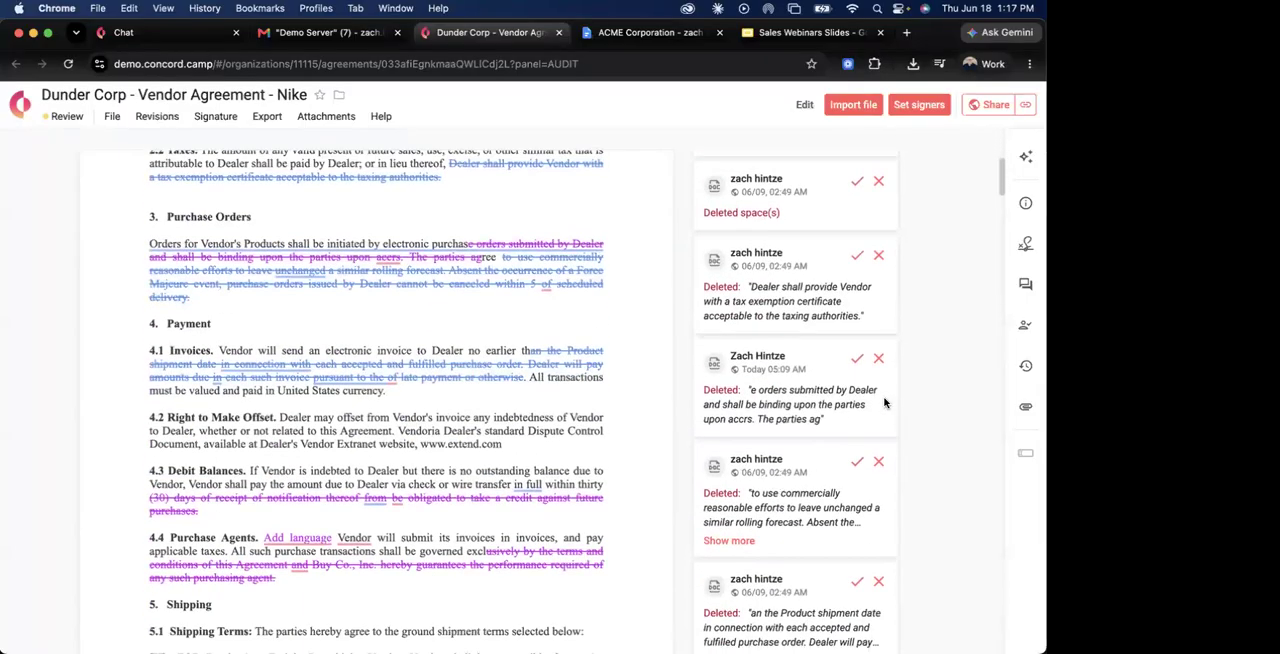
scroll(884, 402, up, 5)
scroll(884, 402, down, 6)
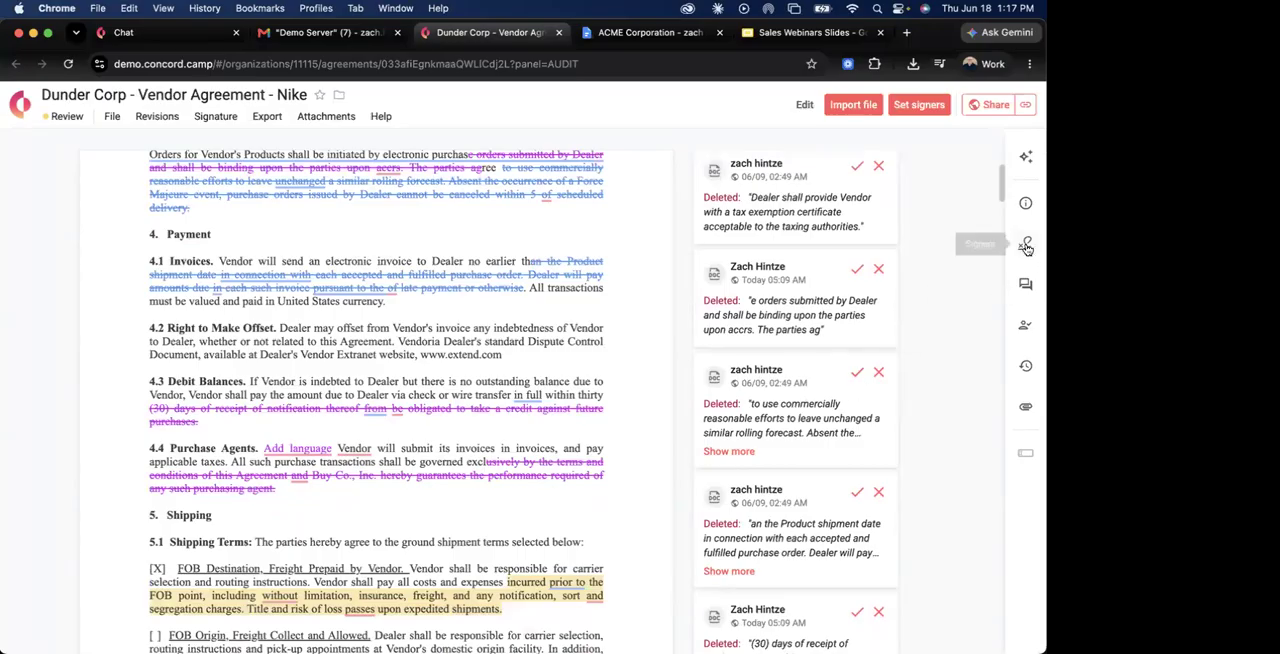
scroll(814, 252, up, 4)
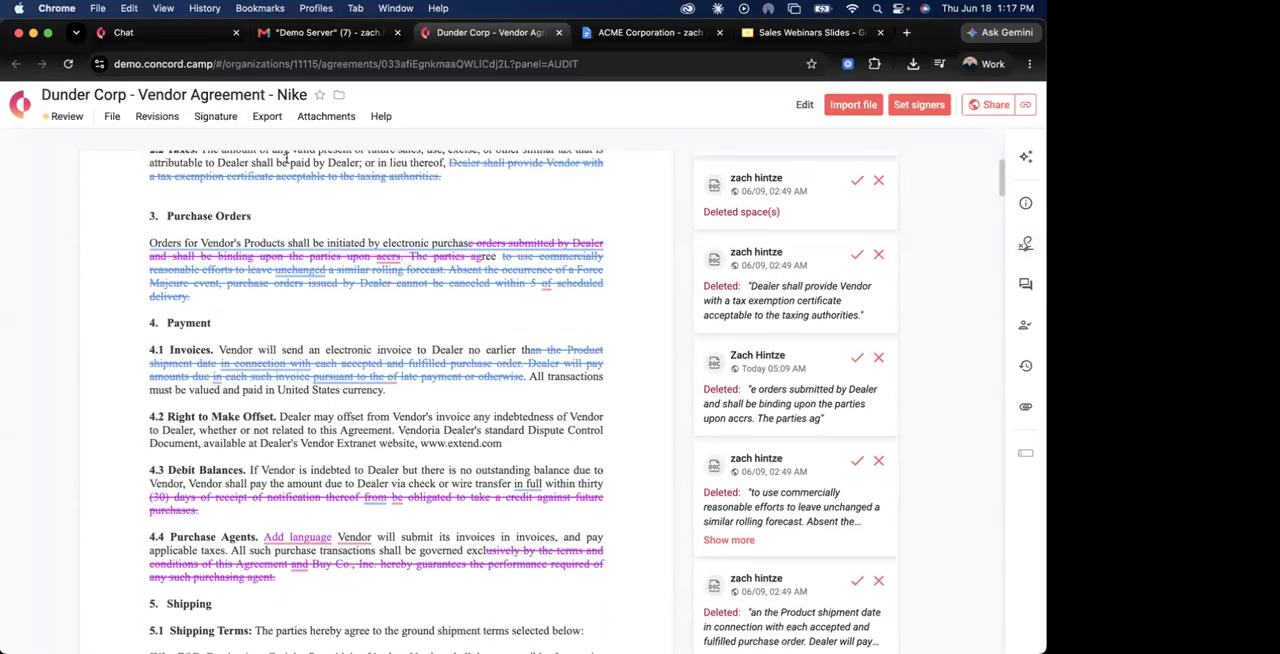
scroll(814, 252, up, 1)
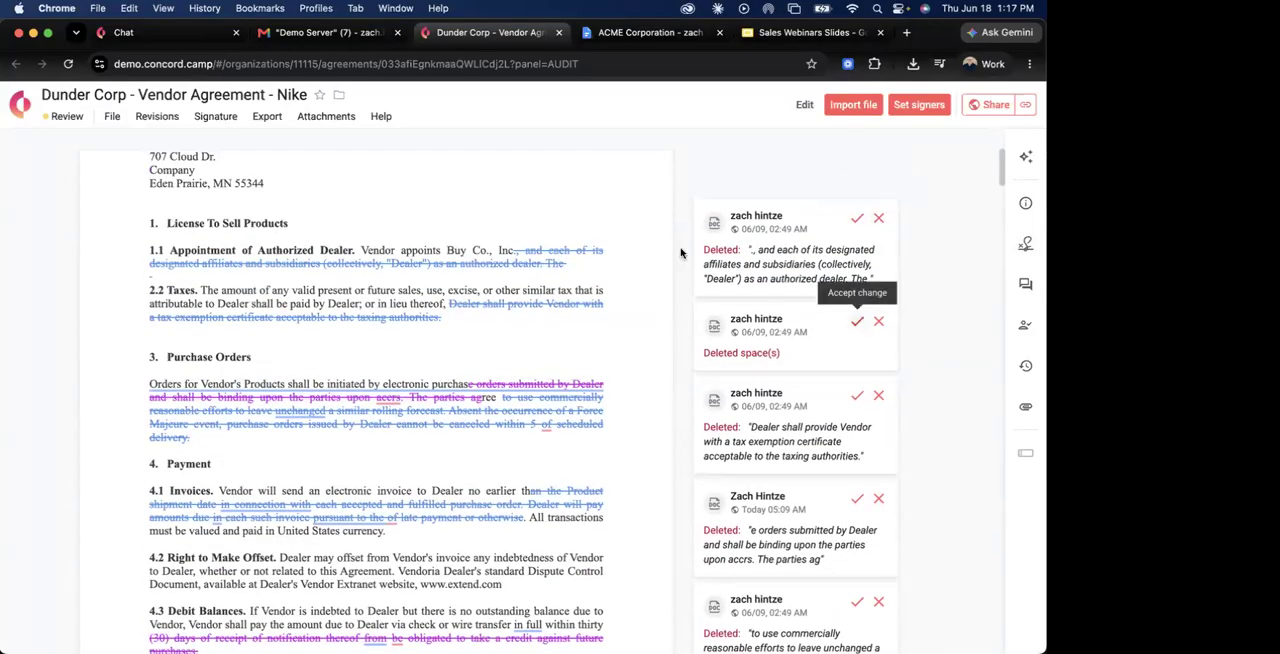
Accept all tracked changes in the vendor agreement.
click(158, 118)
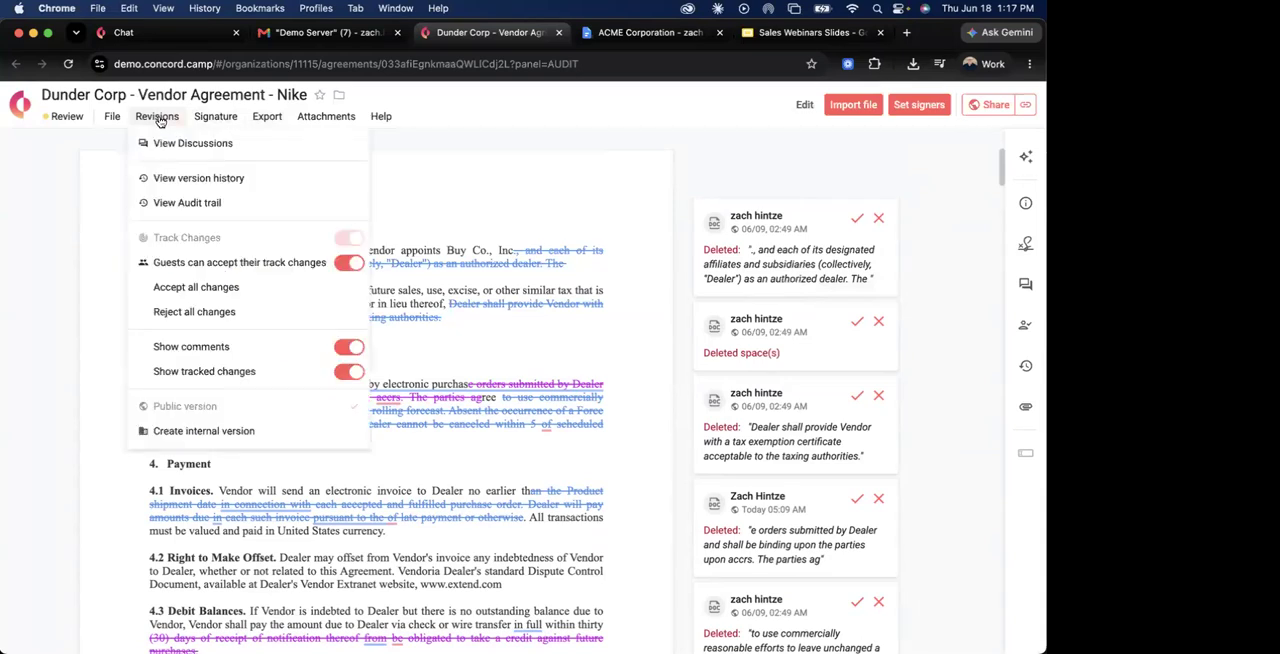
click(195, 289)
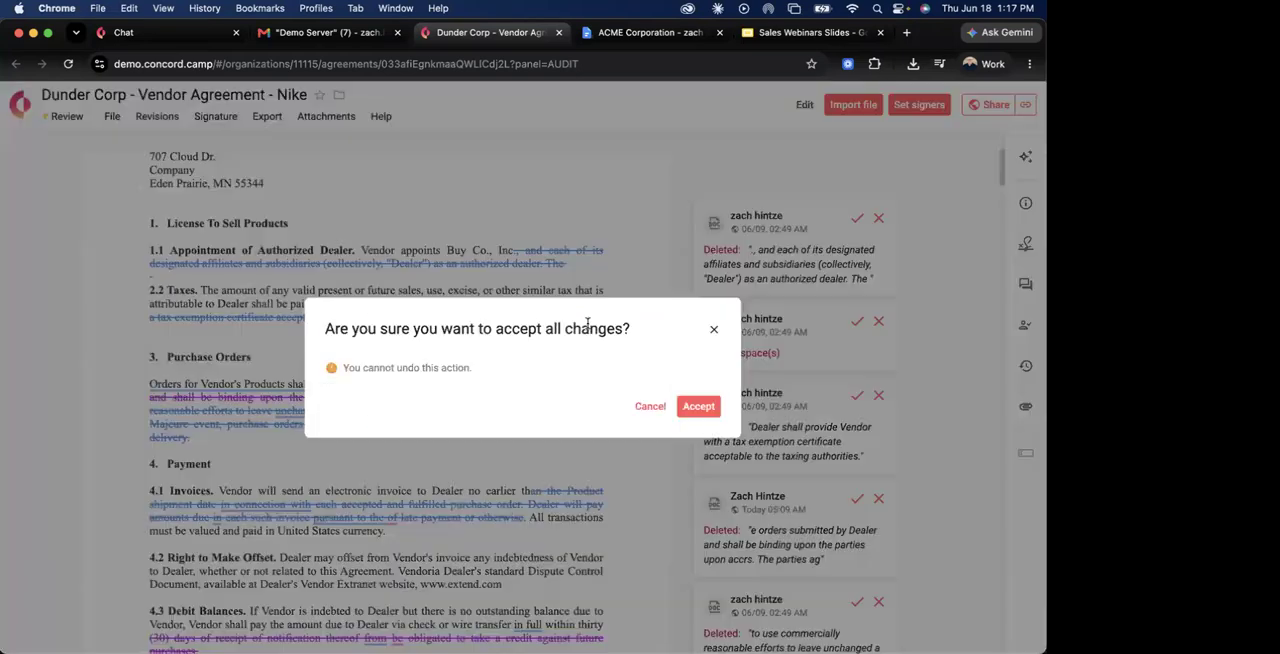
click(699, 406)
Mark the remaining public comments in the agreement as resolved and hide them.
scroll(677, 403, down, 3)
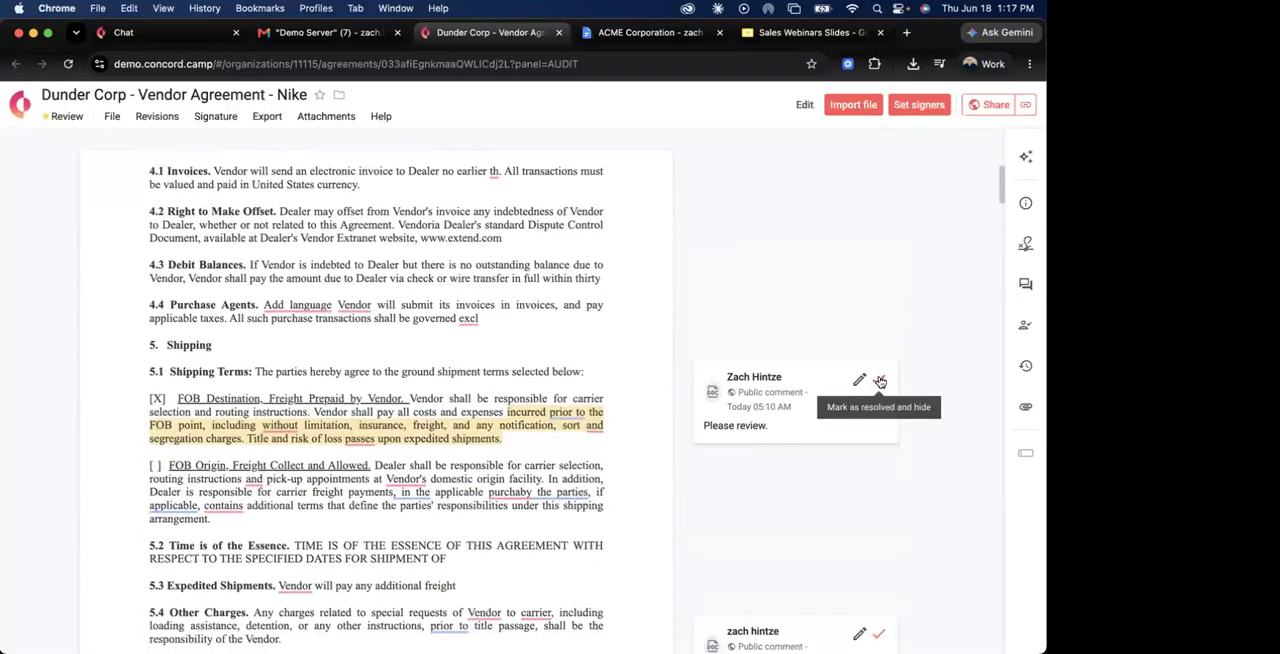
scroll(885, 430, down, 3)
click(878, 432)
scroll(787, 391, down, 6)
scroll(785, 385, up, 15)
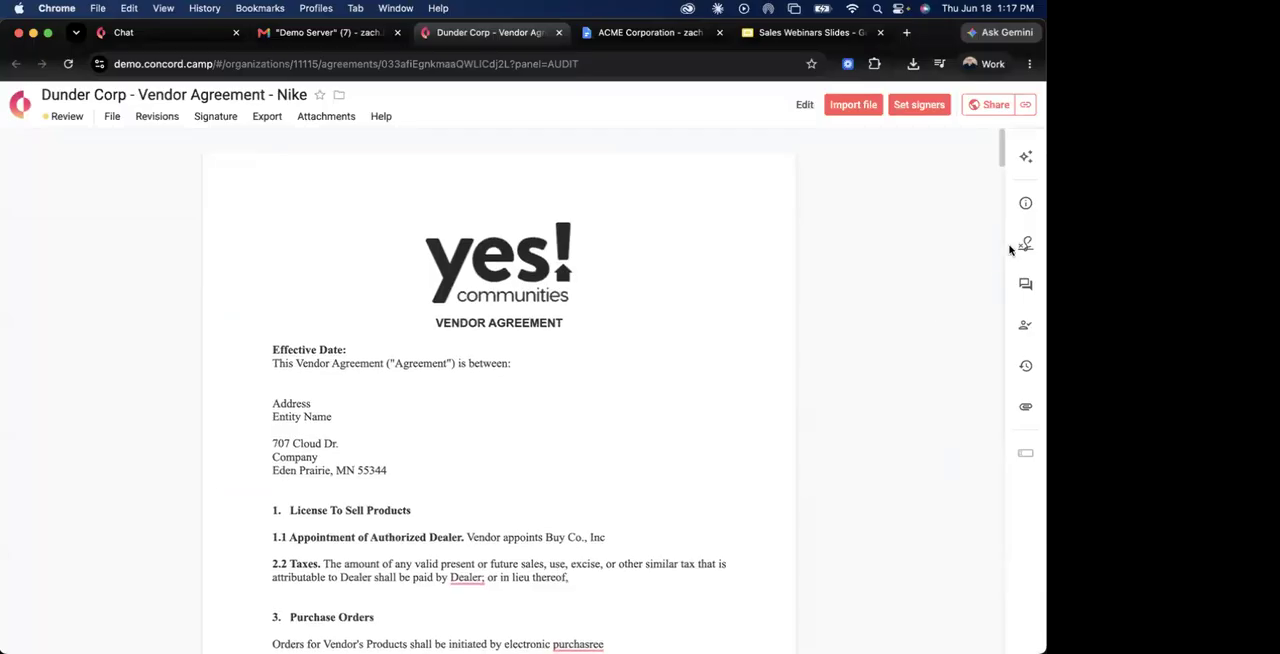
Add any external guest and any internal user as signers, and enable the pre-set signature block.
click(1020, 246)
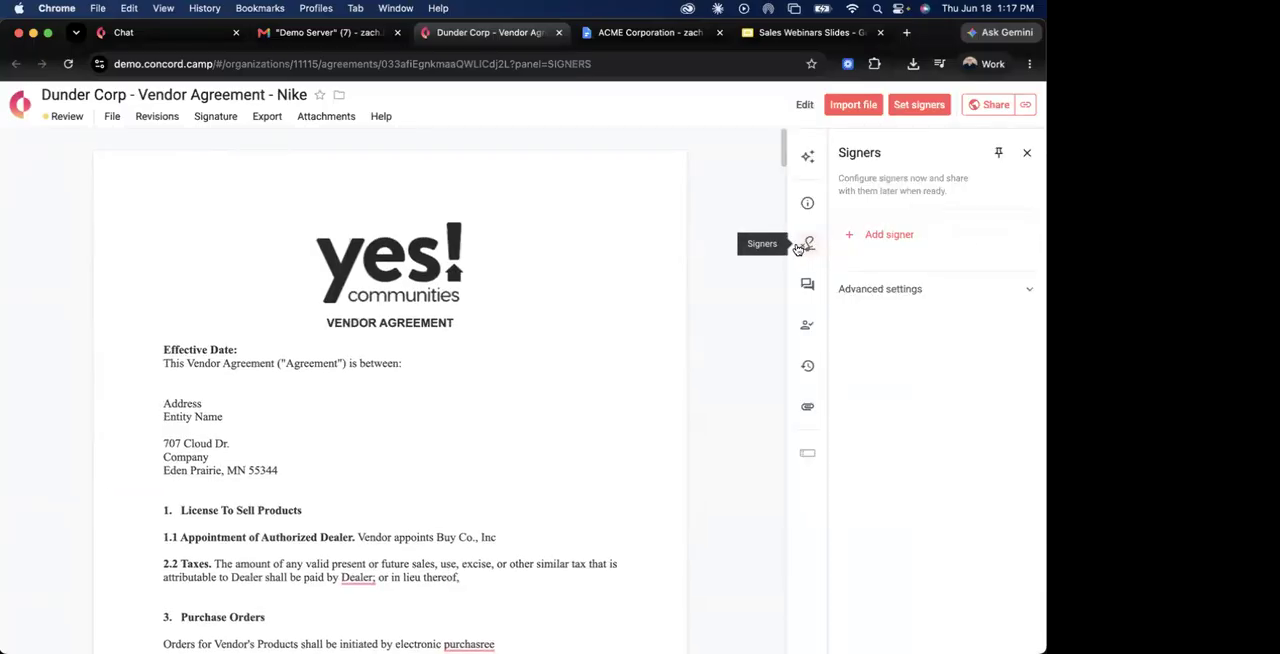
click(857, 238)
click(909, 284)
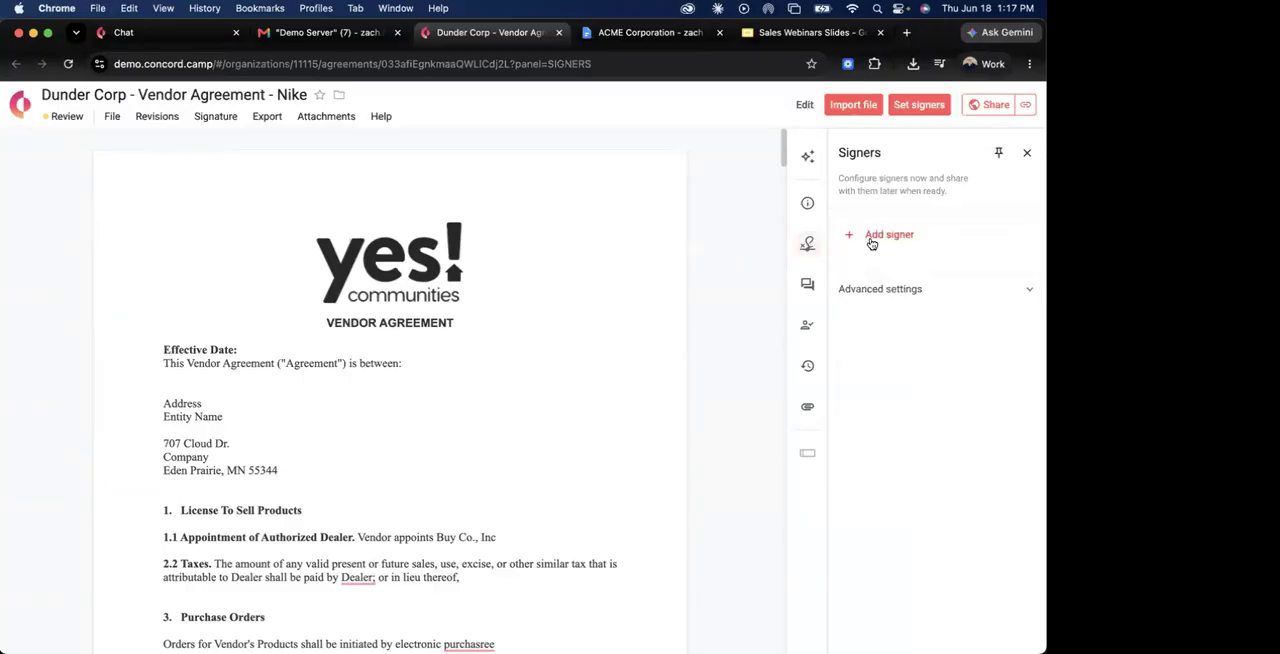
click(872, 280)
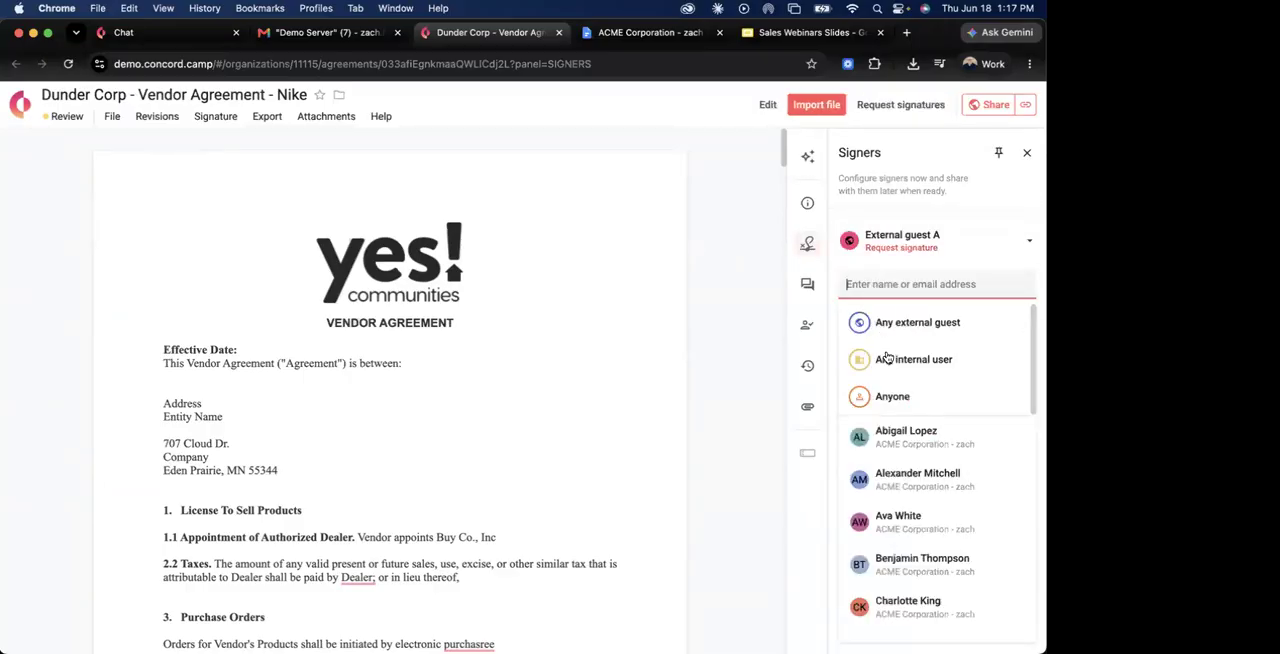
click(886, 360)
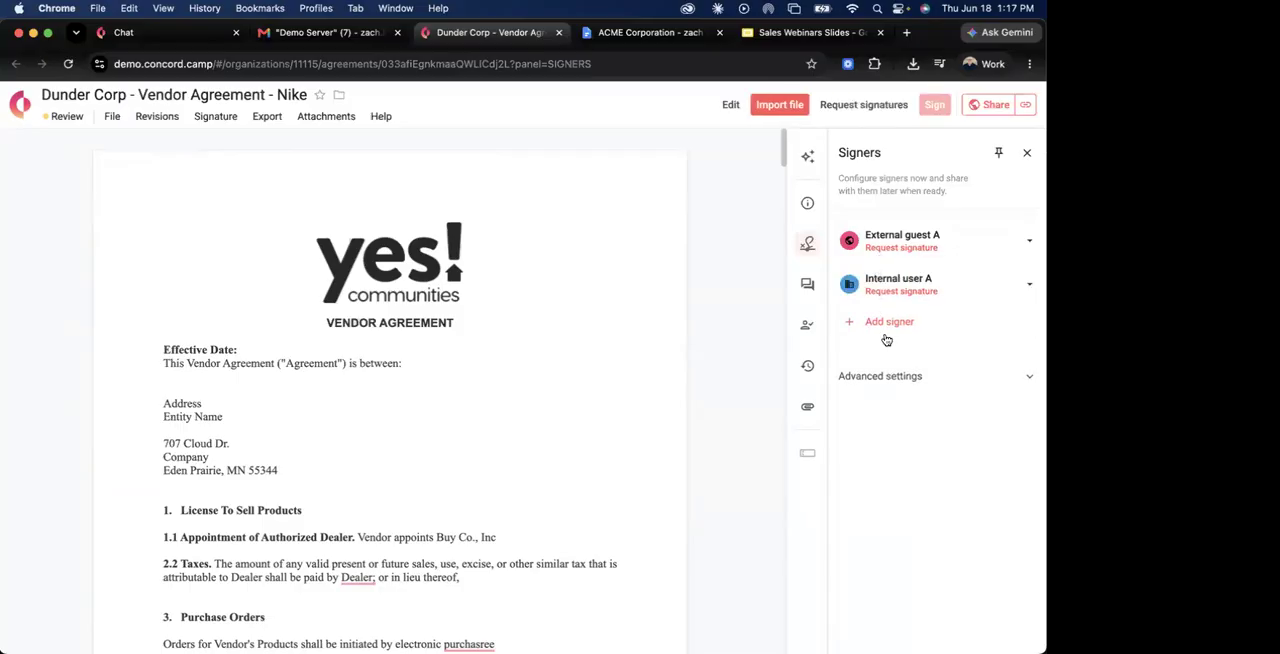
click(877, 380)
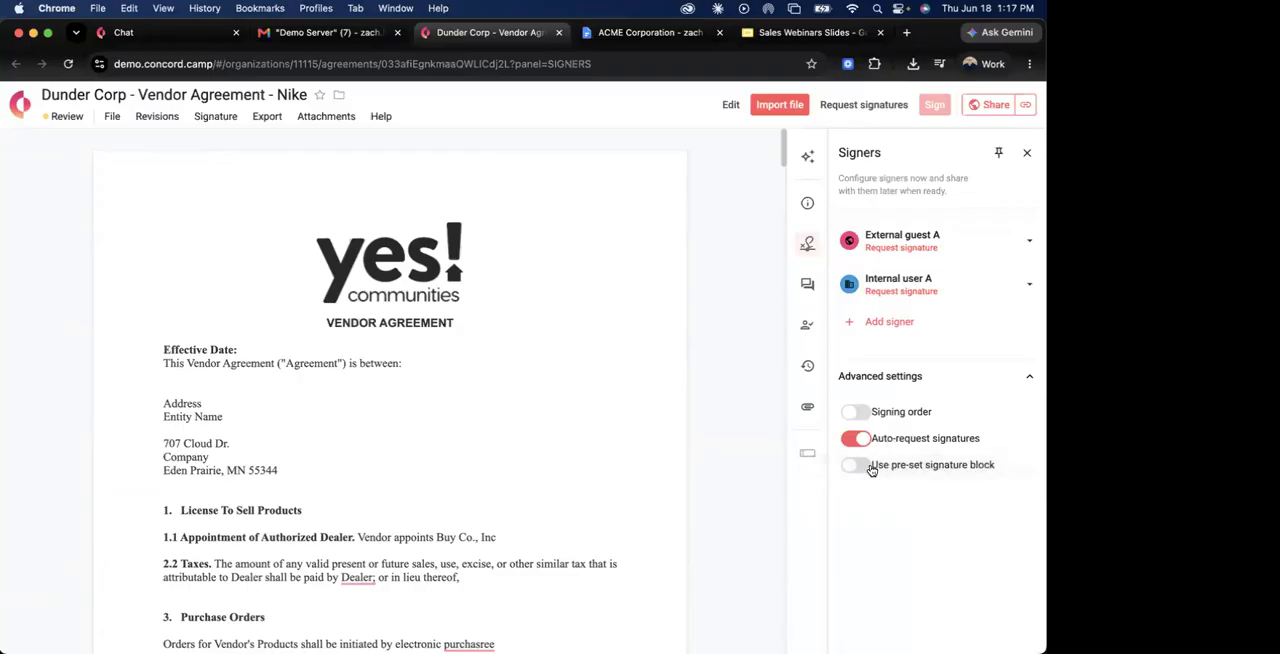
click(860, 468)
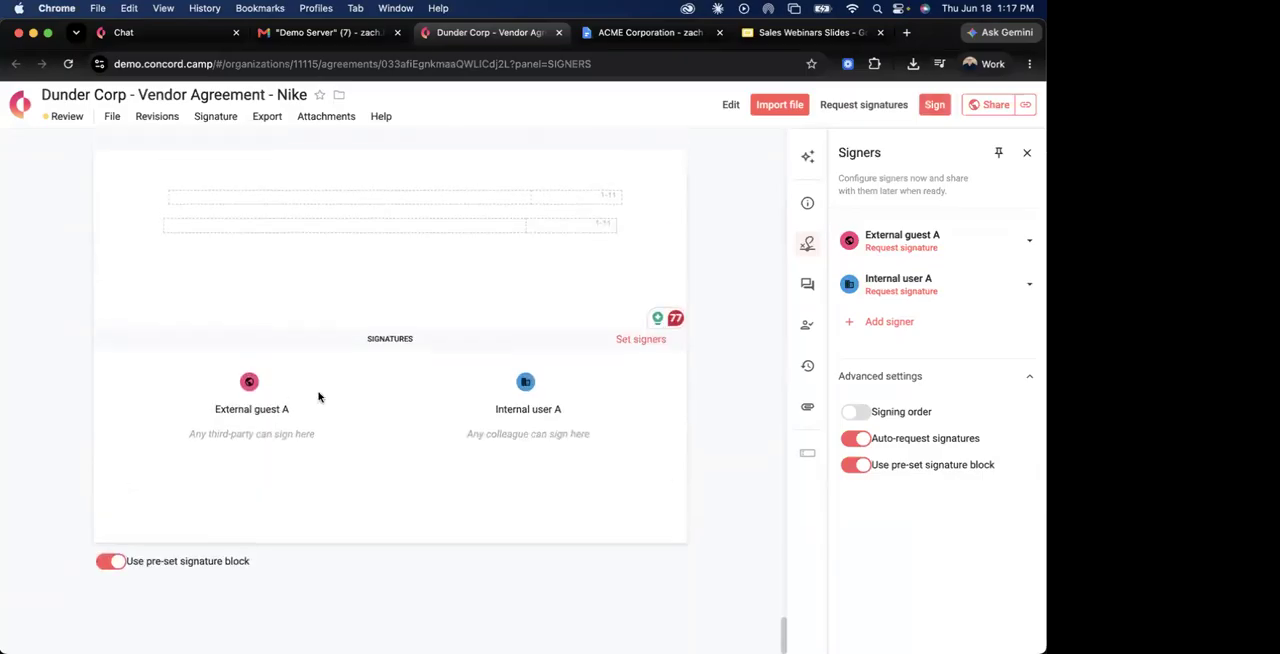
Start editing the agreement and delete the two empty tables below the IN WITNESS WHEREOF clause.
scroll(622, 333, up, 3)
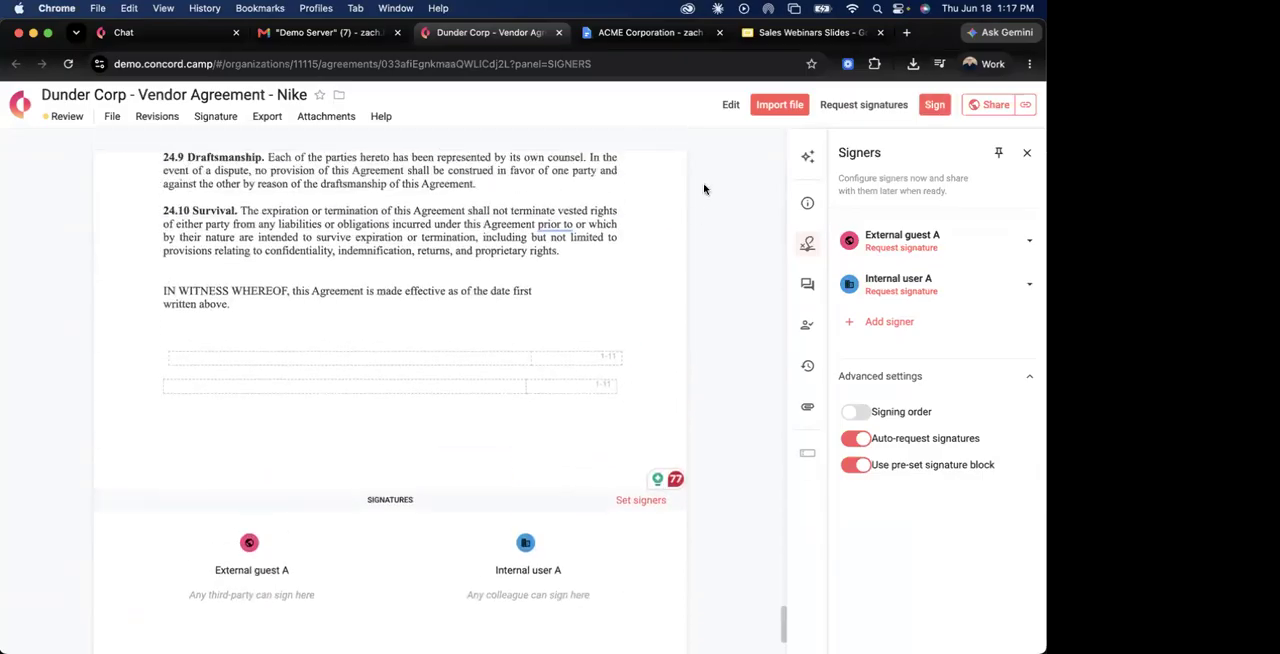
click(731, 104)
click(363, 384)
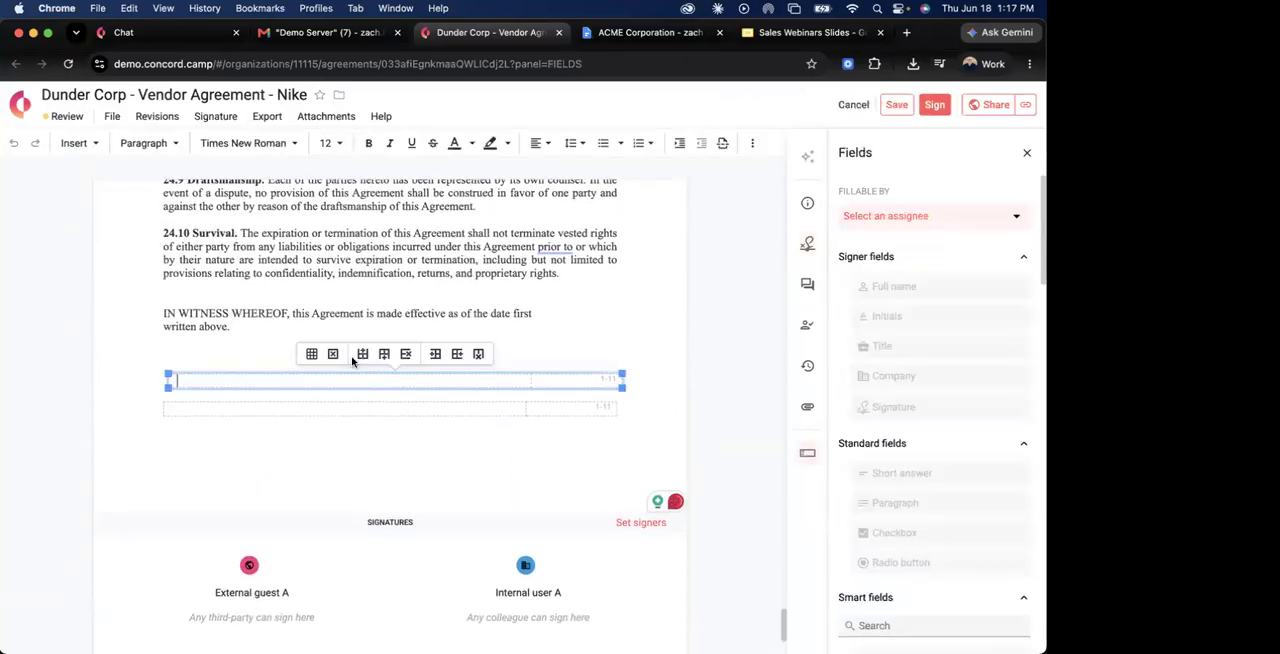
click(329, 353)
click(343, 392)
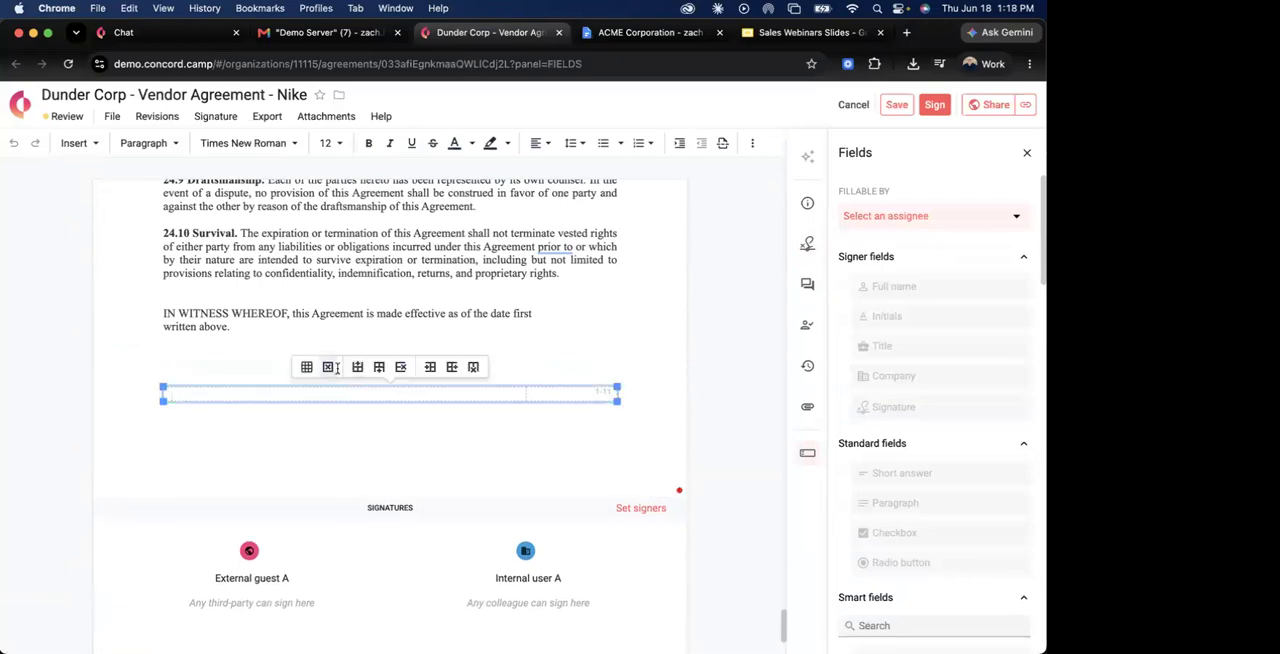
click(329, 368)
Place a signature field for External guest A below the IN WITNESS WHEREOF clause and save the agreement.
click(915, 220)
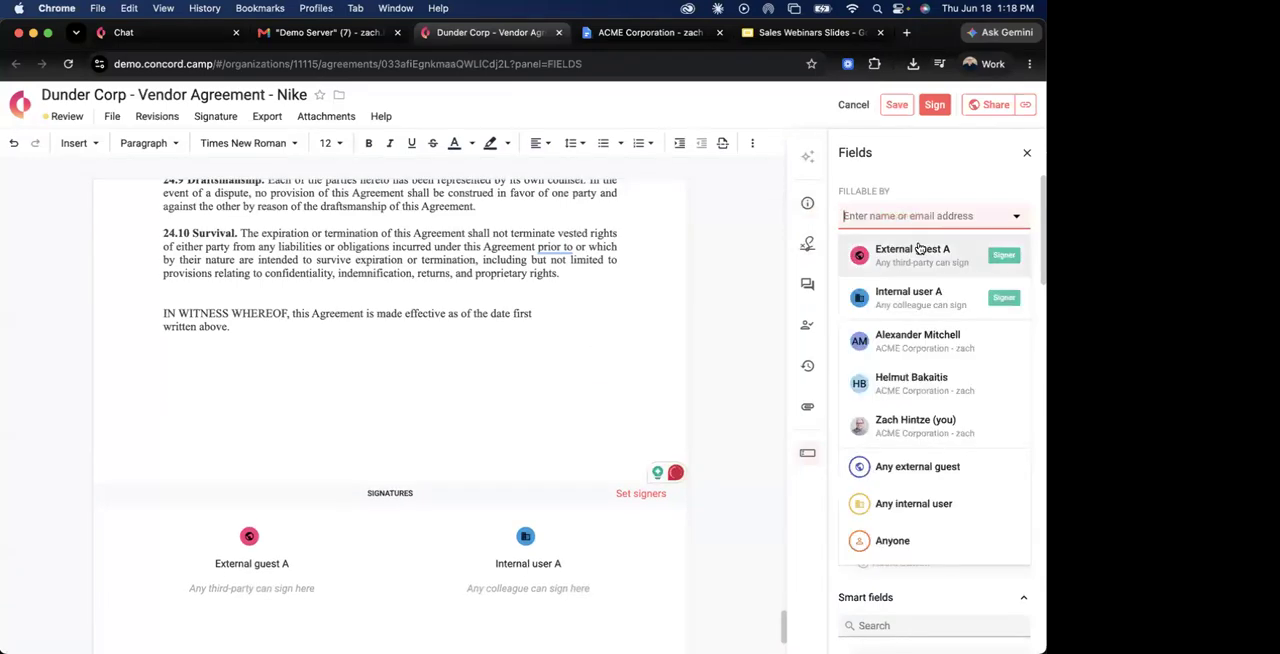
click(912, 251)
mouse_move(908, 407)
mouse_down()
mouse_move(192, 412)
mouse_move(152, 385)
mouse_move(237, 374)
mouse_up()
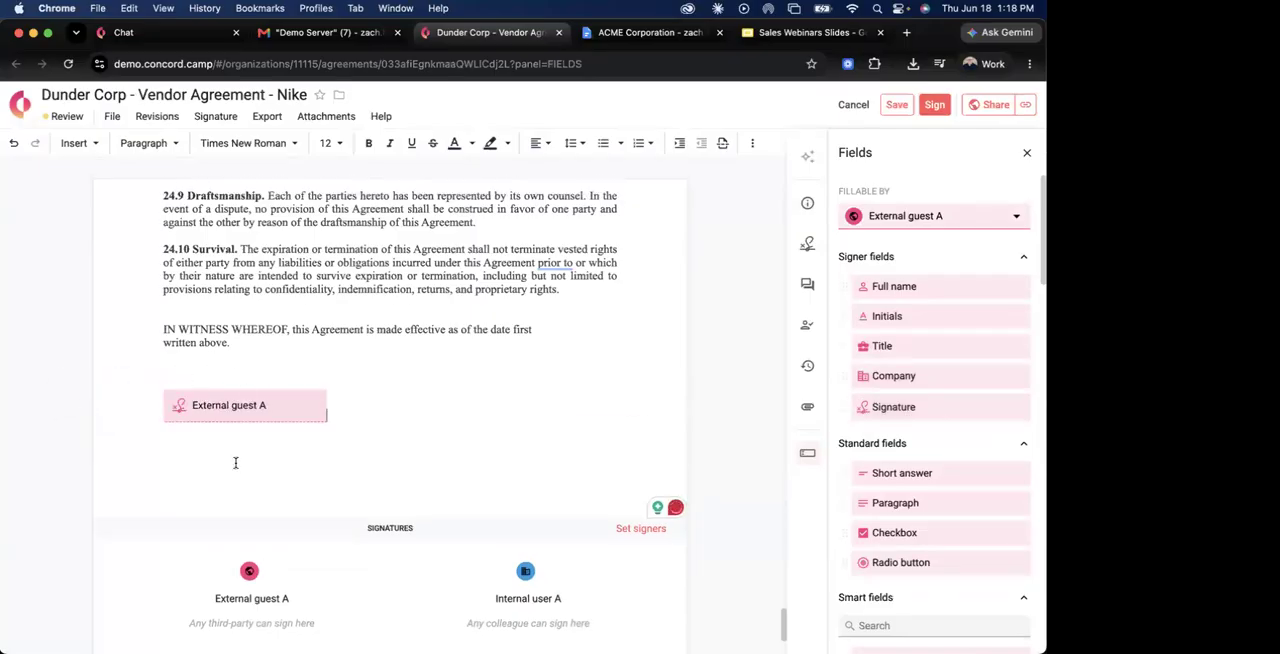
click(905, 106)
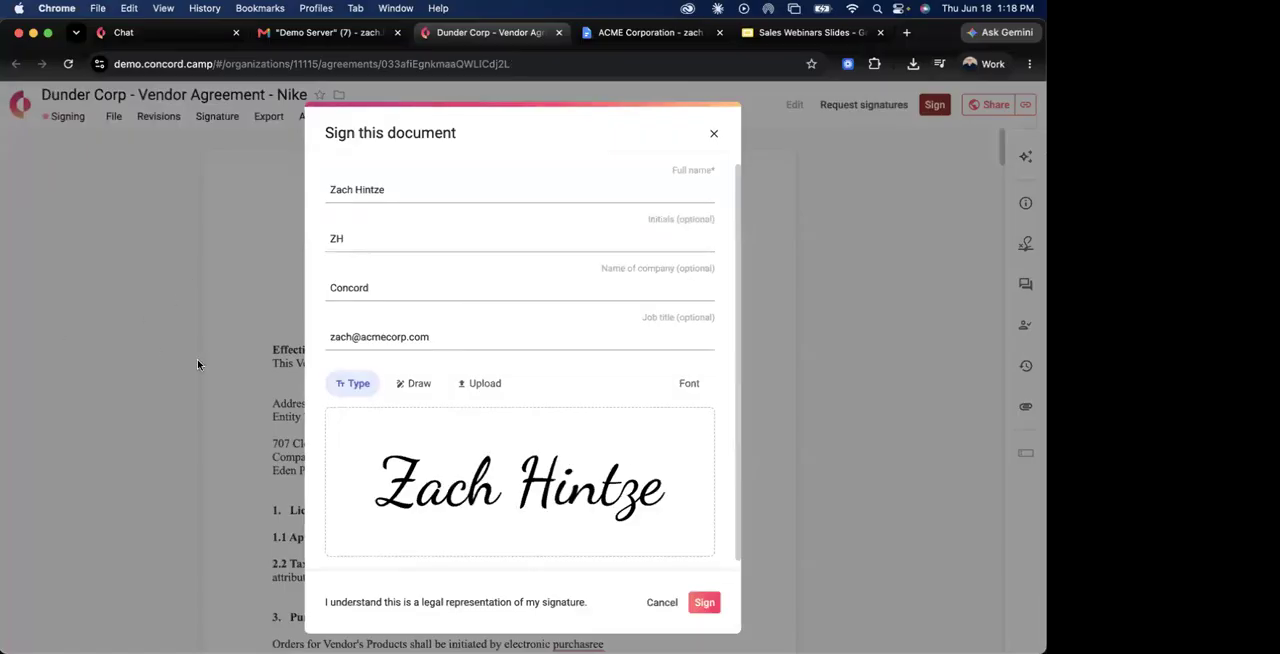
Compare the upload, draw and type options for creating the signature.
click(473, 388)
click(417, 385)
click(368, 384)
click(459, 386)
click(402, 386)
click(355, 386)
click(470, 388)
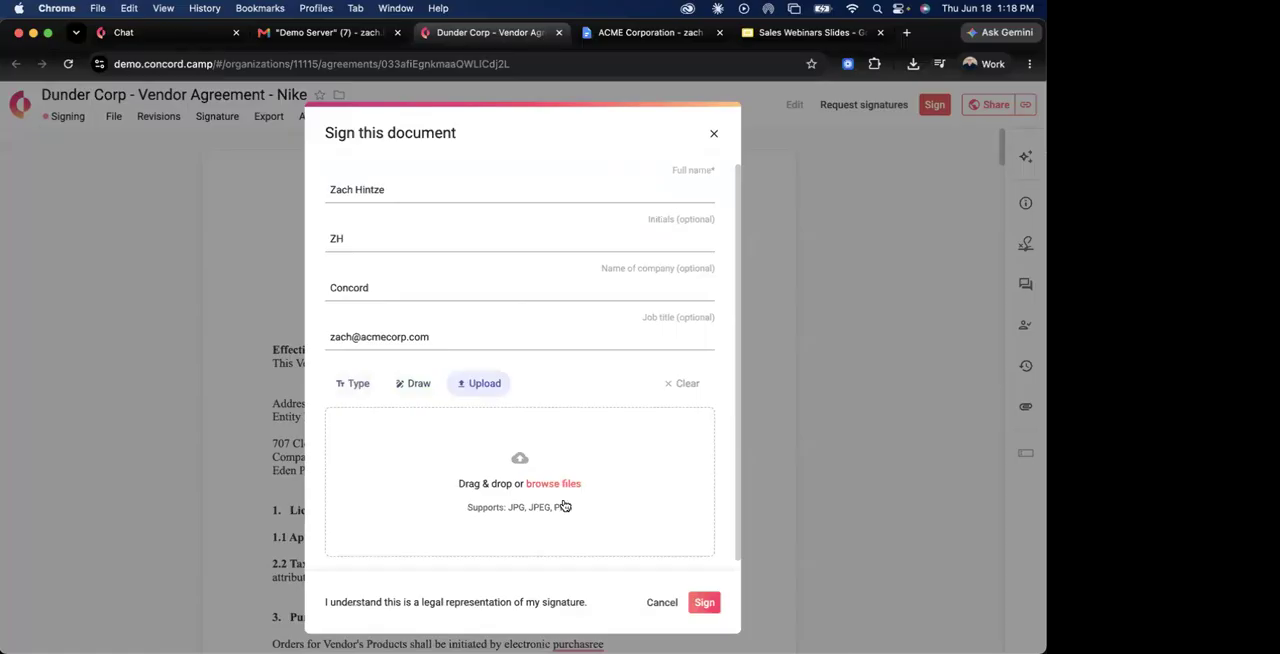
Sign the agreement using the typed signature.
click(707, 604)
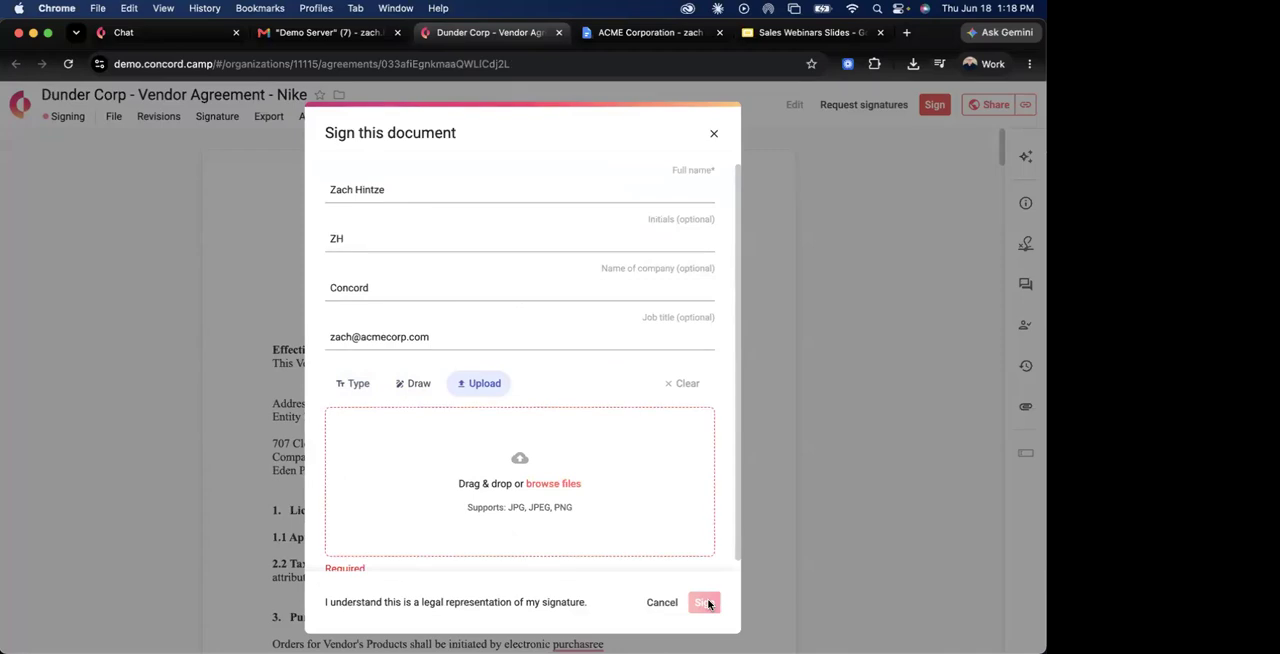
click(362, 386)
click(713, 607)
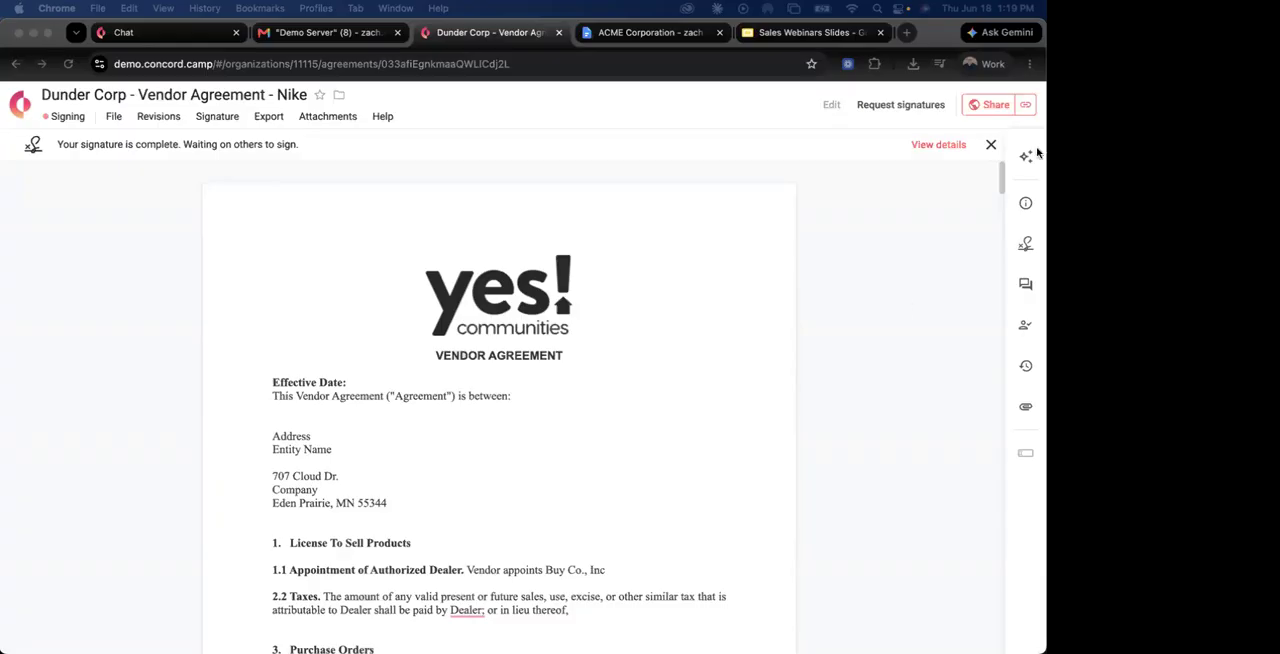
Review who has access to the signed agreement in its sharing settings, and close them.
click(985, 108)
click(904, 192)
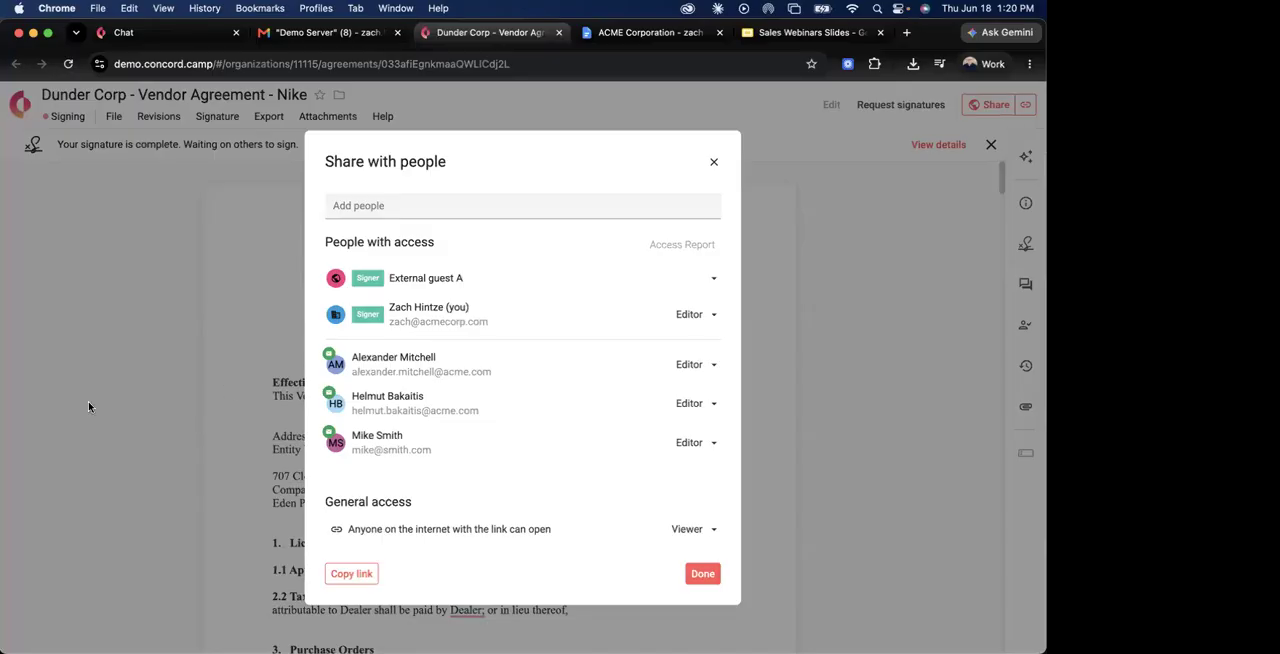
click(701, 576)
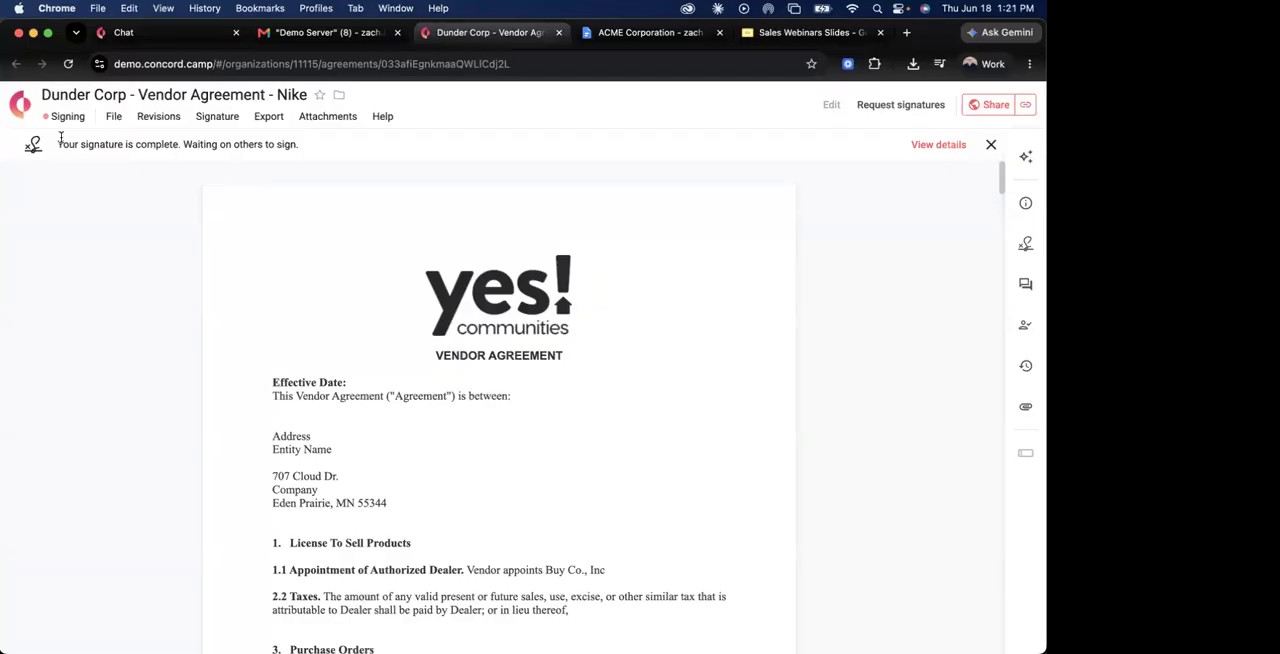
Leave the agreement for the list of all documents and pin the navigation sidebar open.
click(26, 116)
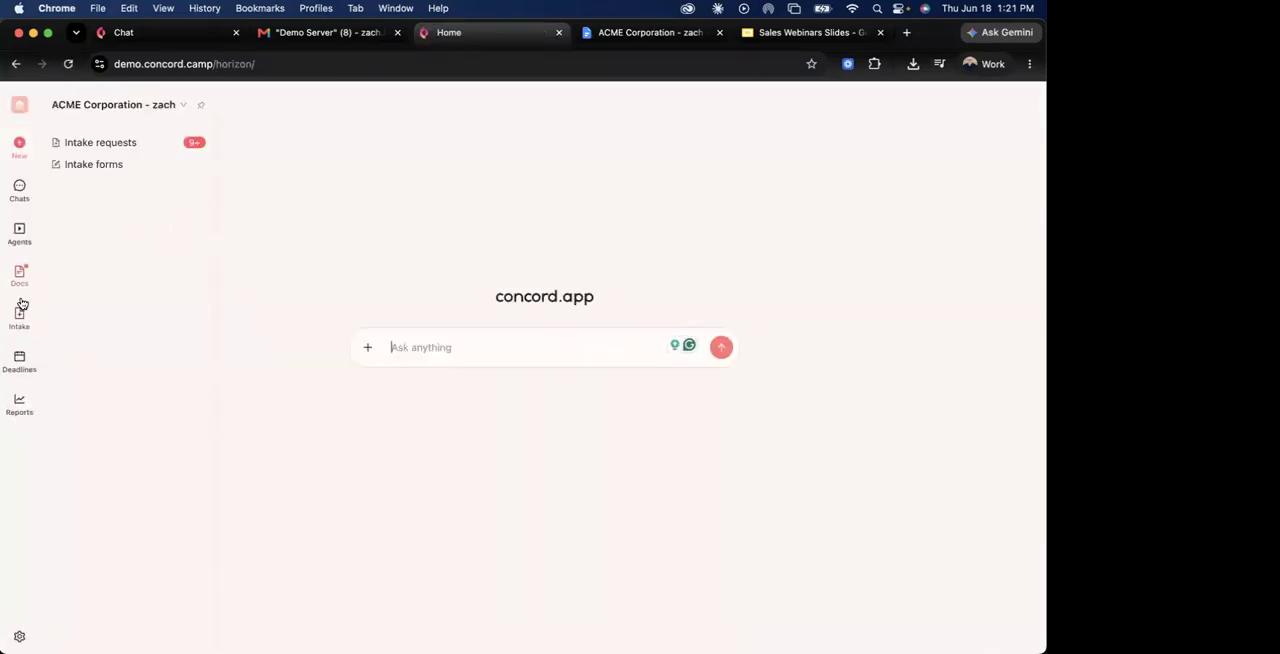
click(20, 280)
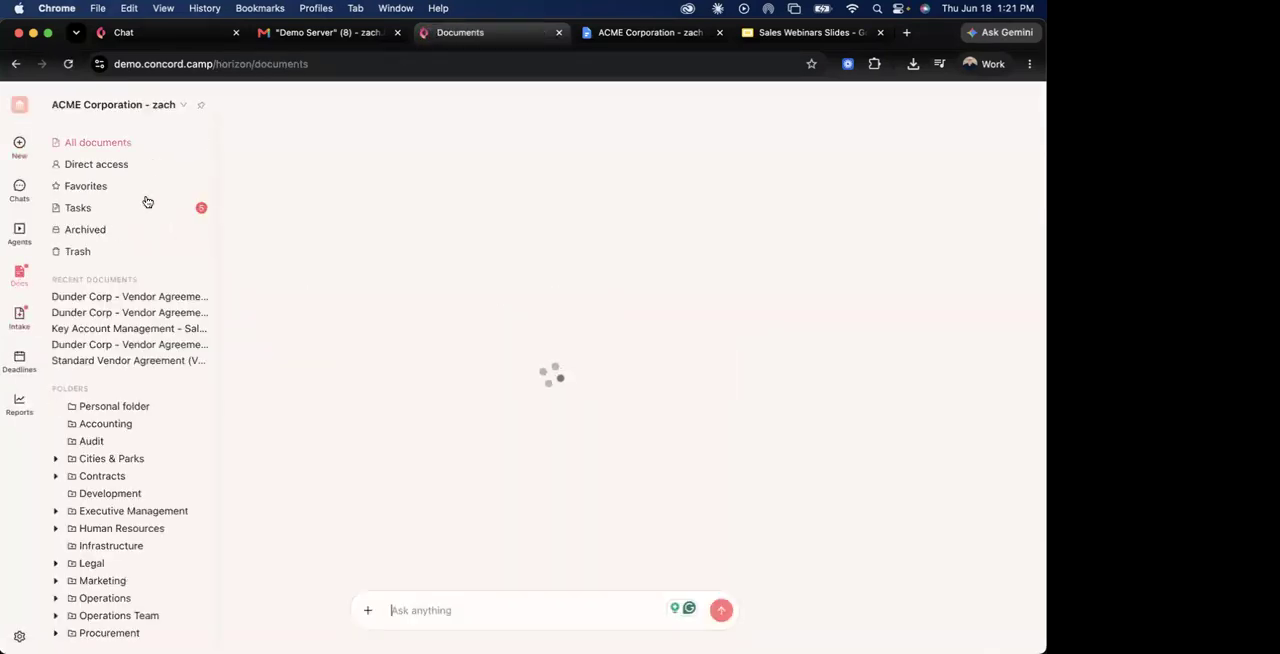
click(200, 108)
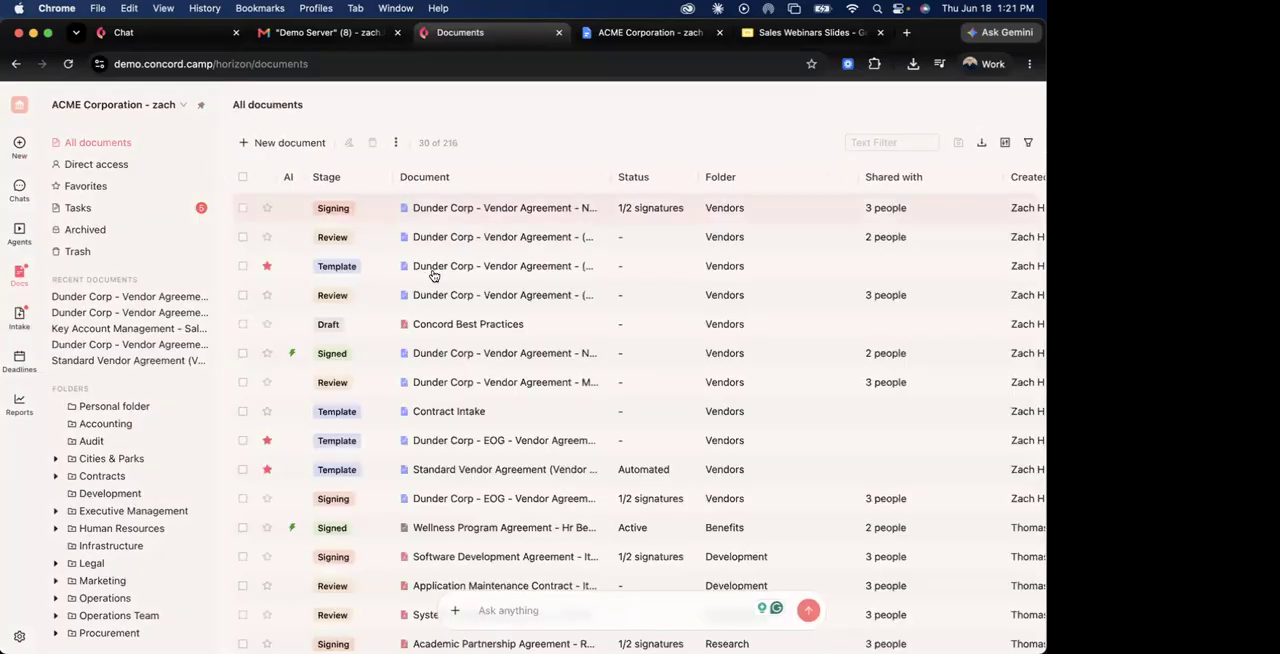
Open the Dunder Corp - Vendor Agreement - (Vendor Name) template and start a draft from it.
click(442, 268)
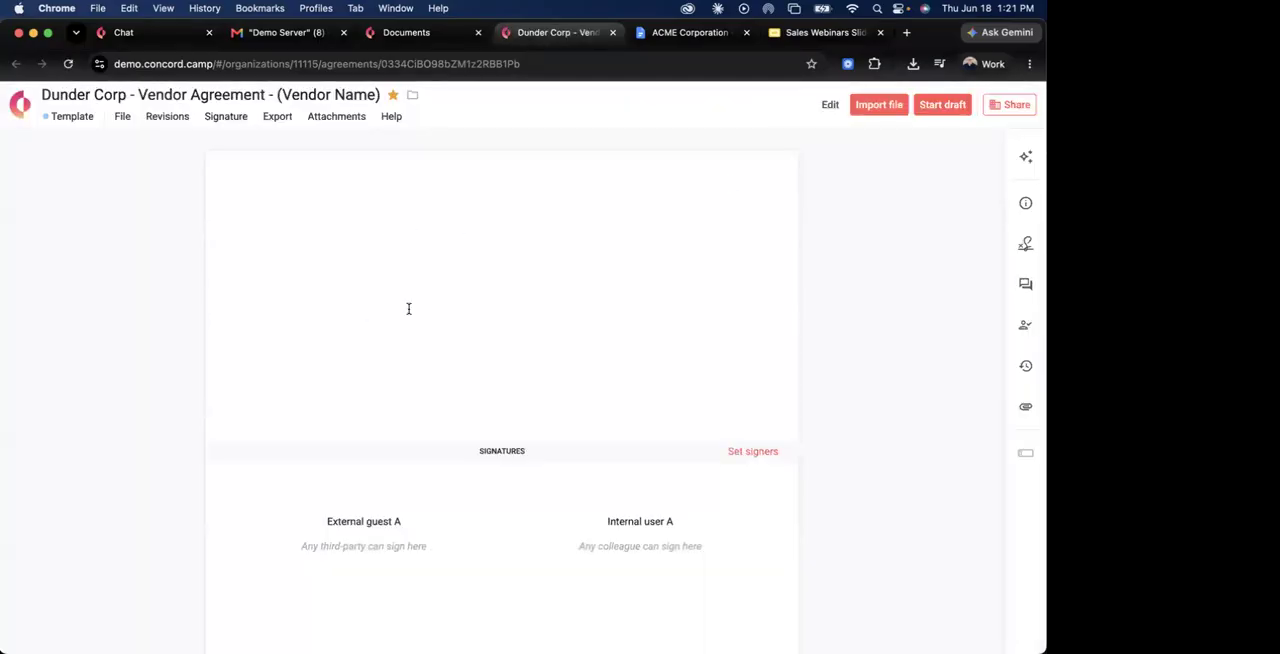
click(940, 107)
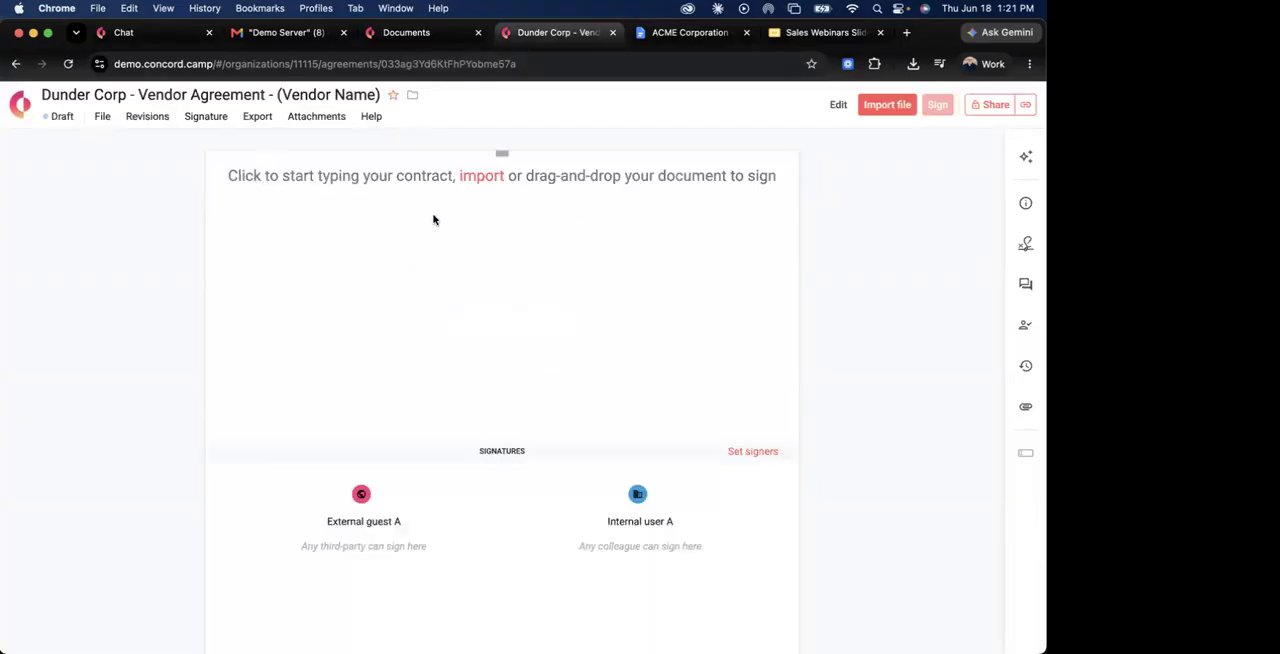
Share the new vendor agreement draft with the external contact's e-mail as Limited Editor and send the invitation with the default message.
click(995, 105)
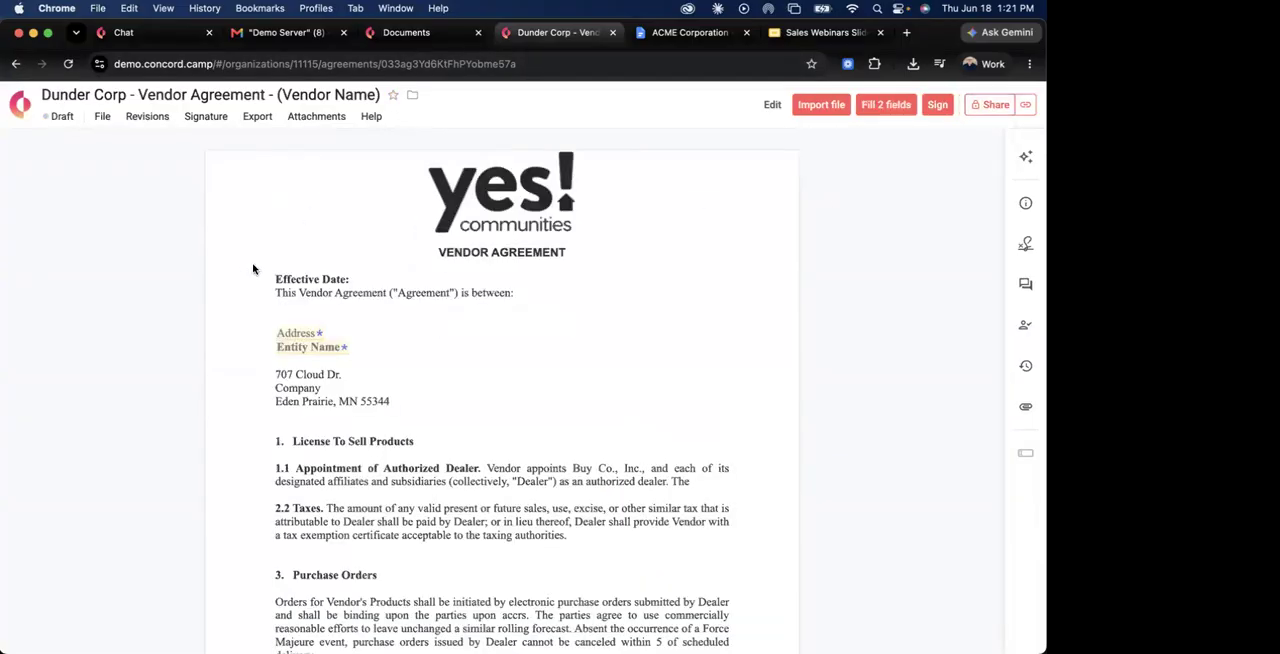
click(366, 250)
text(mike)
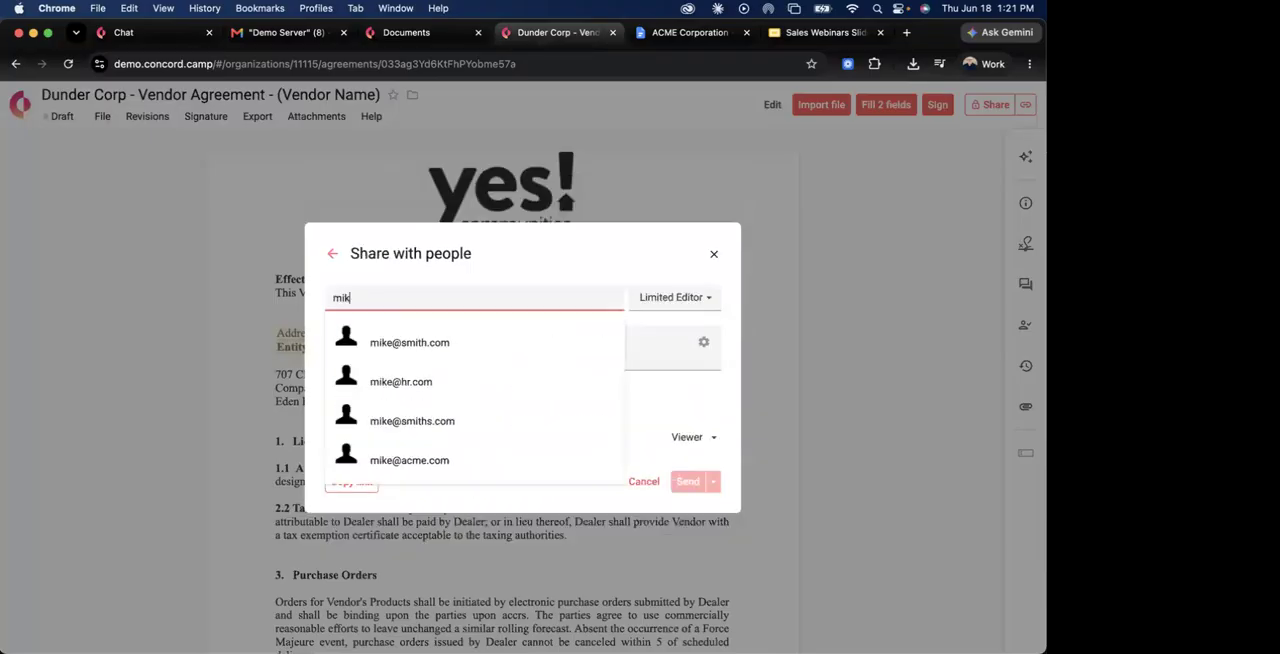
click(411, 336)
click(668, 298)
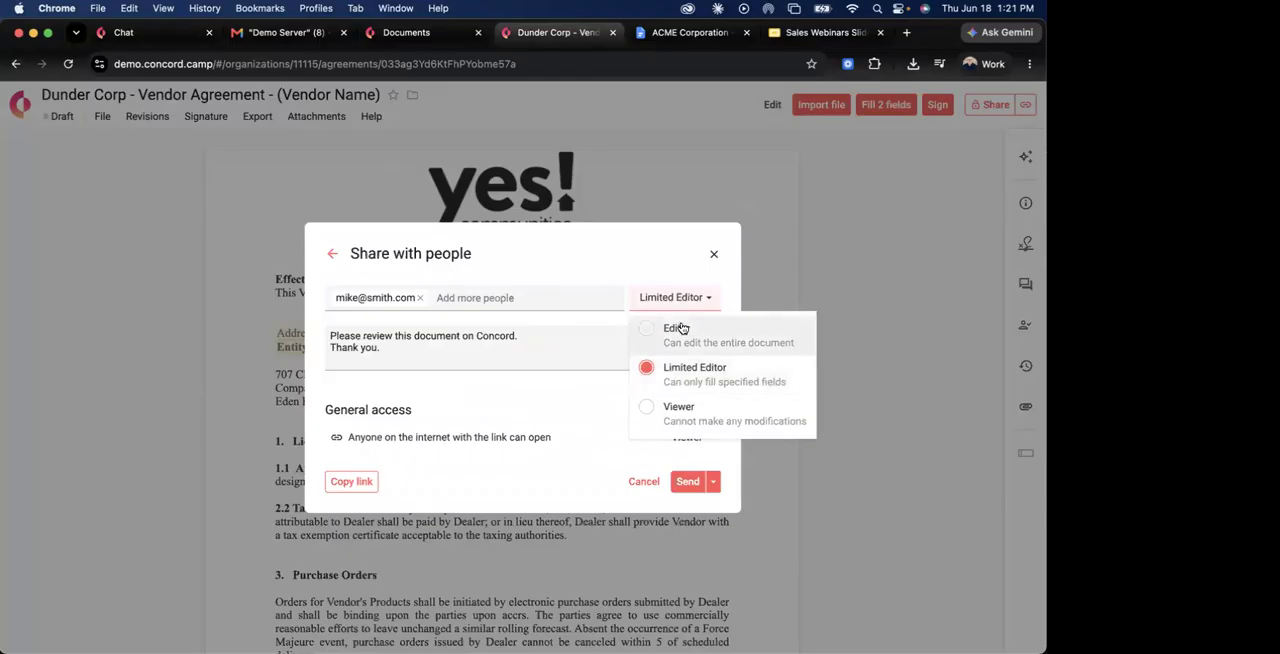
click(700, 372)
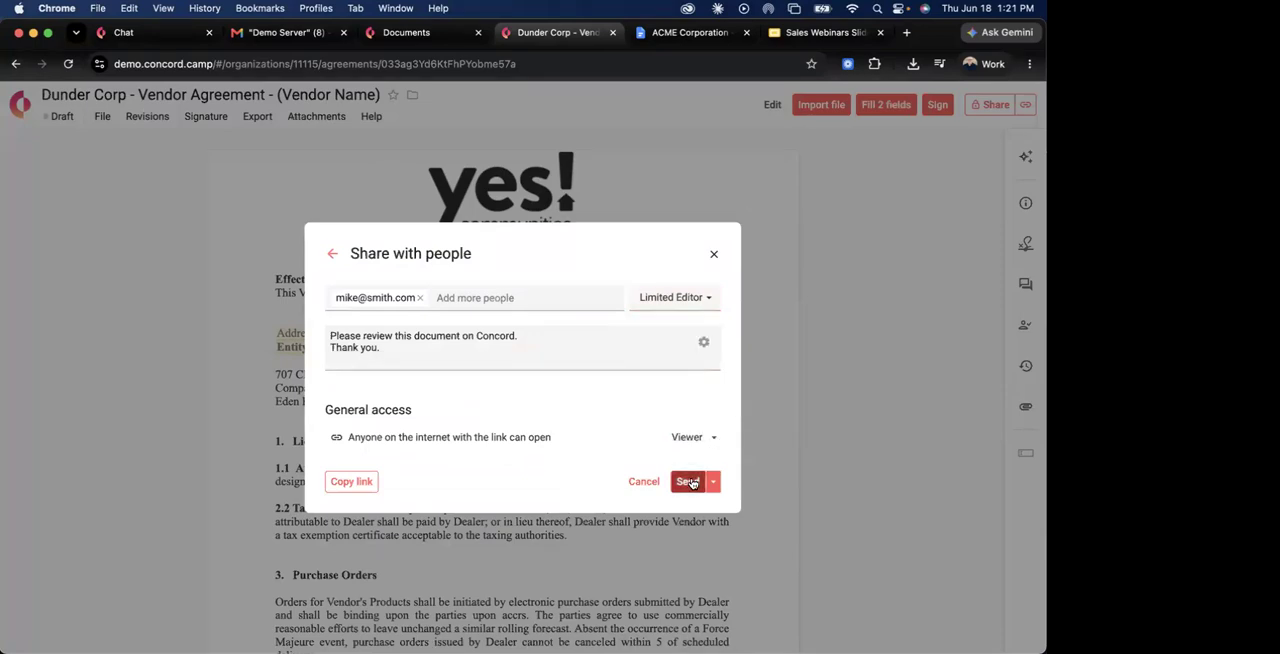
click(688, 482)
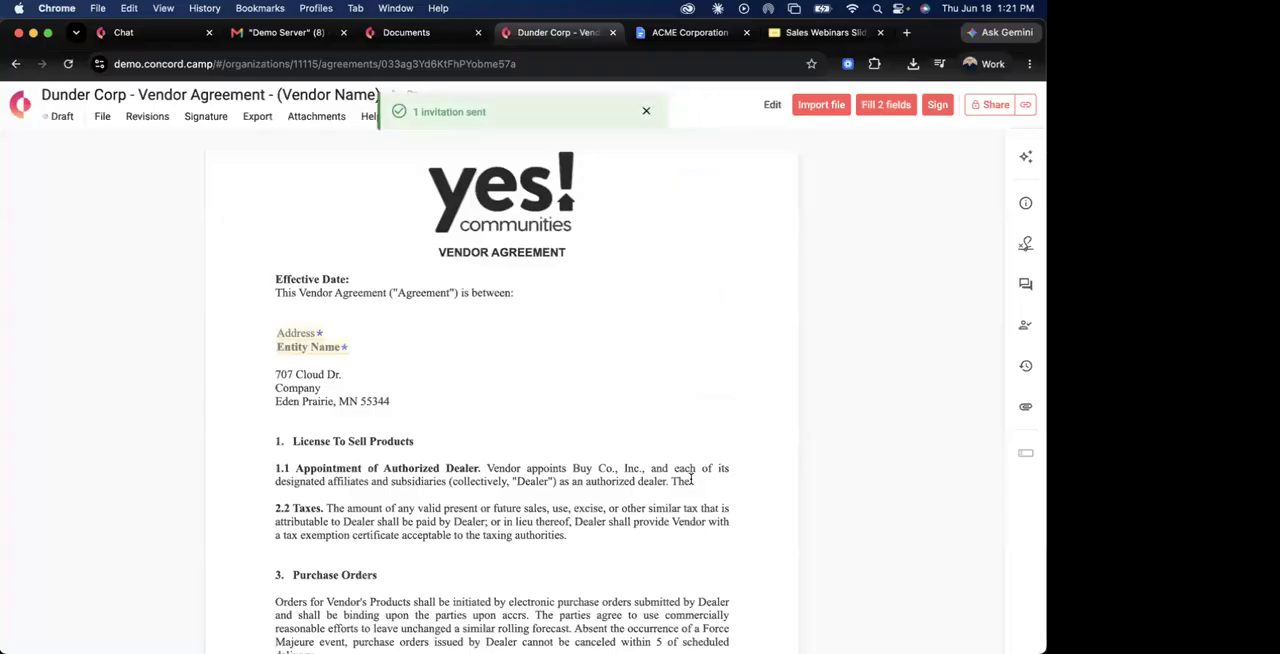
Review the access role options for the invited external contact in the draft's sharing settings, and close them.
mouse_move(991, 110)
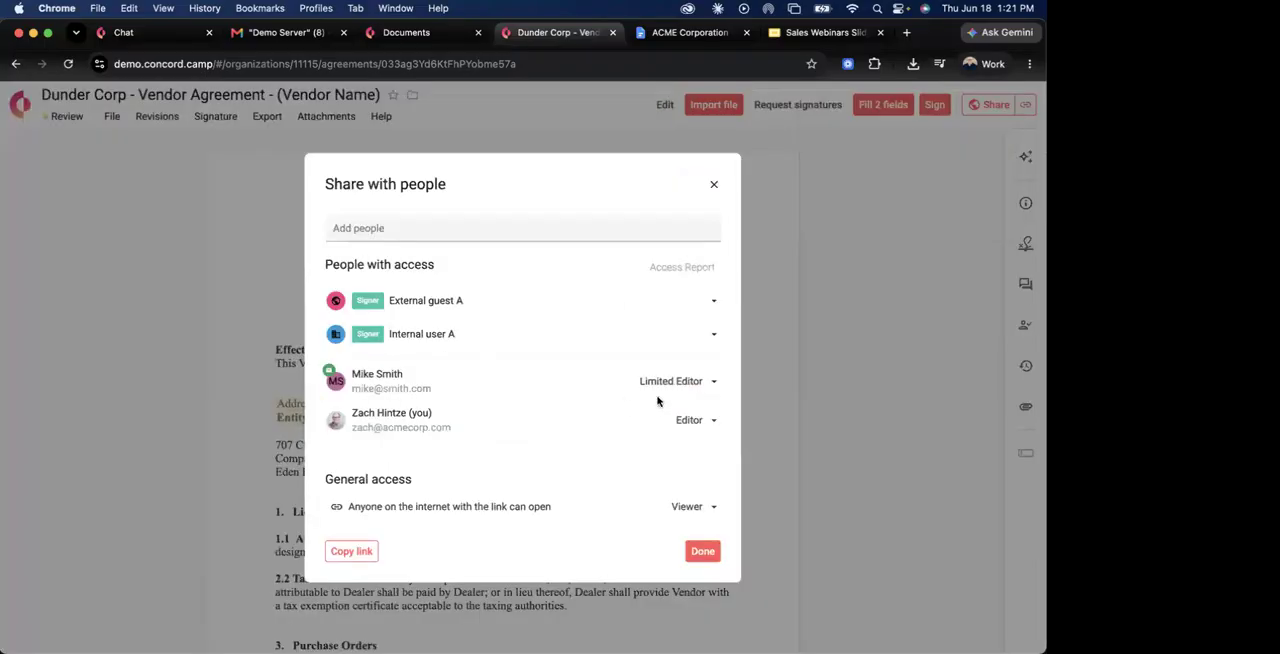
click(676, 384)
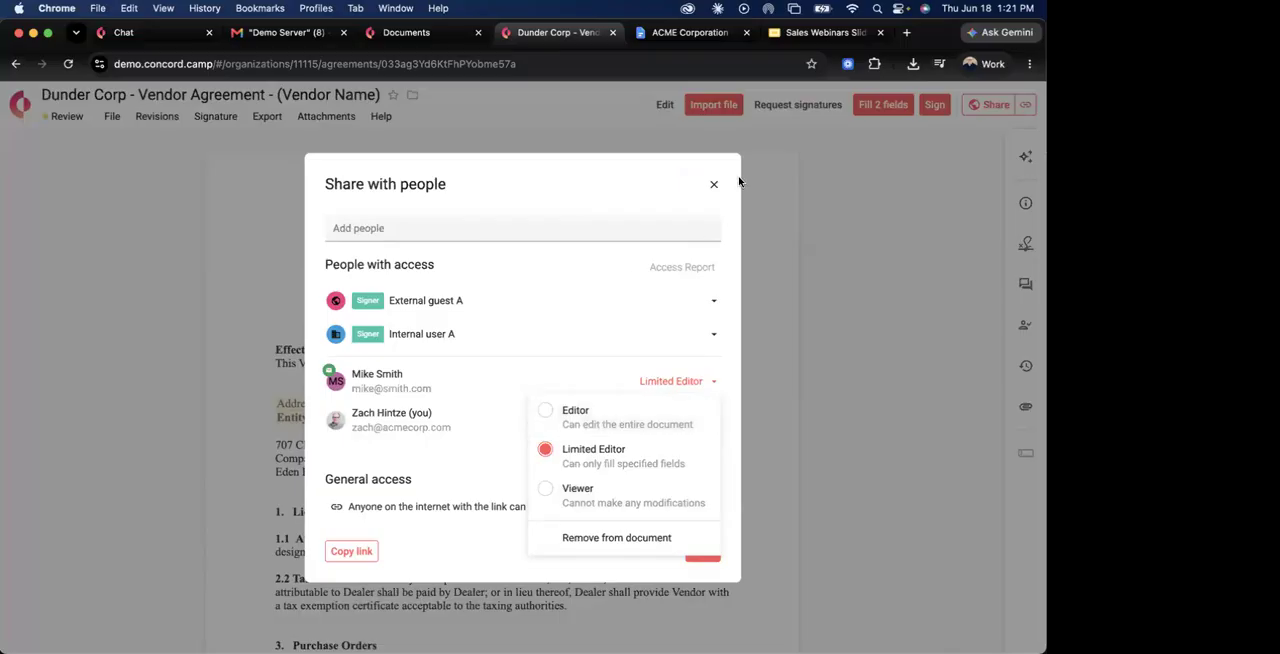
click(714, 184)
Reopen the draft's sharing settings and view the suggested colleagues who can be added.
click(986, 111)
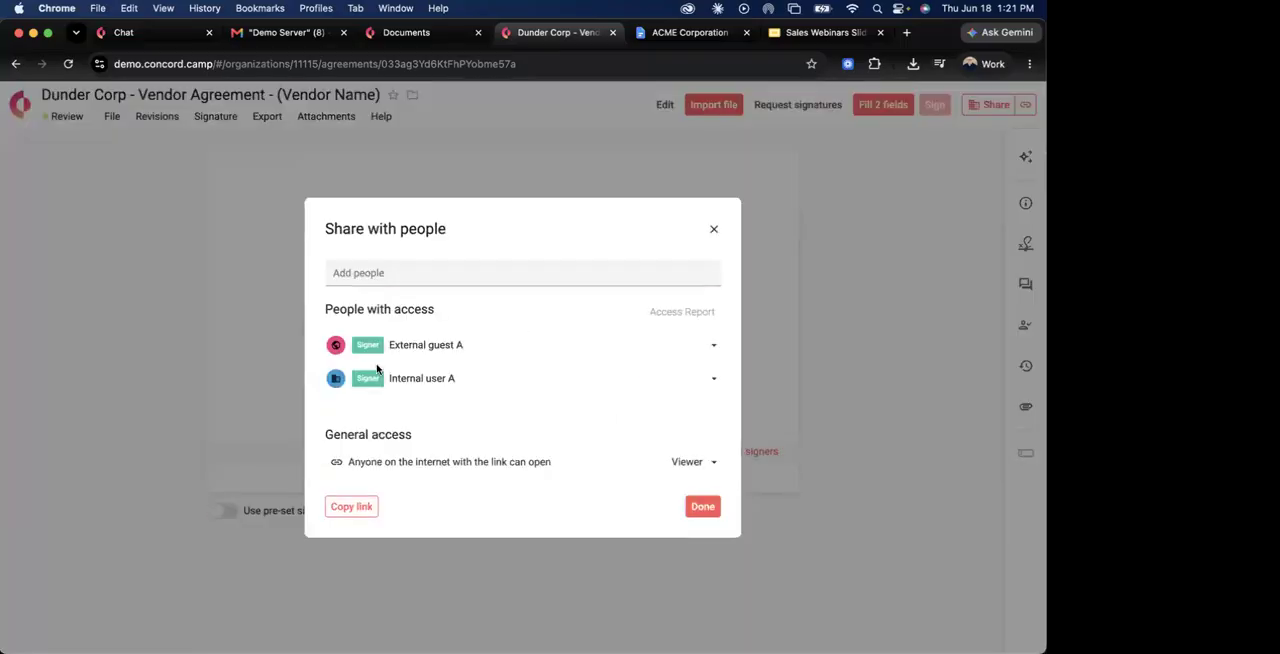
click(365, 232)
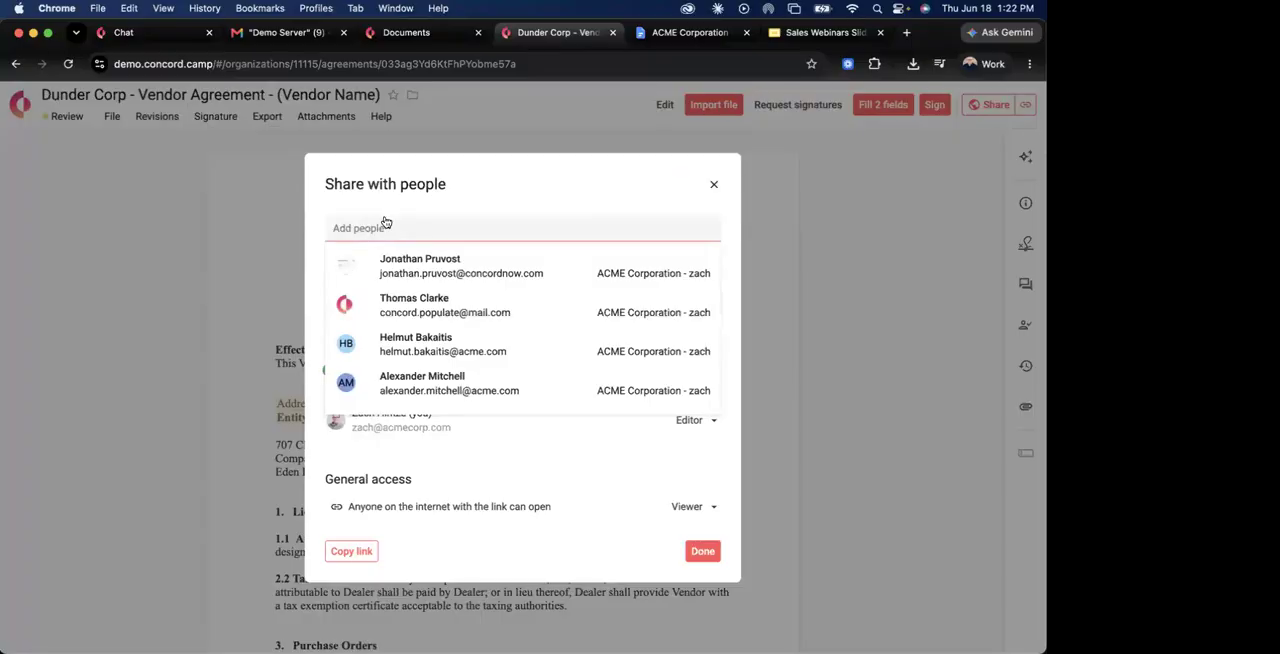
key(Down)
Detach the Gmail "Demo Server" tab from the browser window.
drag(285, 33, 0, 70)
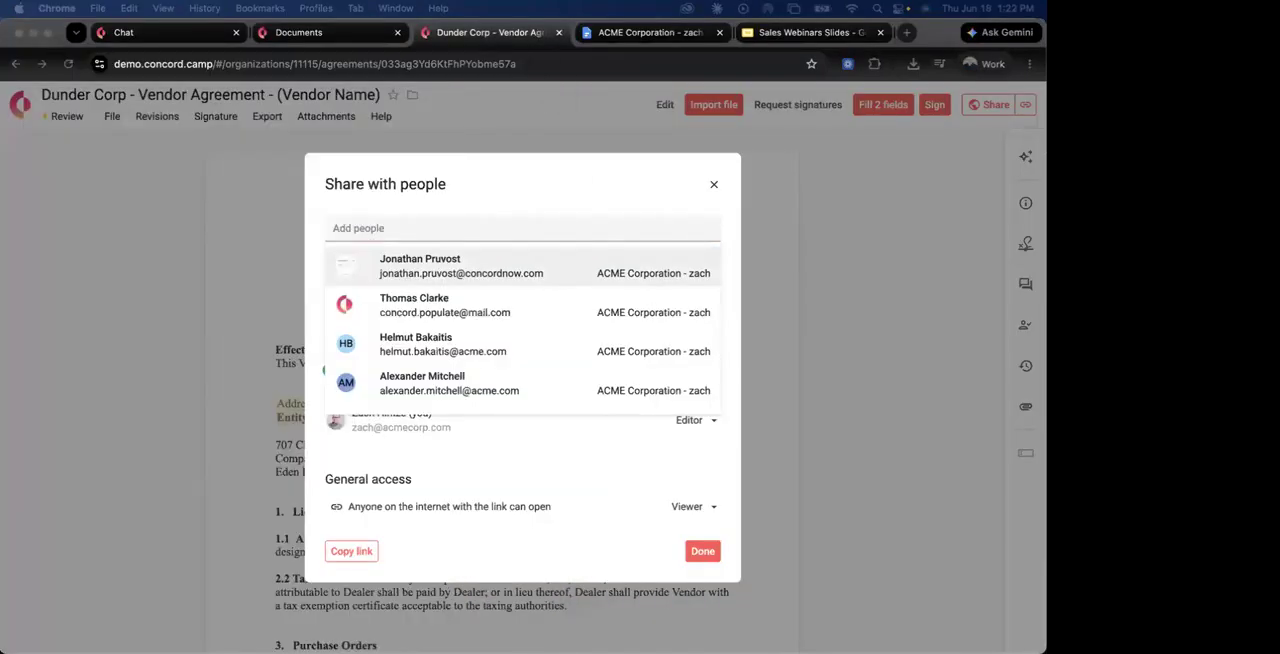